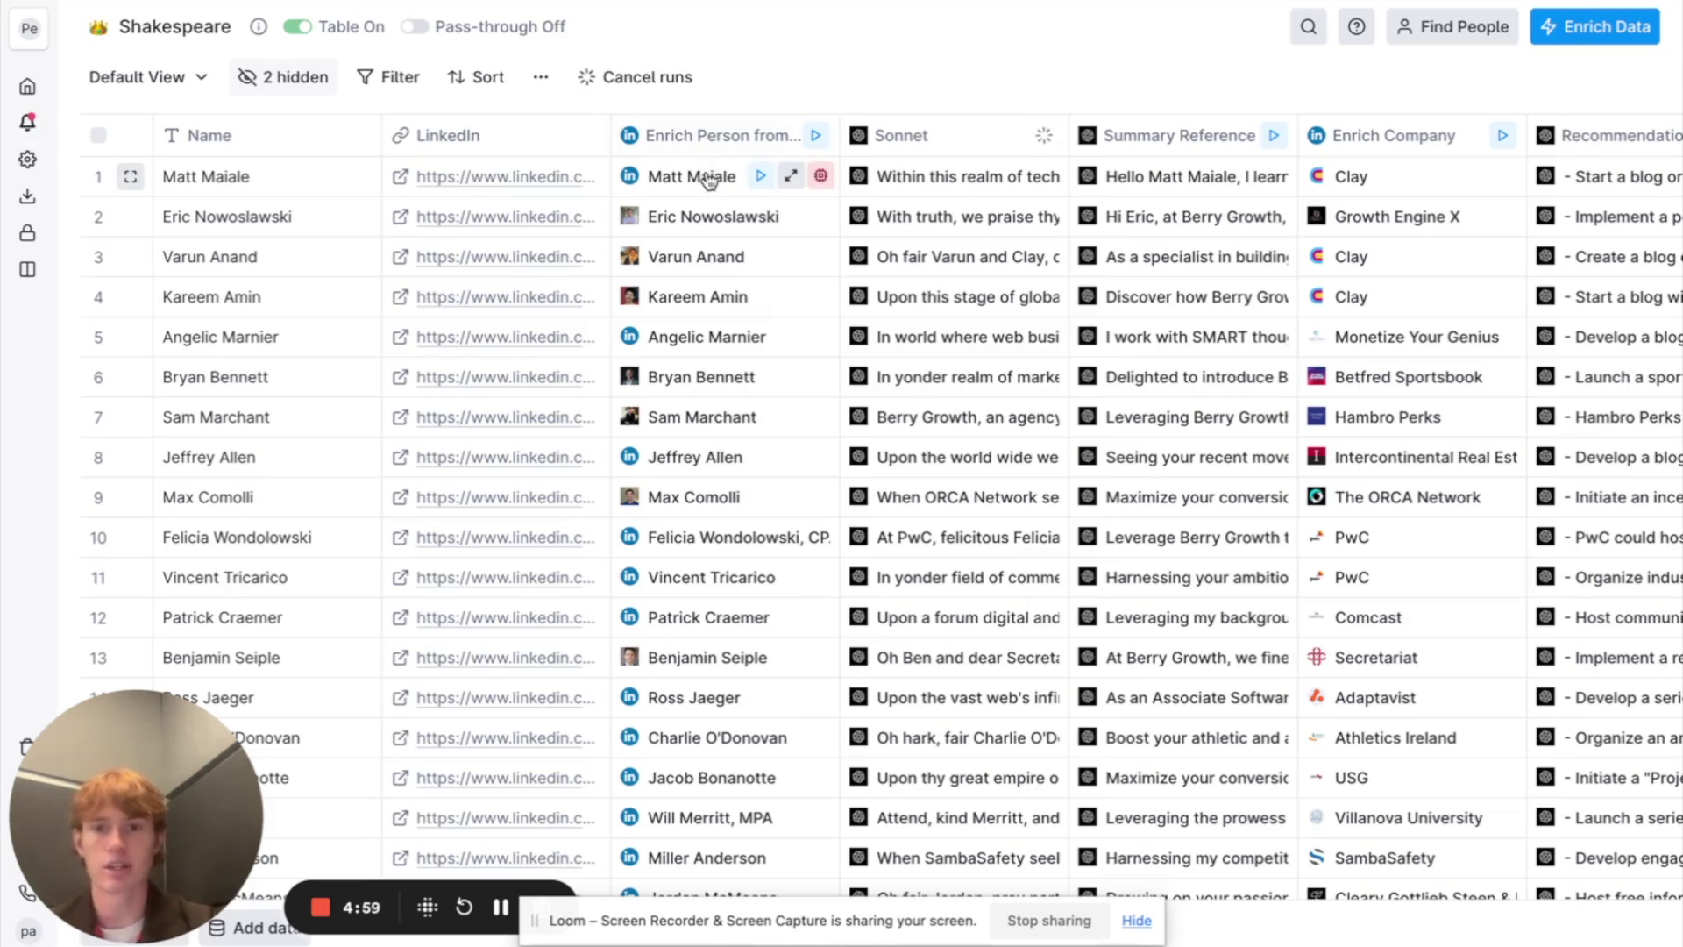
{"action": "left_click", "coordinate": [708, 180]}
{"action": "scroll", "coordinate": [1381, 574], "scroll_direction": "down", "scroll_amount": 4}
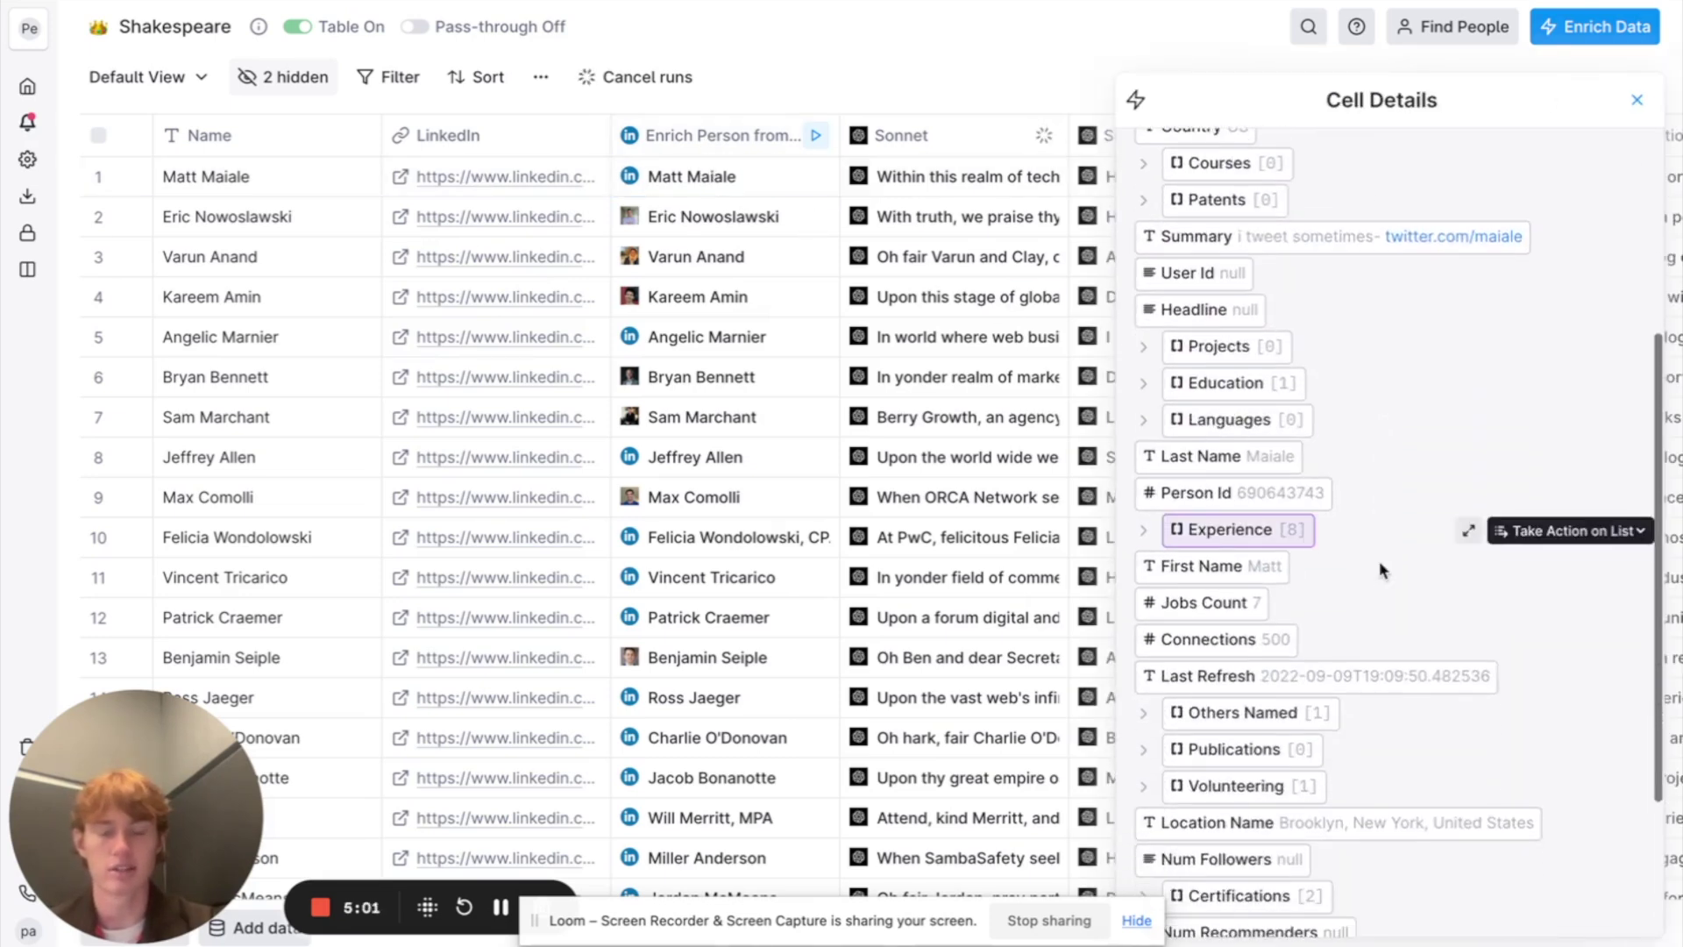
{"action": "scroll", "coordinate": [1380, 560], "scroll_direction": "up", "scroll_amount": 8}
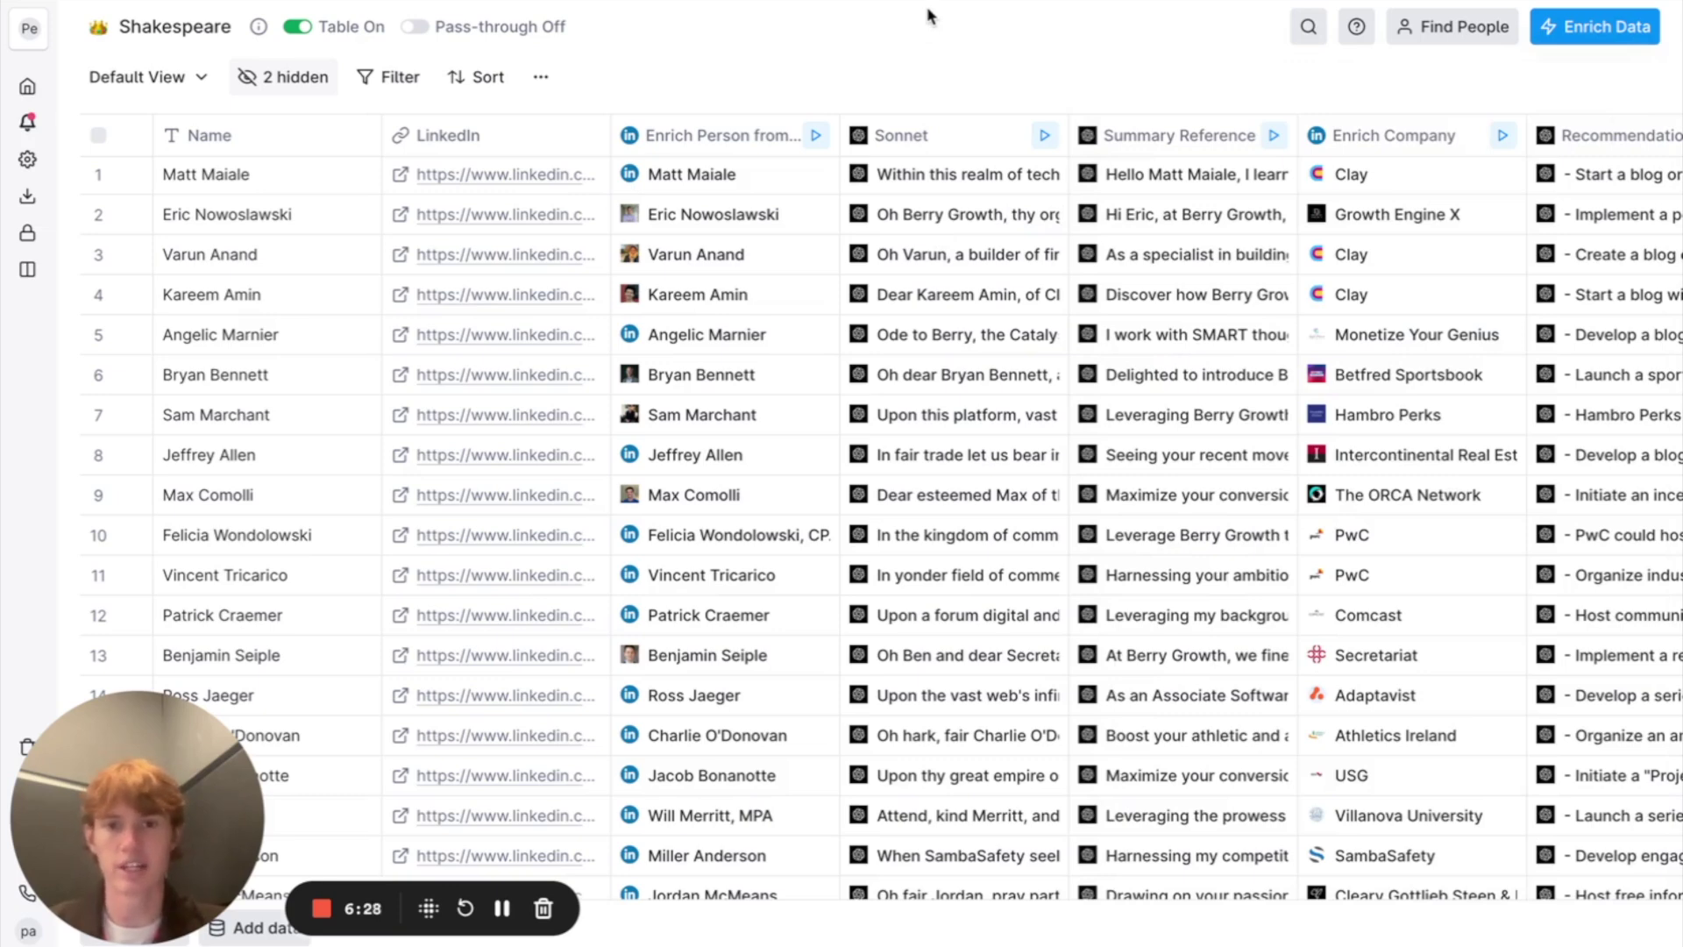
{"action": "left_click", "coordinate": [901, 135]}
{"action": "left_click", "coordinate": [912, 226]}
{"action": "left_click", "coordinate": [1508, 269]}
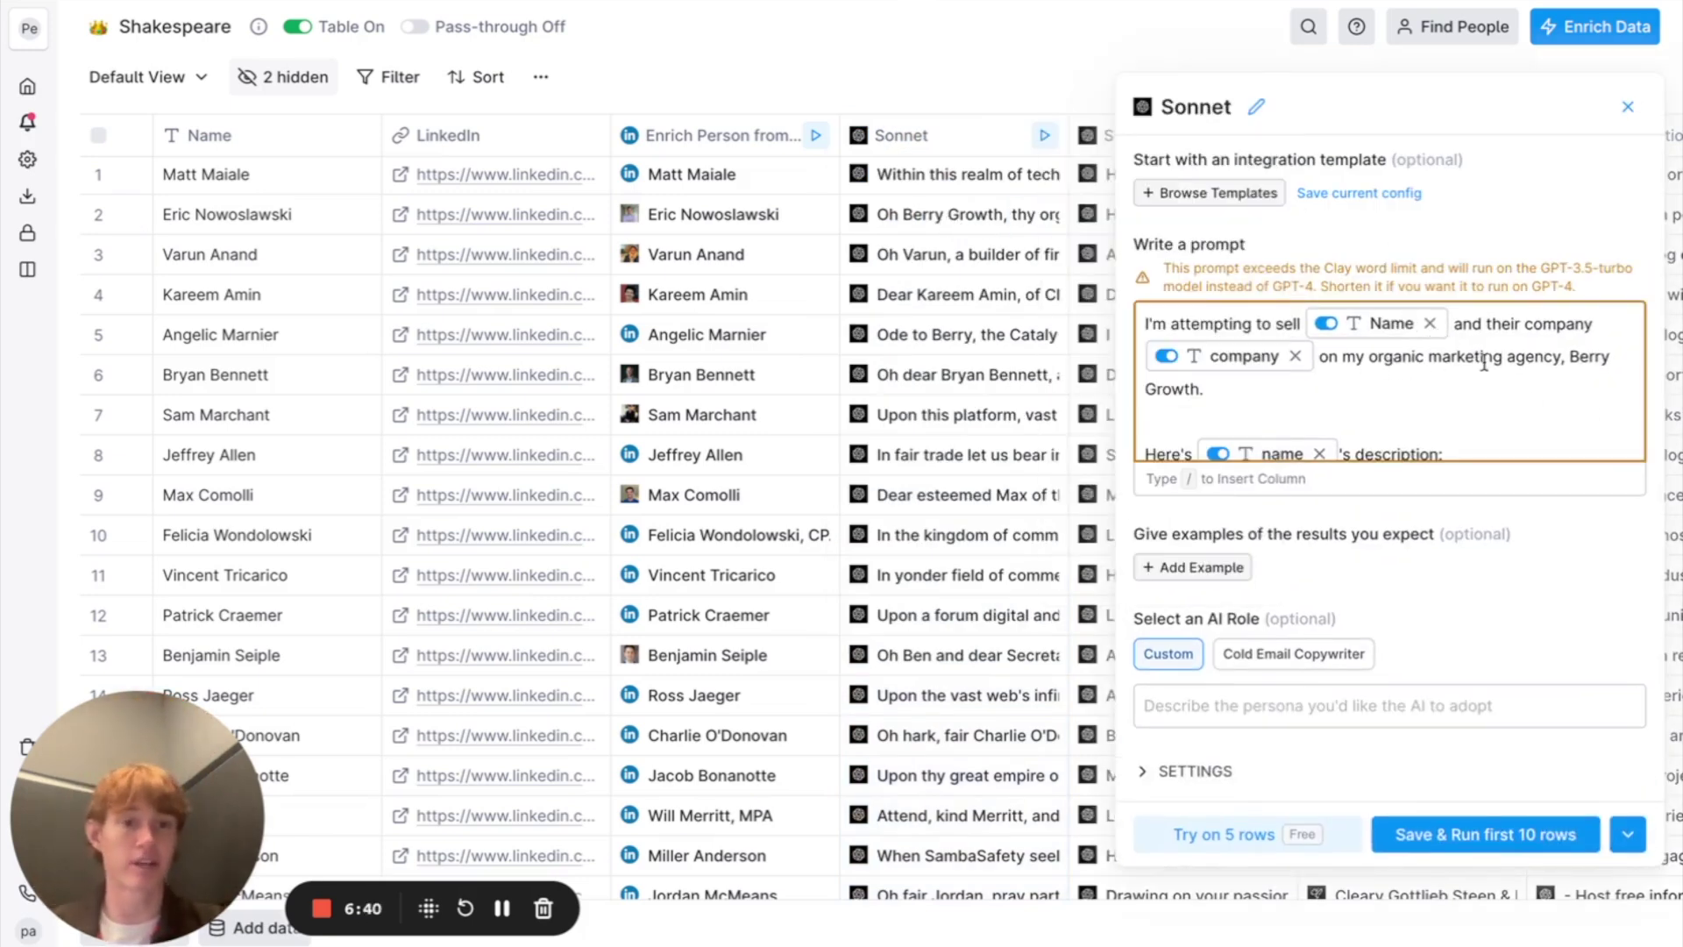
{"action": "scroll", "coordinate": [1337, 391], "scroll_direction": "down", "scroll_amount": 2}
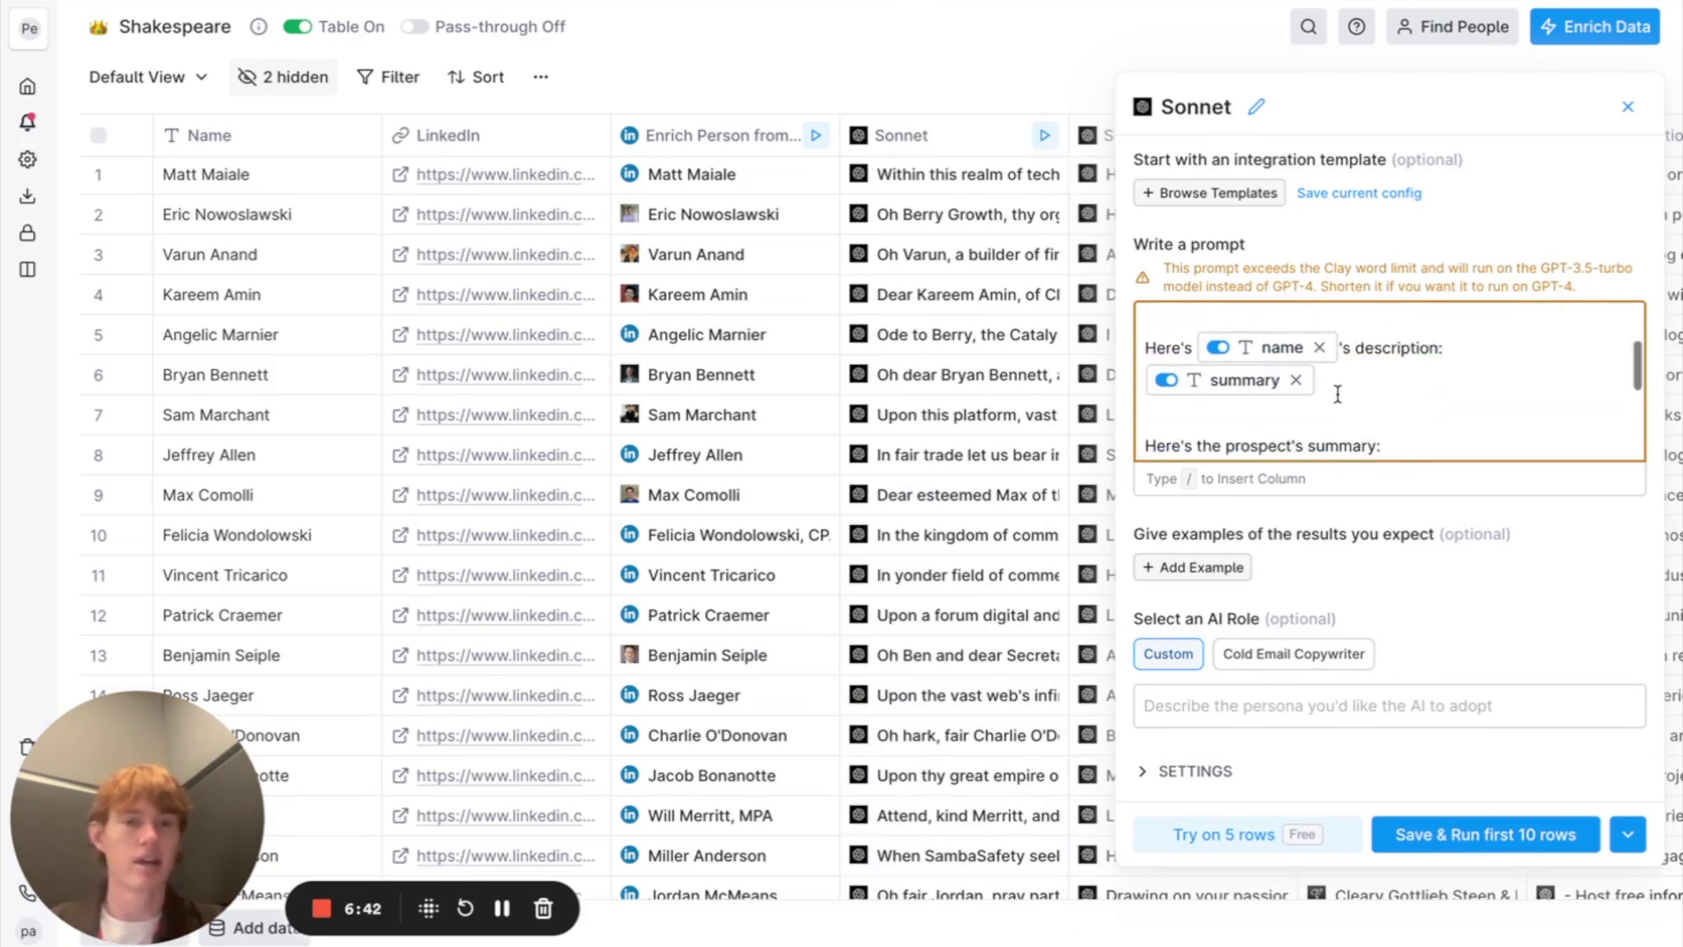
{"action": "scroll", "coordinate": [1315, 368], "scroll_direction": "down", "scroll_amount": 3}
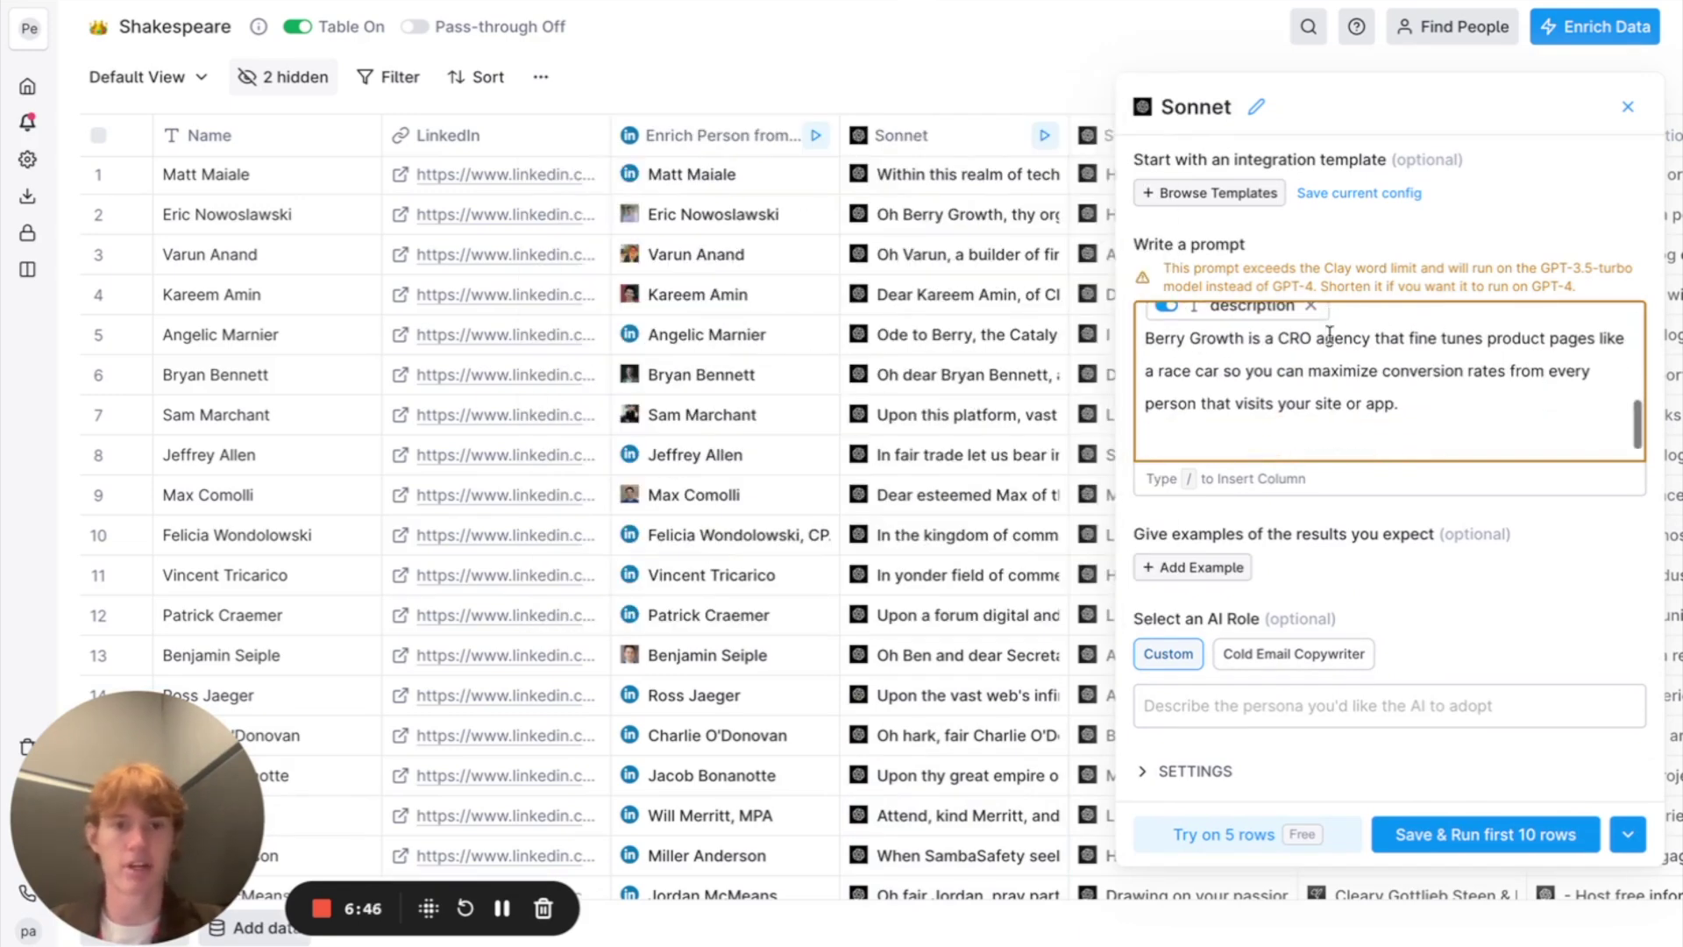
{"action": "scroll", "coordinate": [1328, 333], "scroll_direction": "down", "scroll_amount": 1}
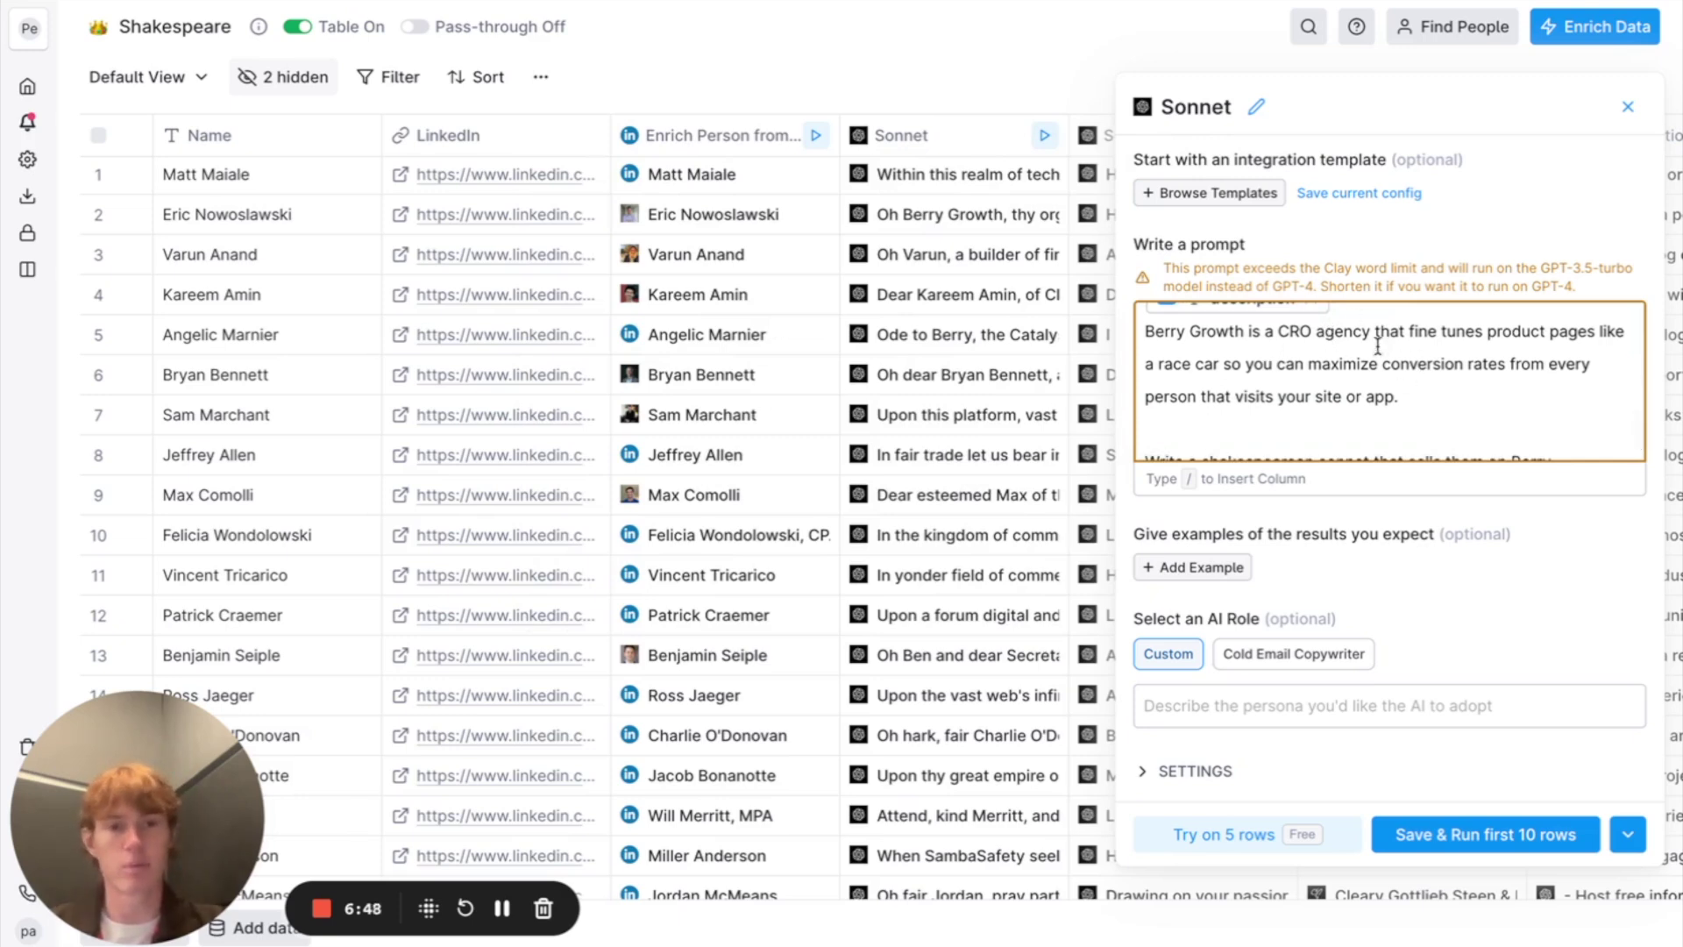
{"action": "scroll", "coordinate": [1399, 397], "scroll_direction": "down", "scroll_amount": 1}
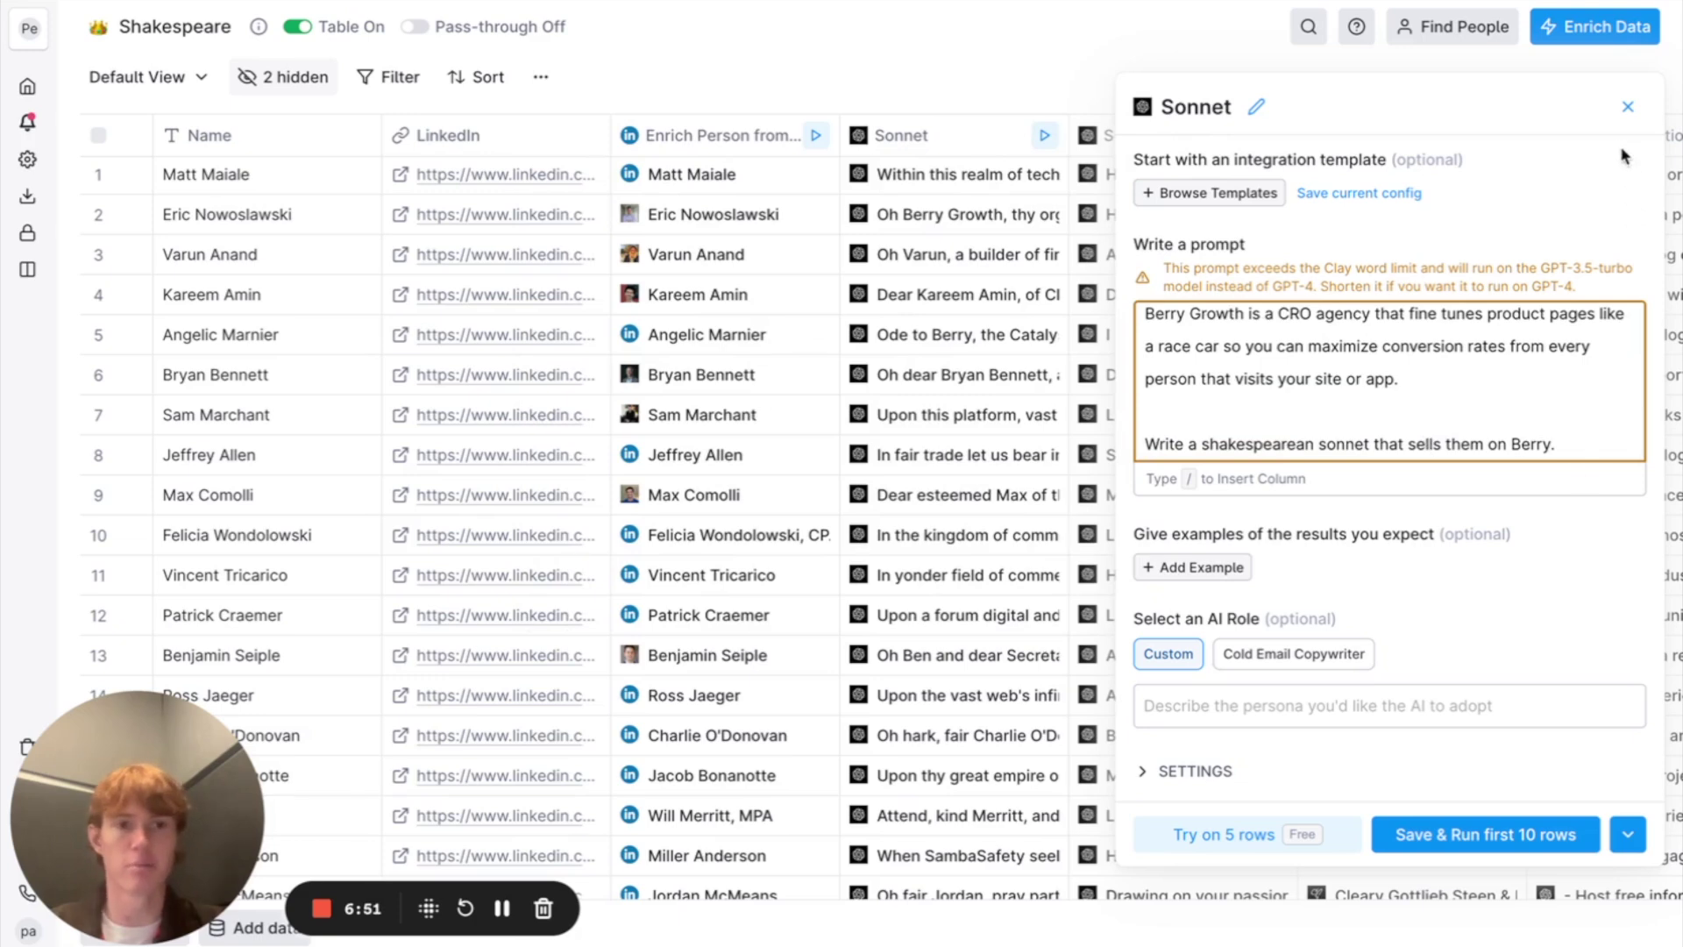
{"action": "left_click", "coordinate": [1628, 106]}
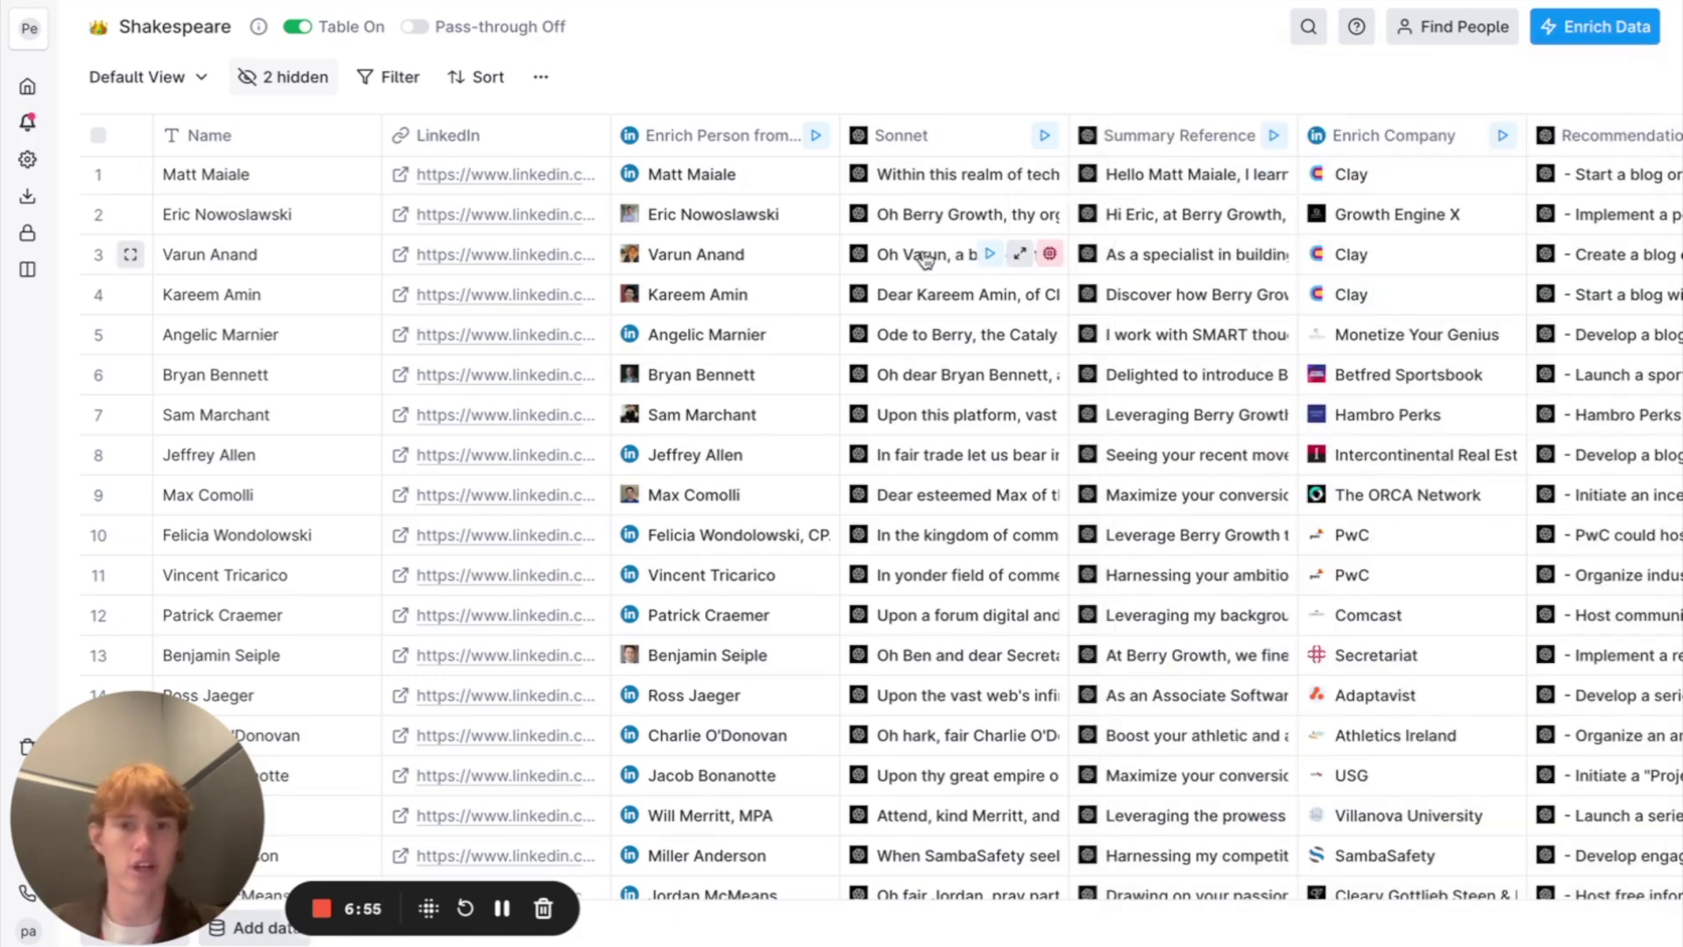
{"action": "left_click", "coordinate": [1019, 254]}
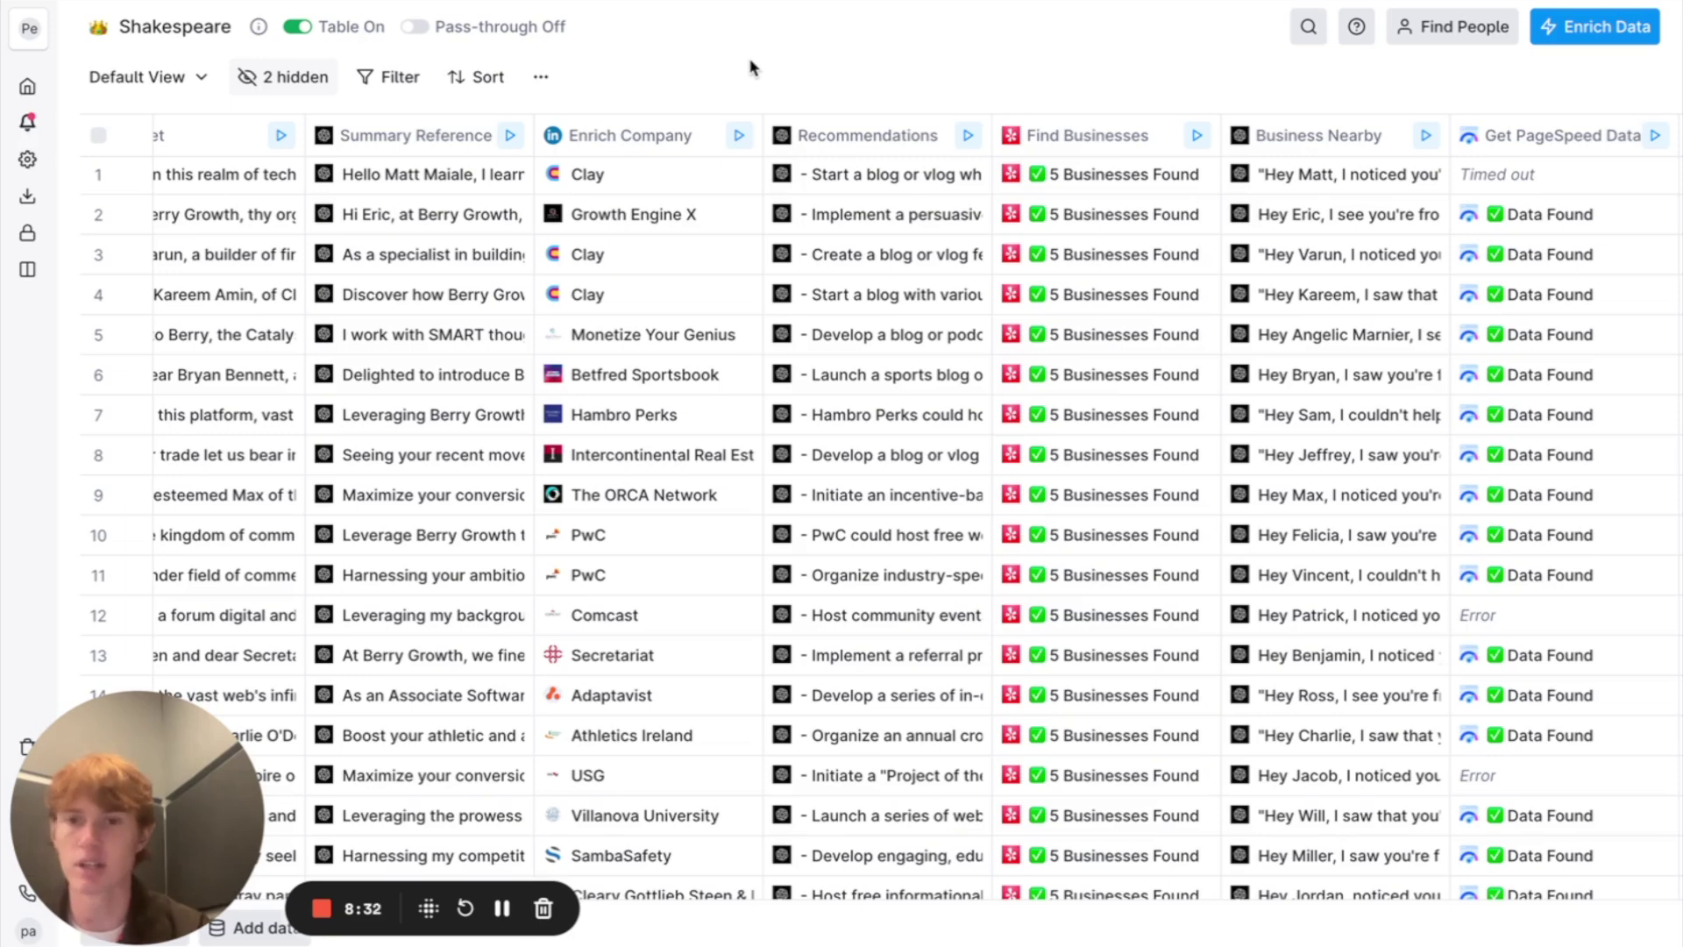
{"action": "left_click", "coordinate": [434, 140]}
{"action": "left_click", "coordinate": [929, 226]}
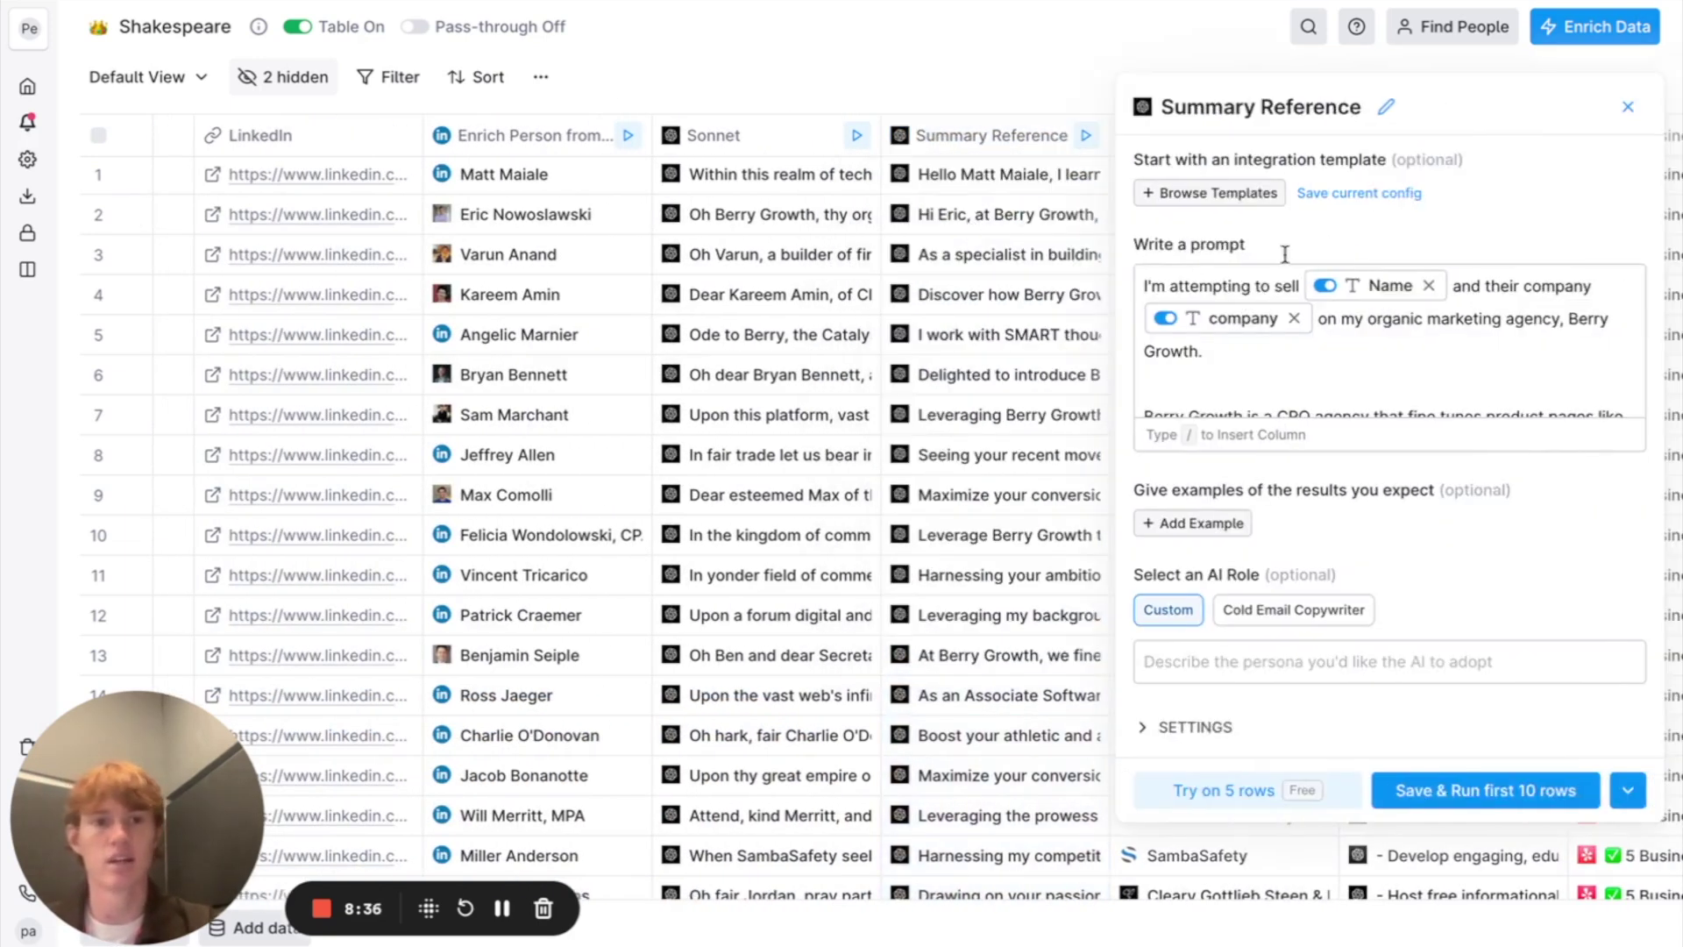
{"action": "left_click", "coordinate": [1384, 341]}
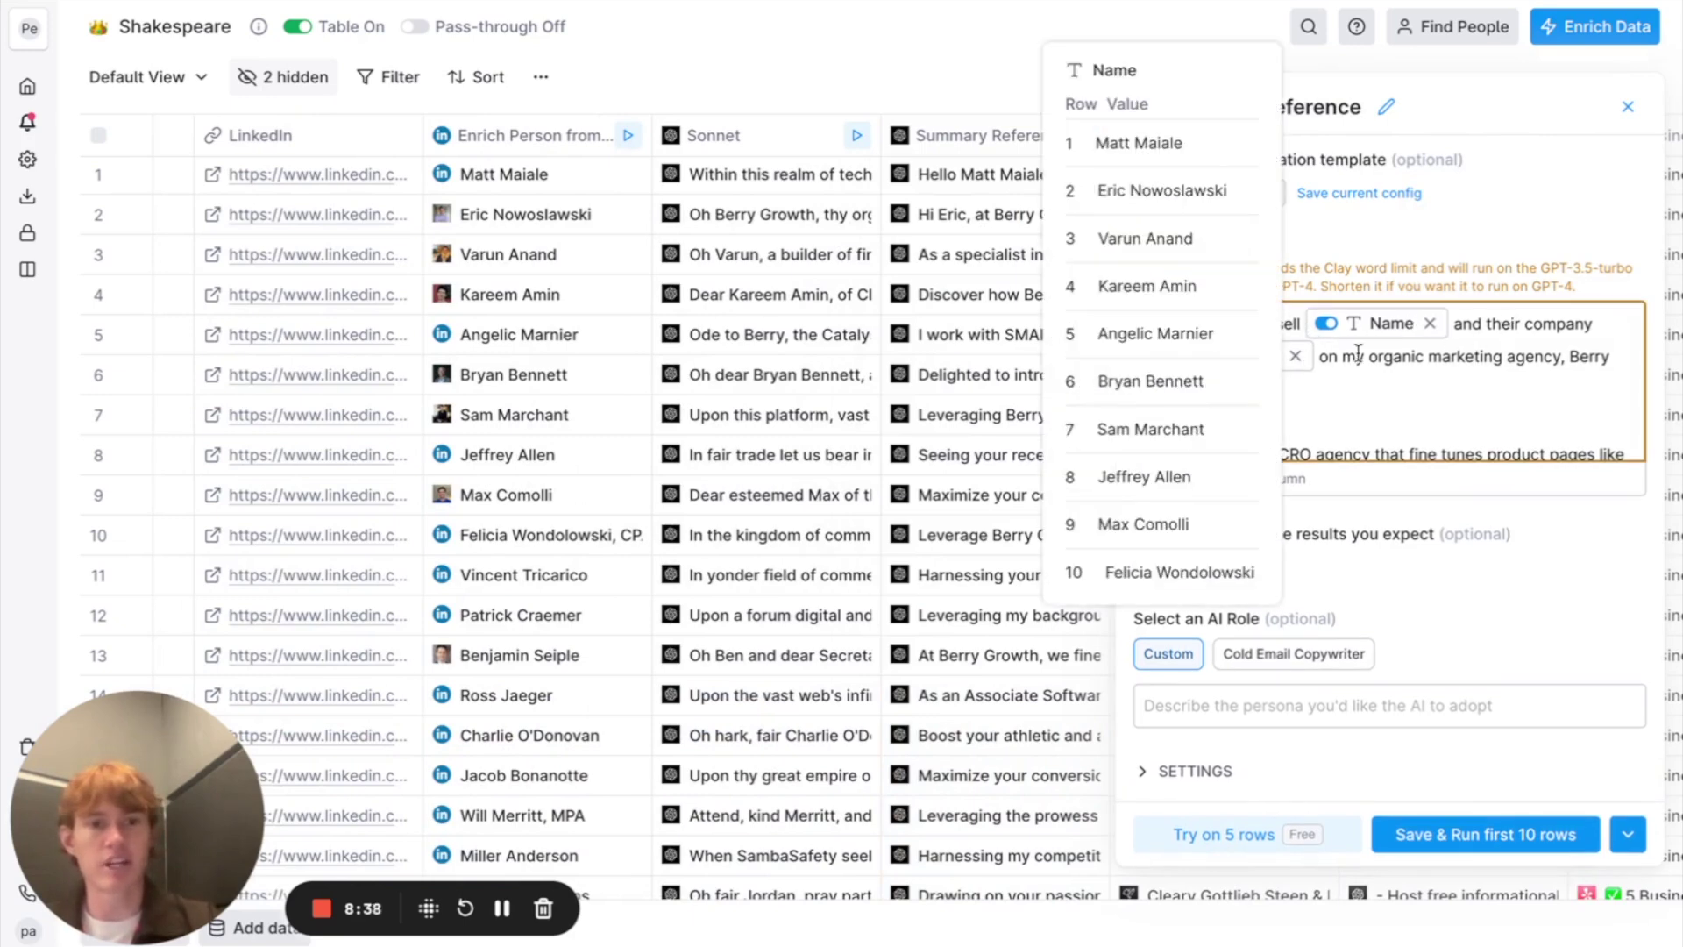
{"action": "scroll", "coordinate": [1389, 363], "scroll_direction": "down", "scroll_amount": 2}
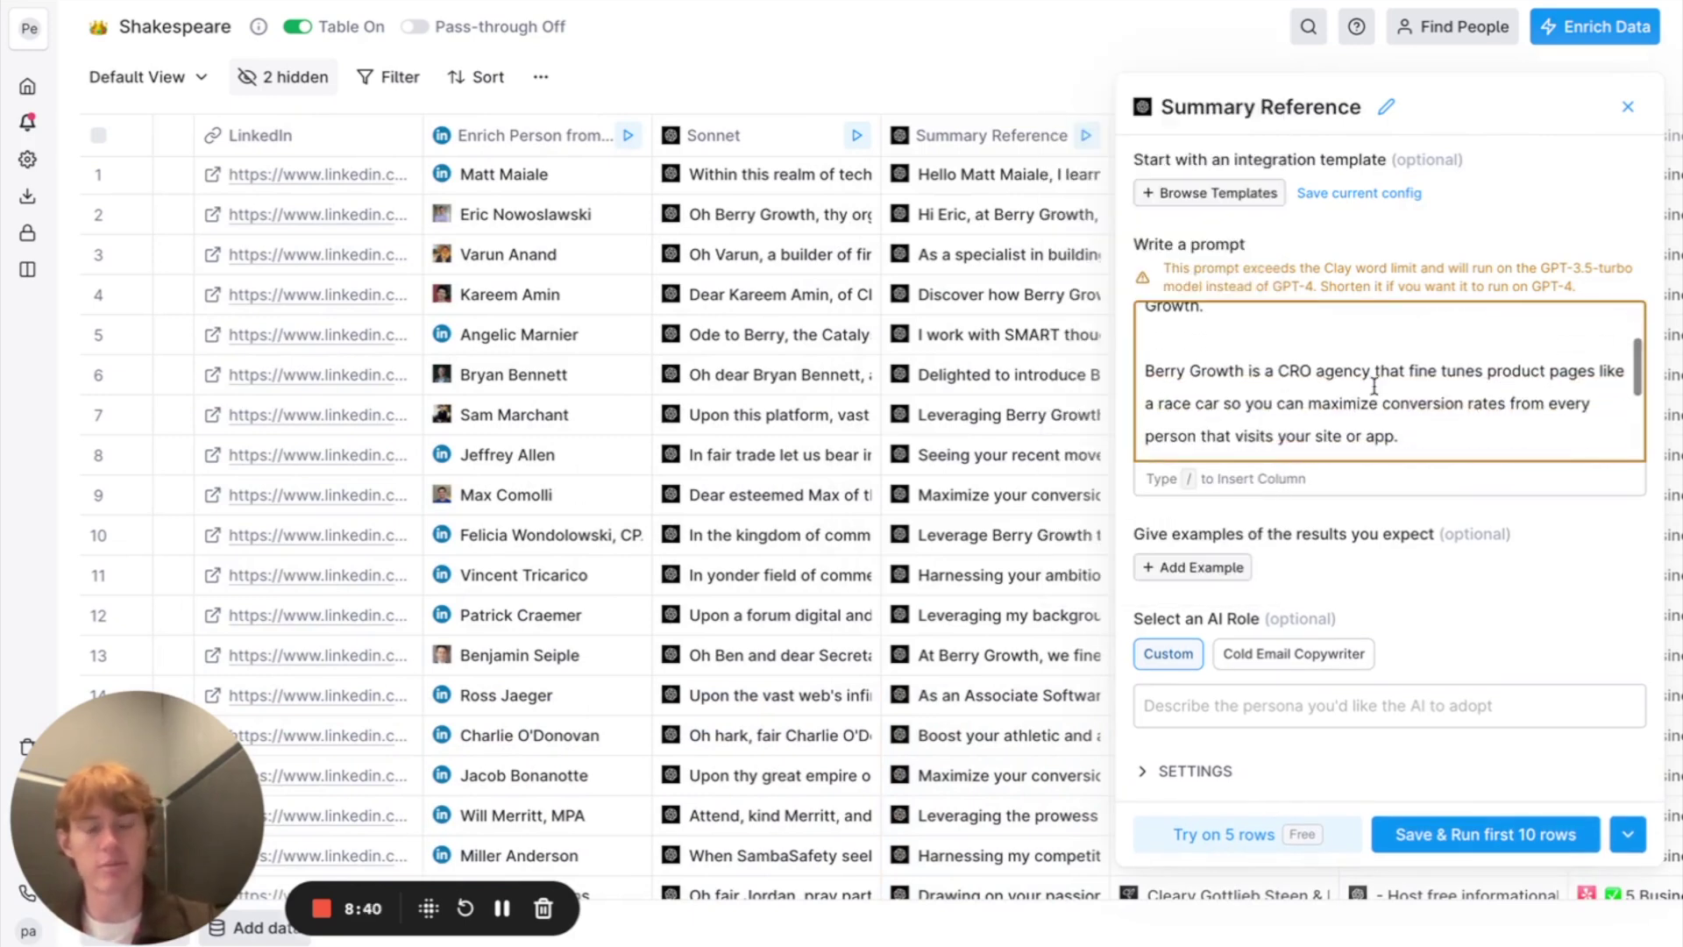
{"action": "scroll", "coordinate": [1374, 386], "scroll_direction": "down", "scroll_amount": 3}
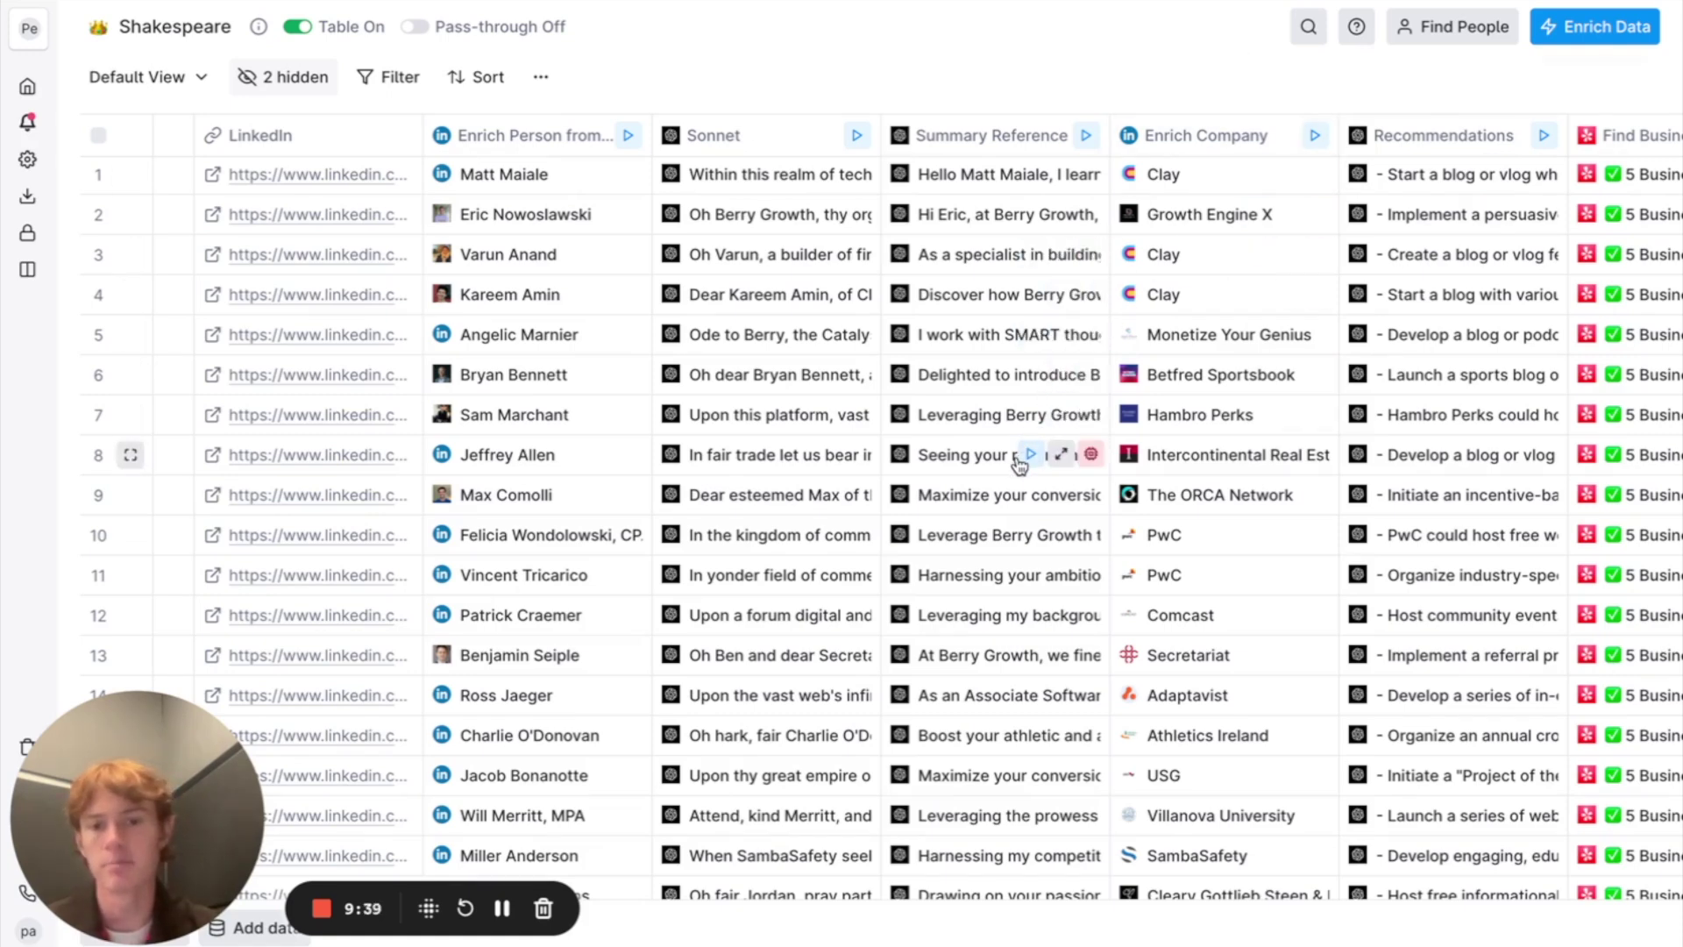
Read row 8's full Summary Reference, close it, and scroll right toward Recommendations
{"action": "left_click", "coordinate": [993, 469]}
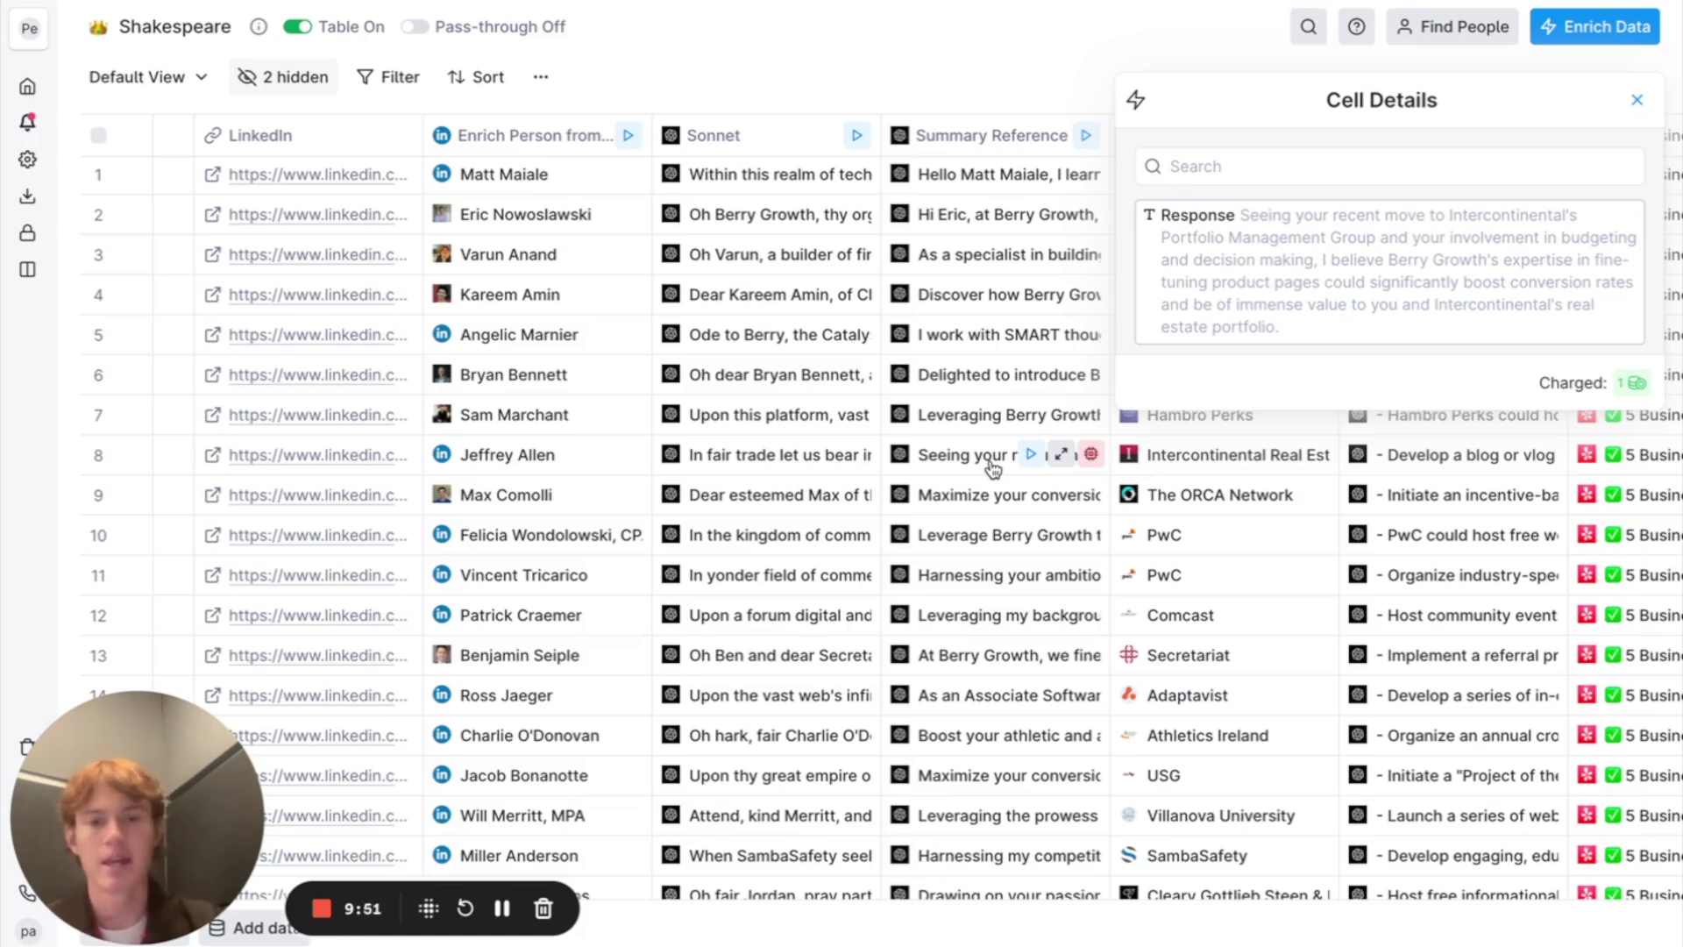
{"action": "left_click", "coordinate": [1635, 102]}
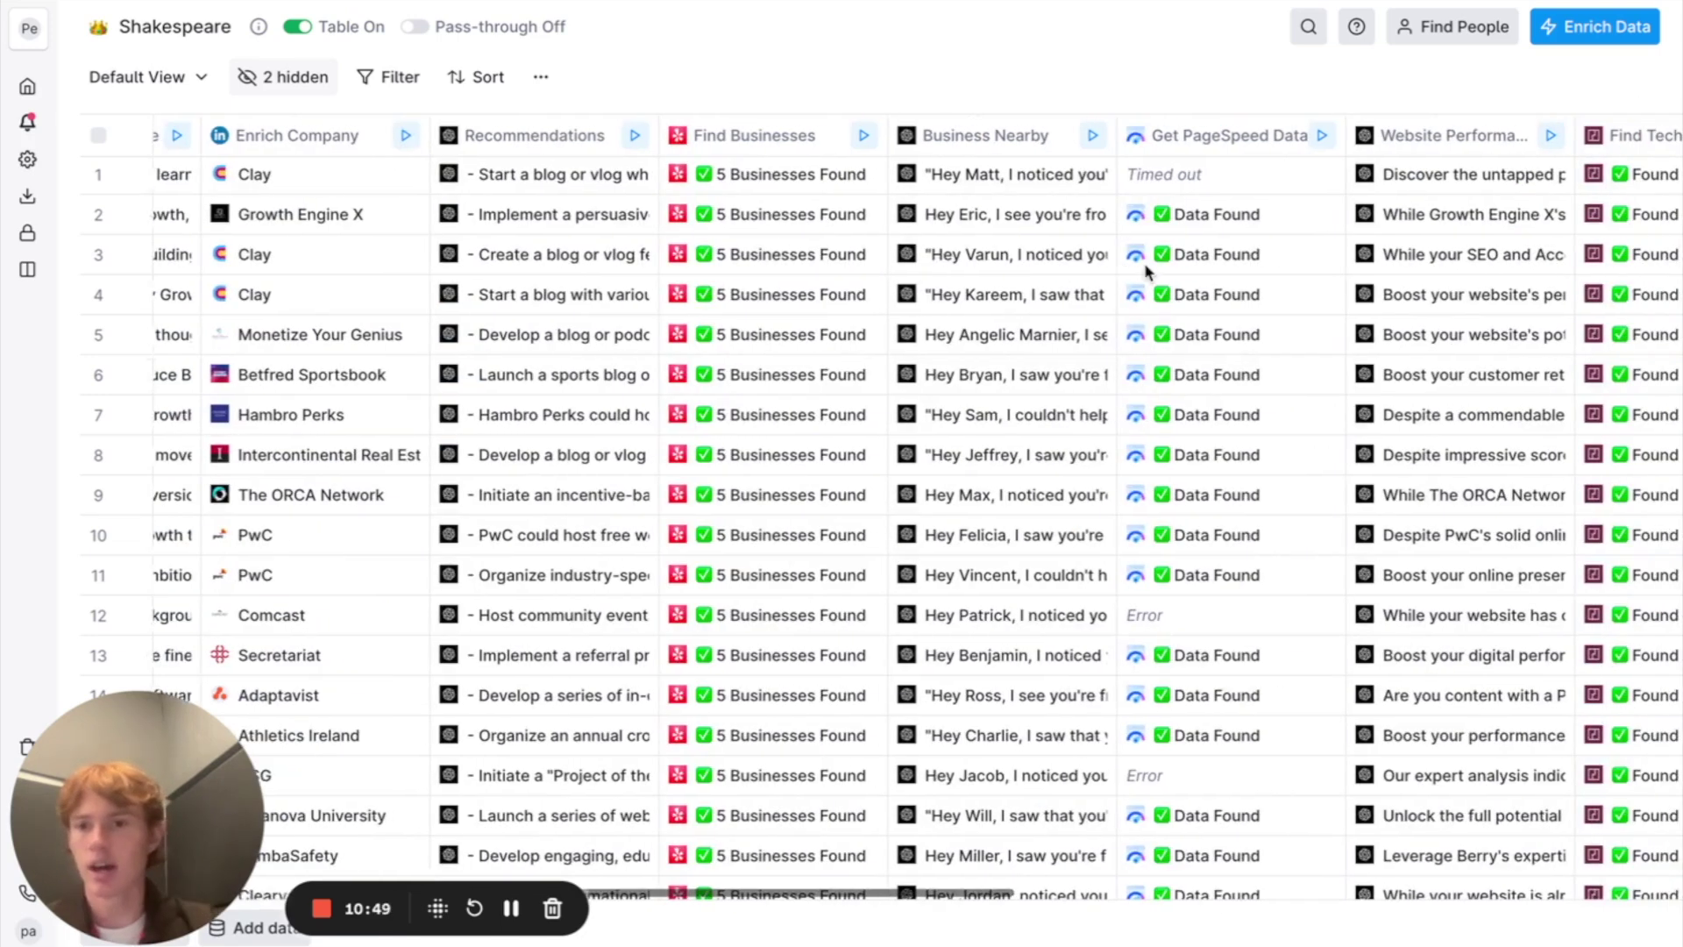
{"action": "scroll", "coordinate": [834, 86], "scroll_direction": "right", "scroll_amount": 2}
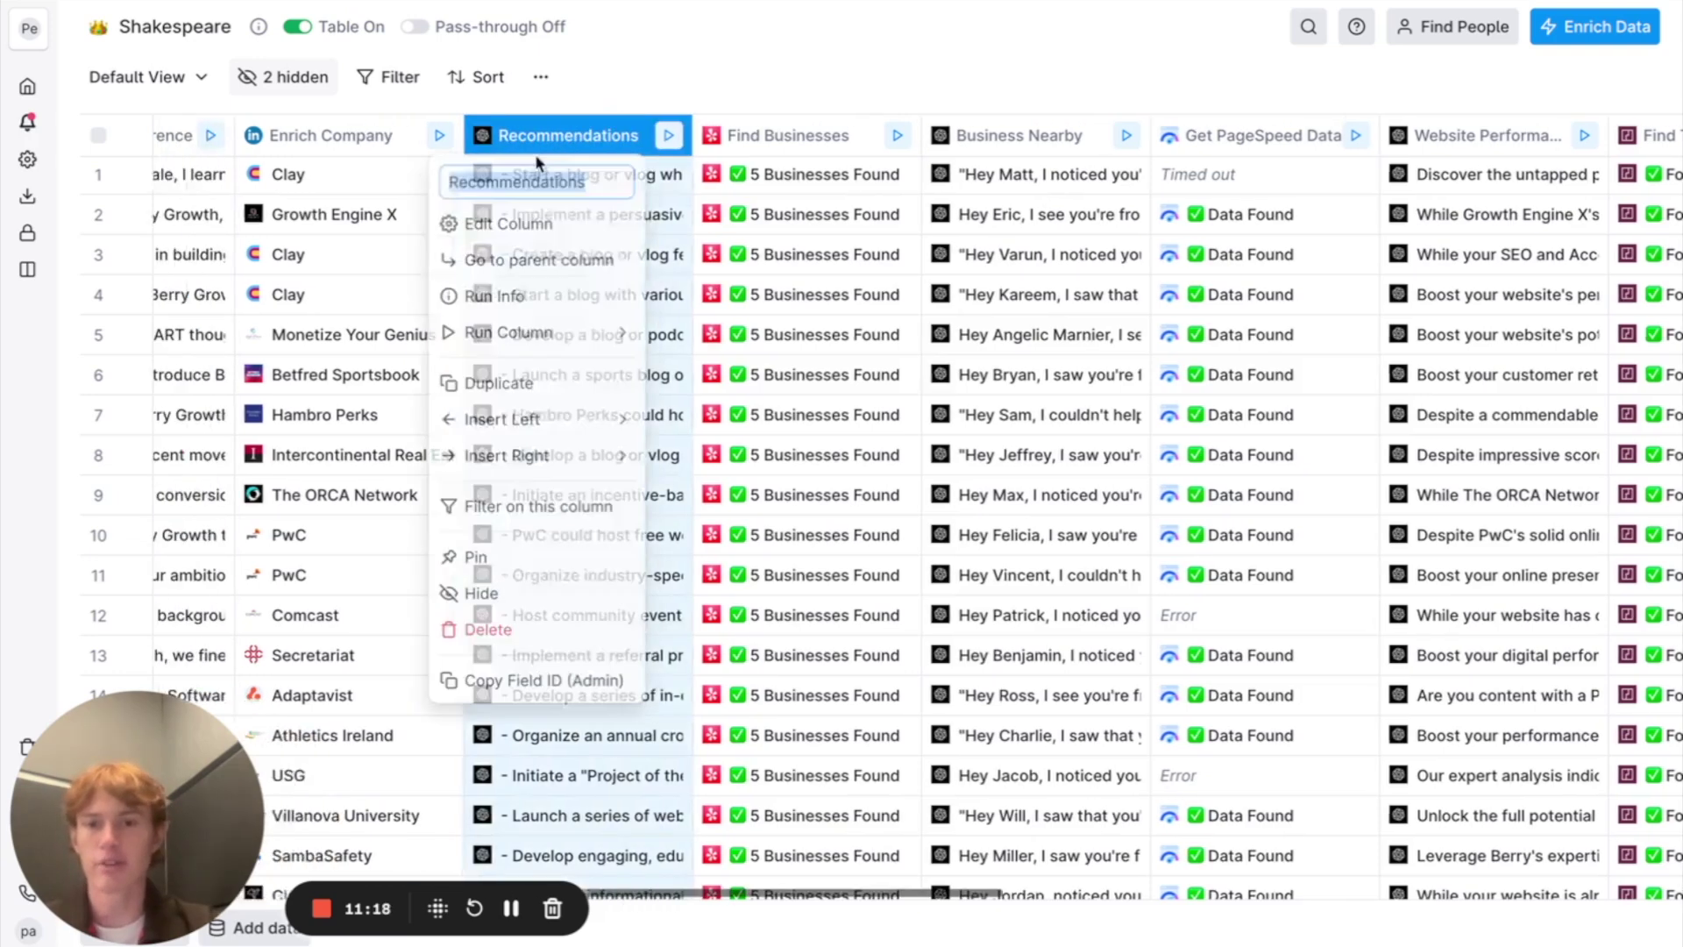
Check the Recommendations column settings, then expand row 1's Recommendations response
{"action": "left_click", "coordinate": [526, 175]}
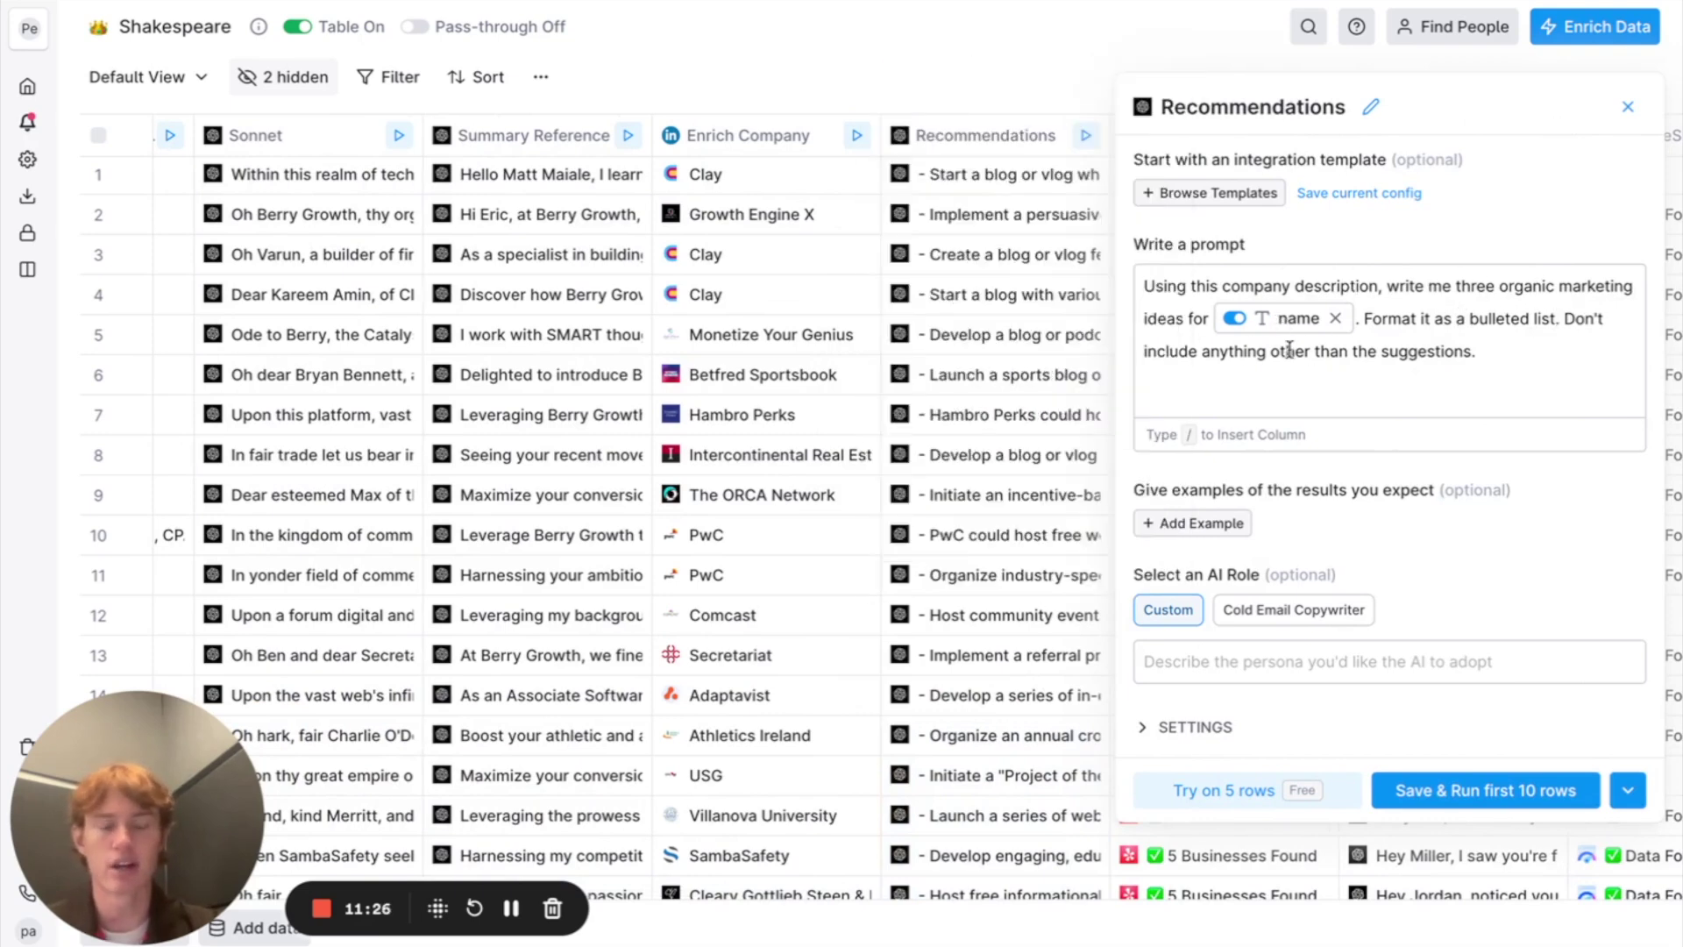
{"action": "left_click", "coordinate": [1628, 106]}
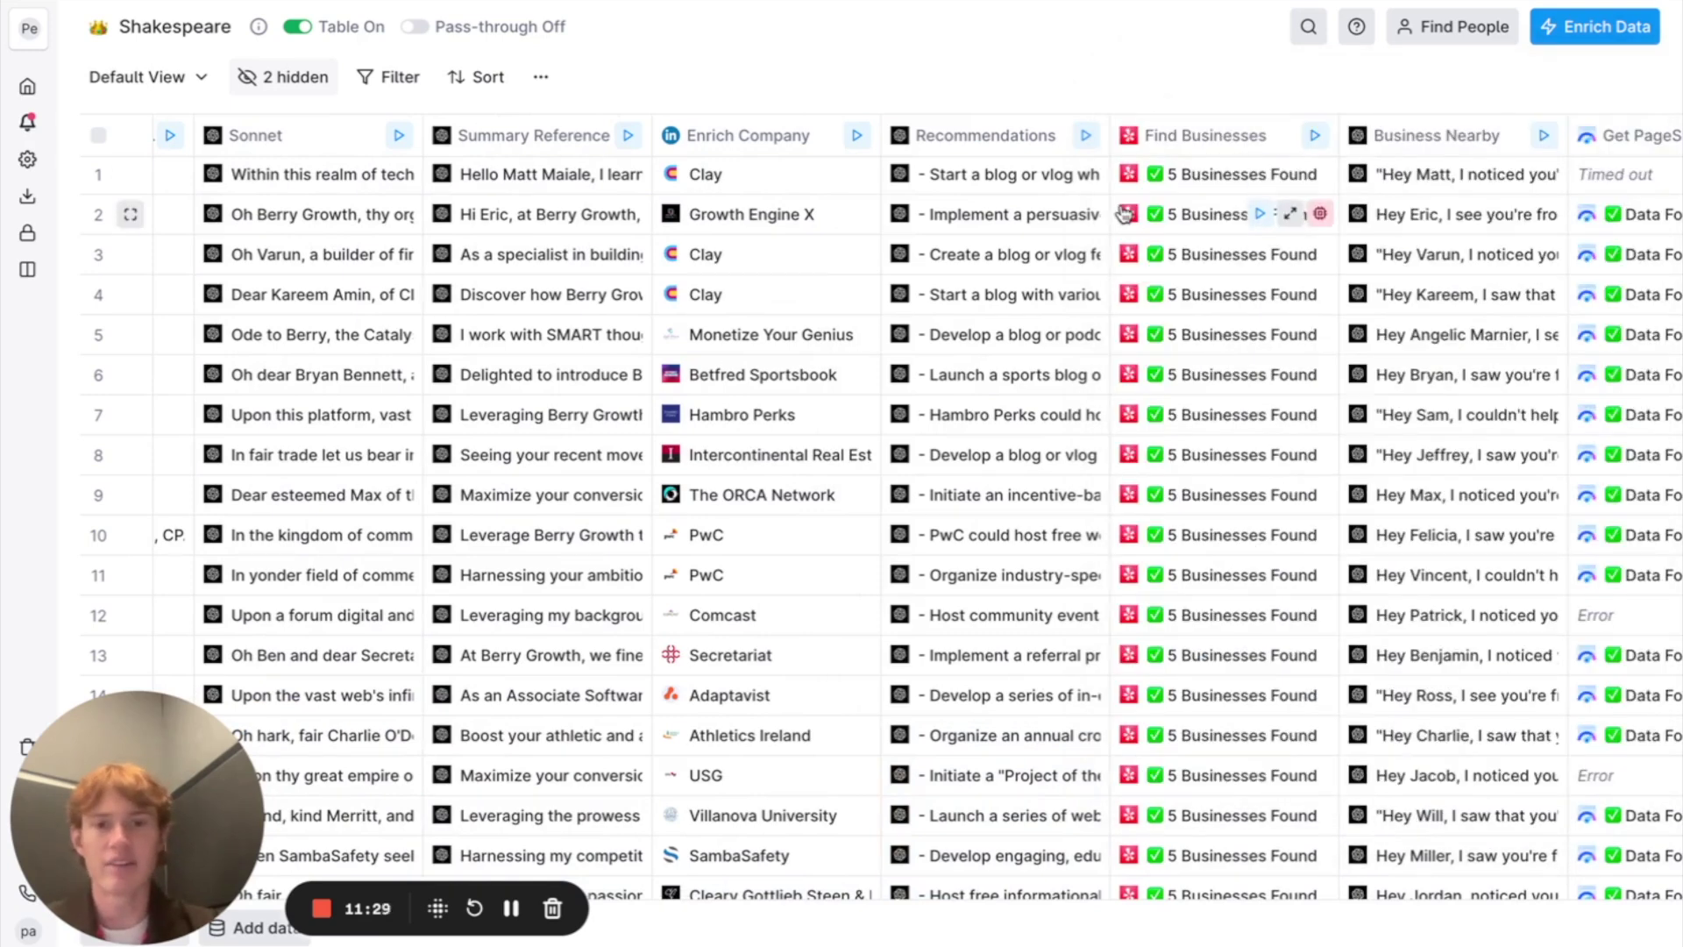
{"action": "scroll", "coordinate": [876, 210], "scroll_direction": "right", "scroll_amount": 3}
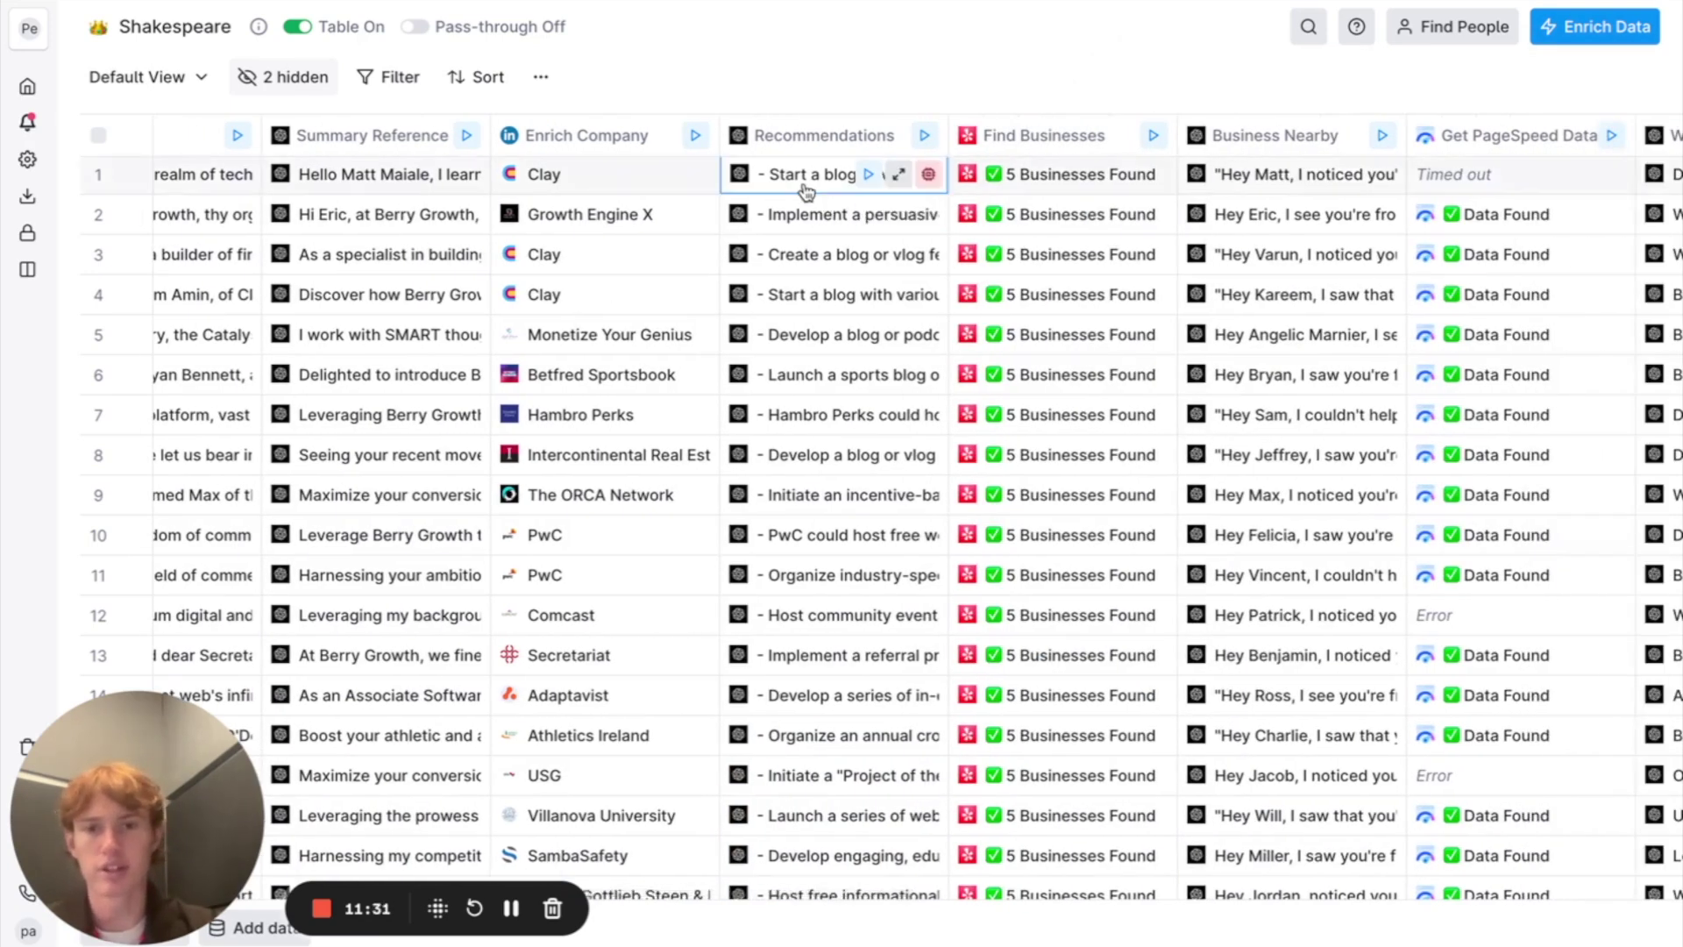
{"action": "left_click", "coordinate": [900, 174]}
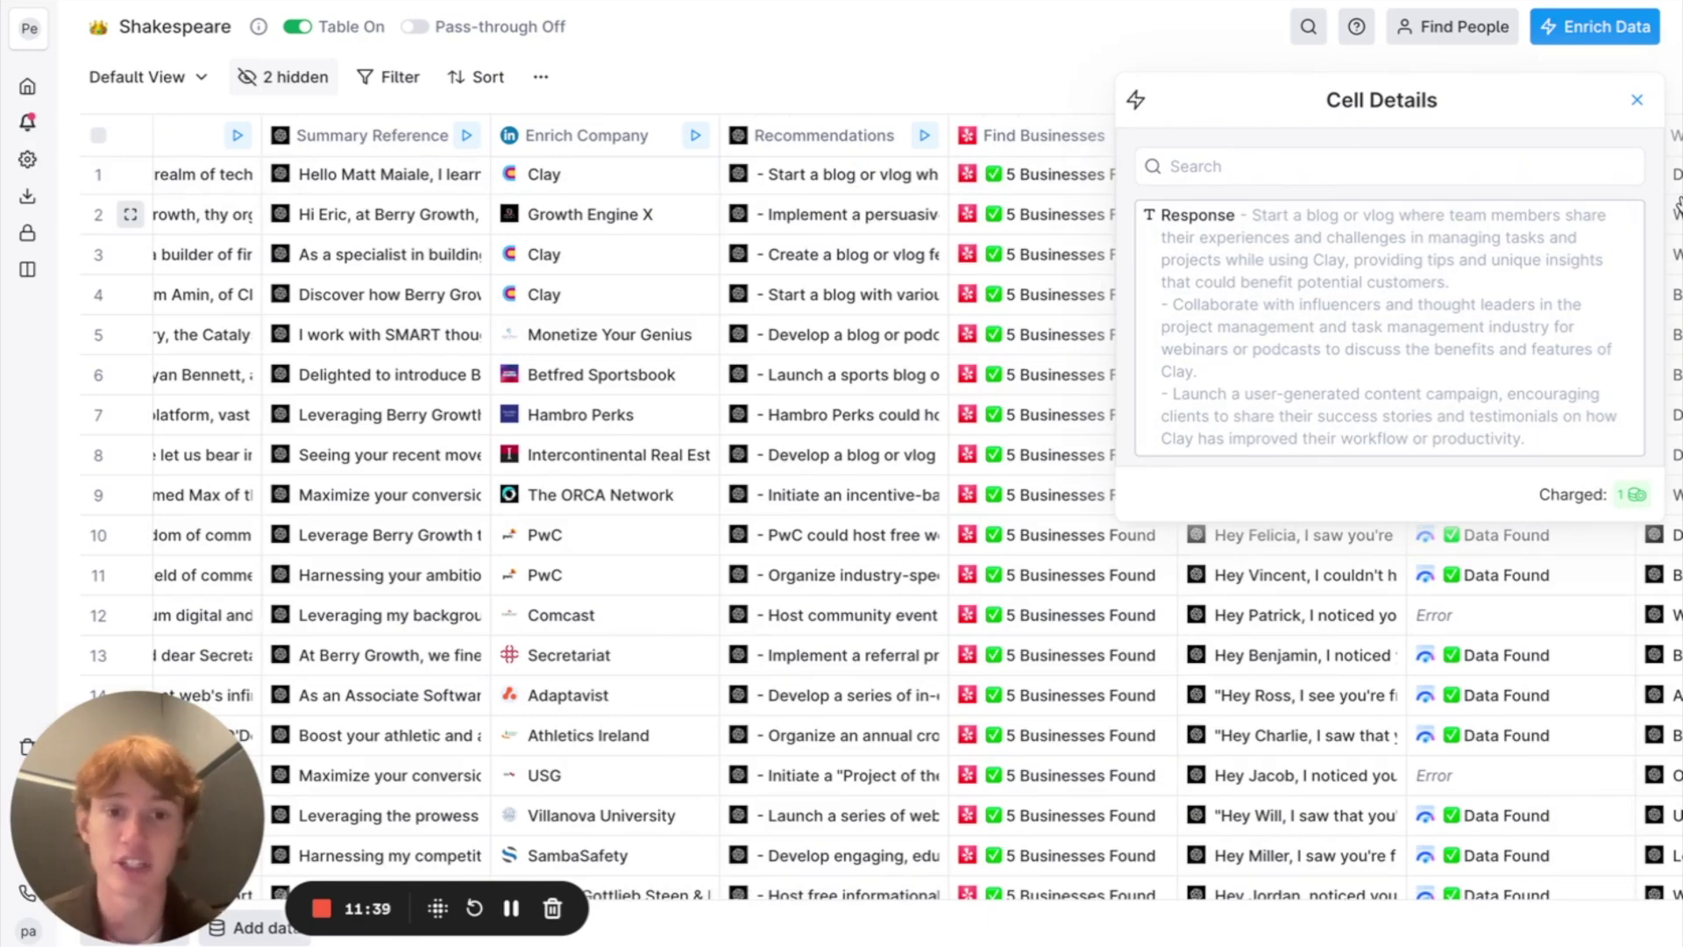
Close the Cell Details panel showing the first lead's recommendations
{"action": "mouse_move", "coordinate": [1621, 390]}
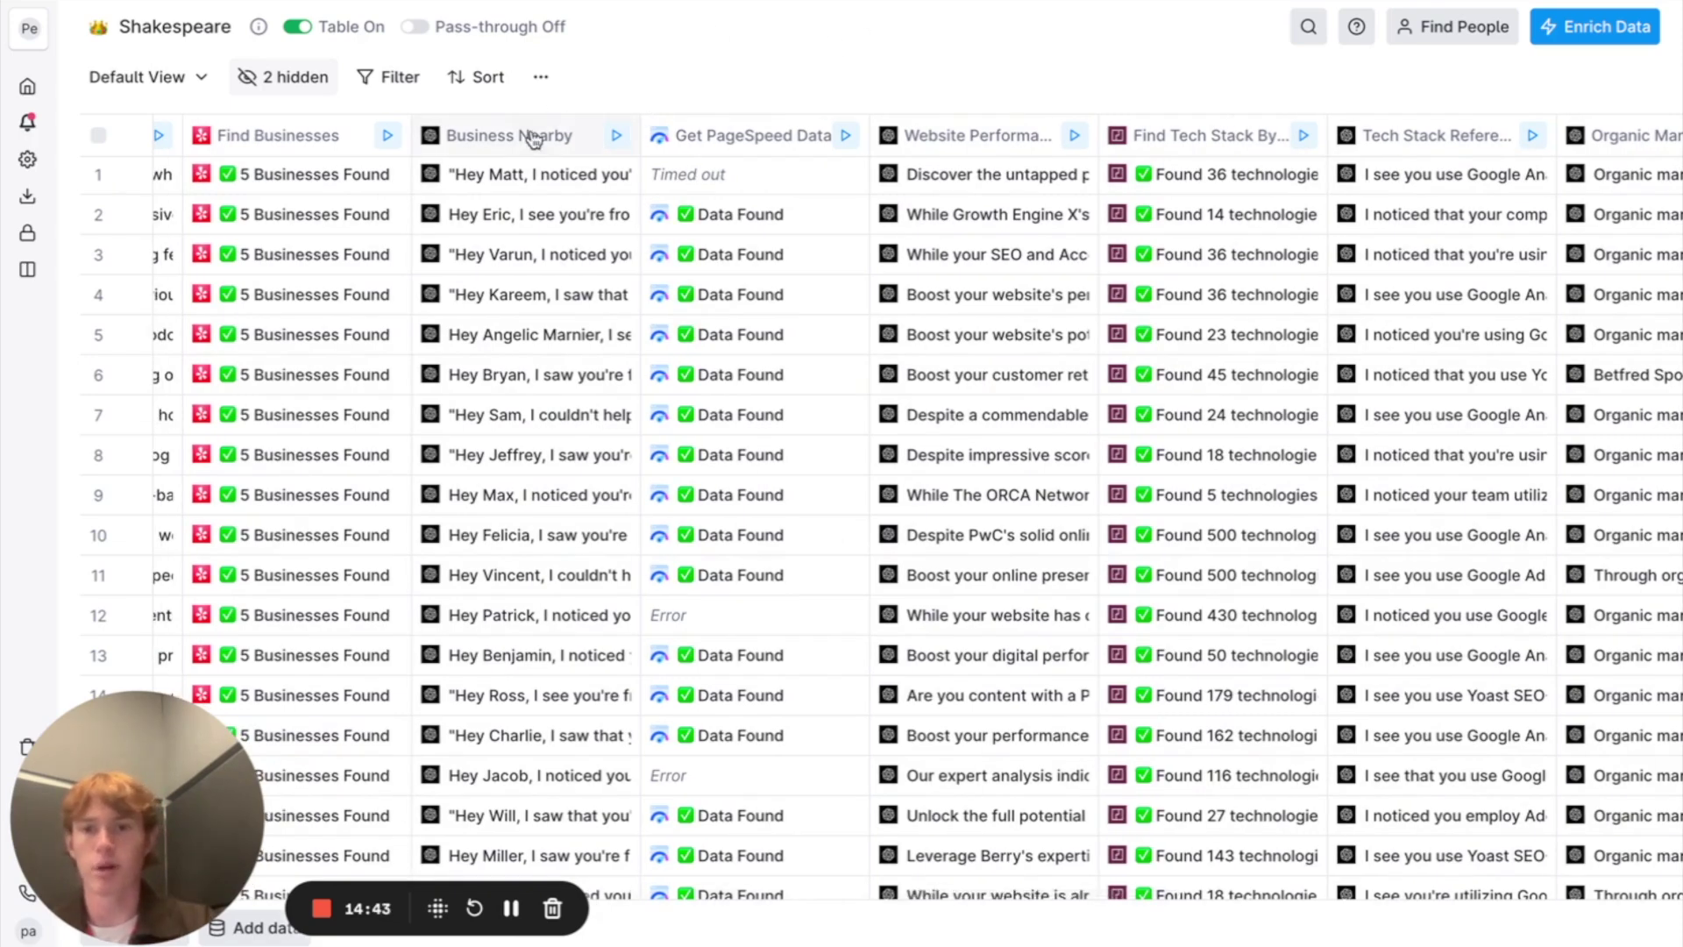
{"action": "left_click", "coordinate": [533, 139]}
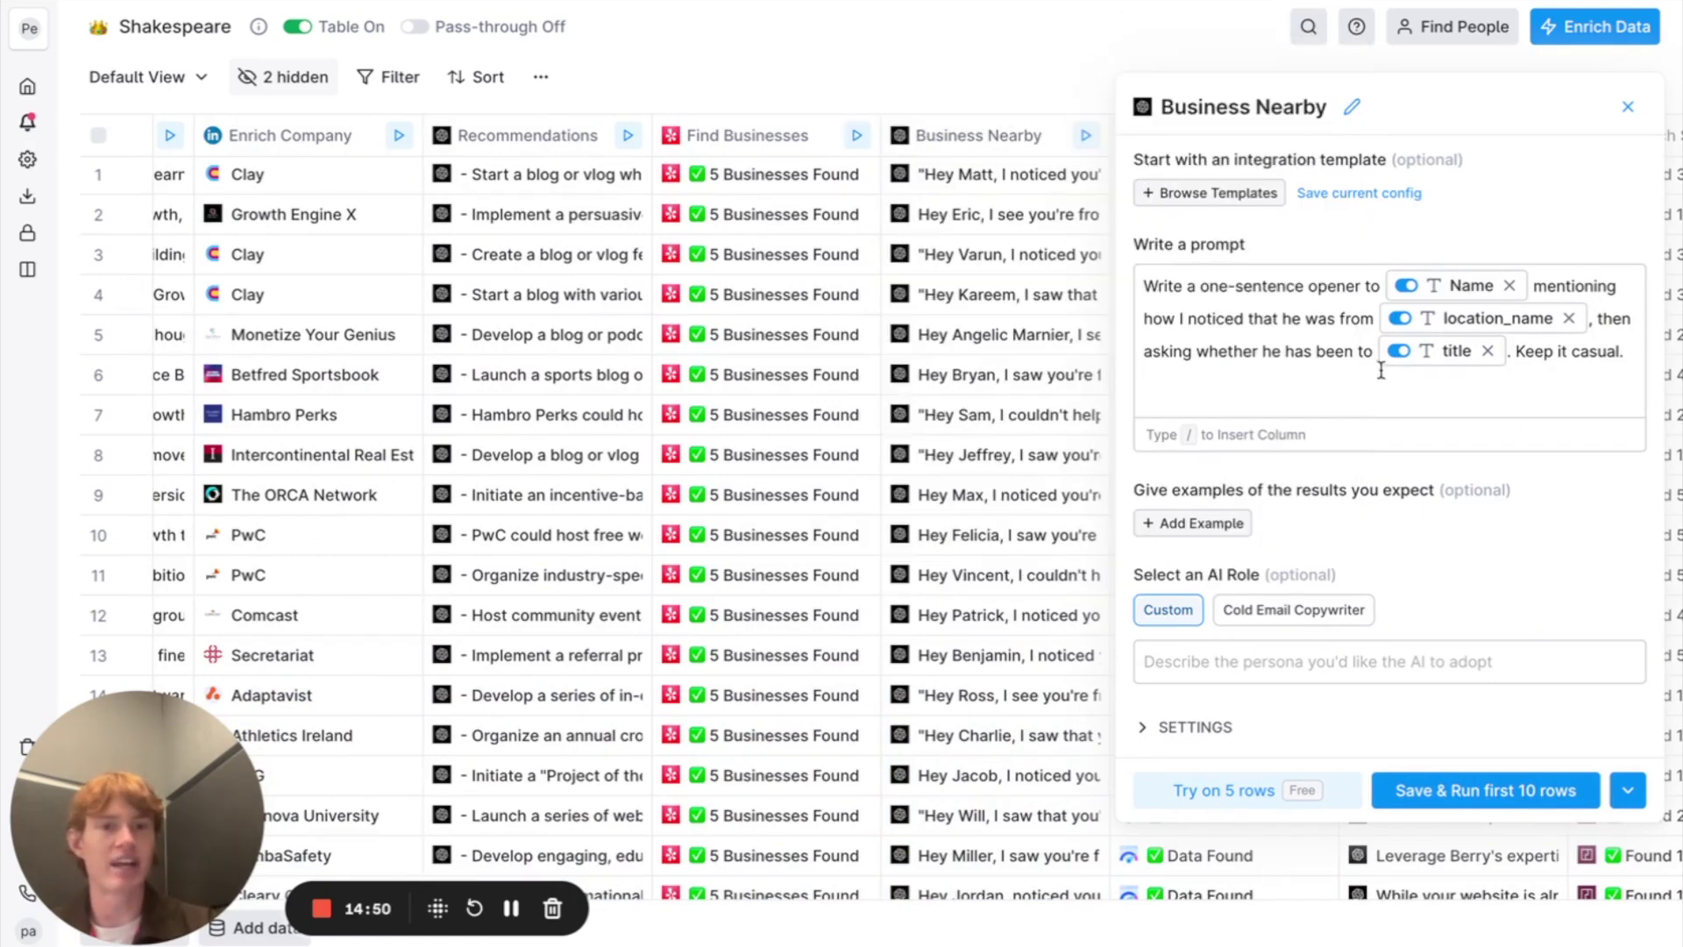
{"action": "mouse_move", "coordinate": [1467, 355]}
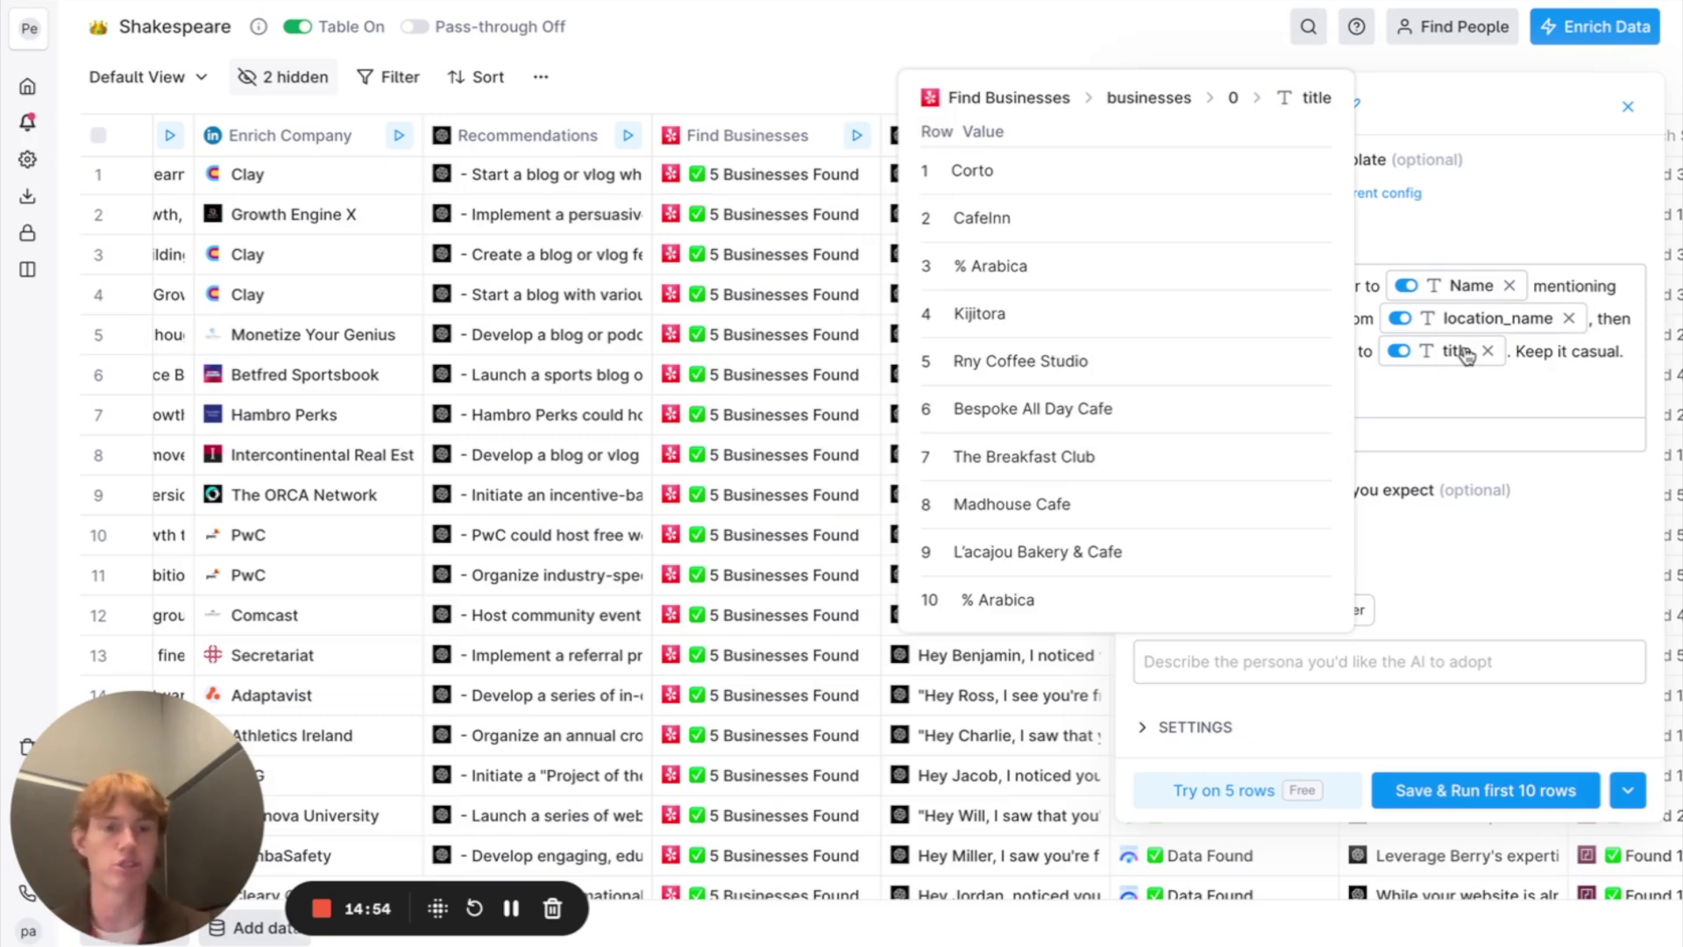
{"action": "left_click", "coordinate": [1627, 106]}
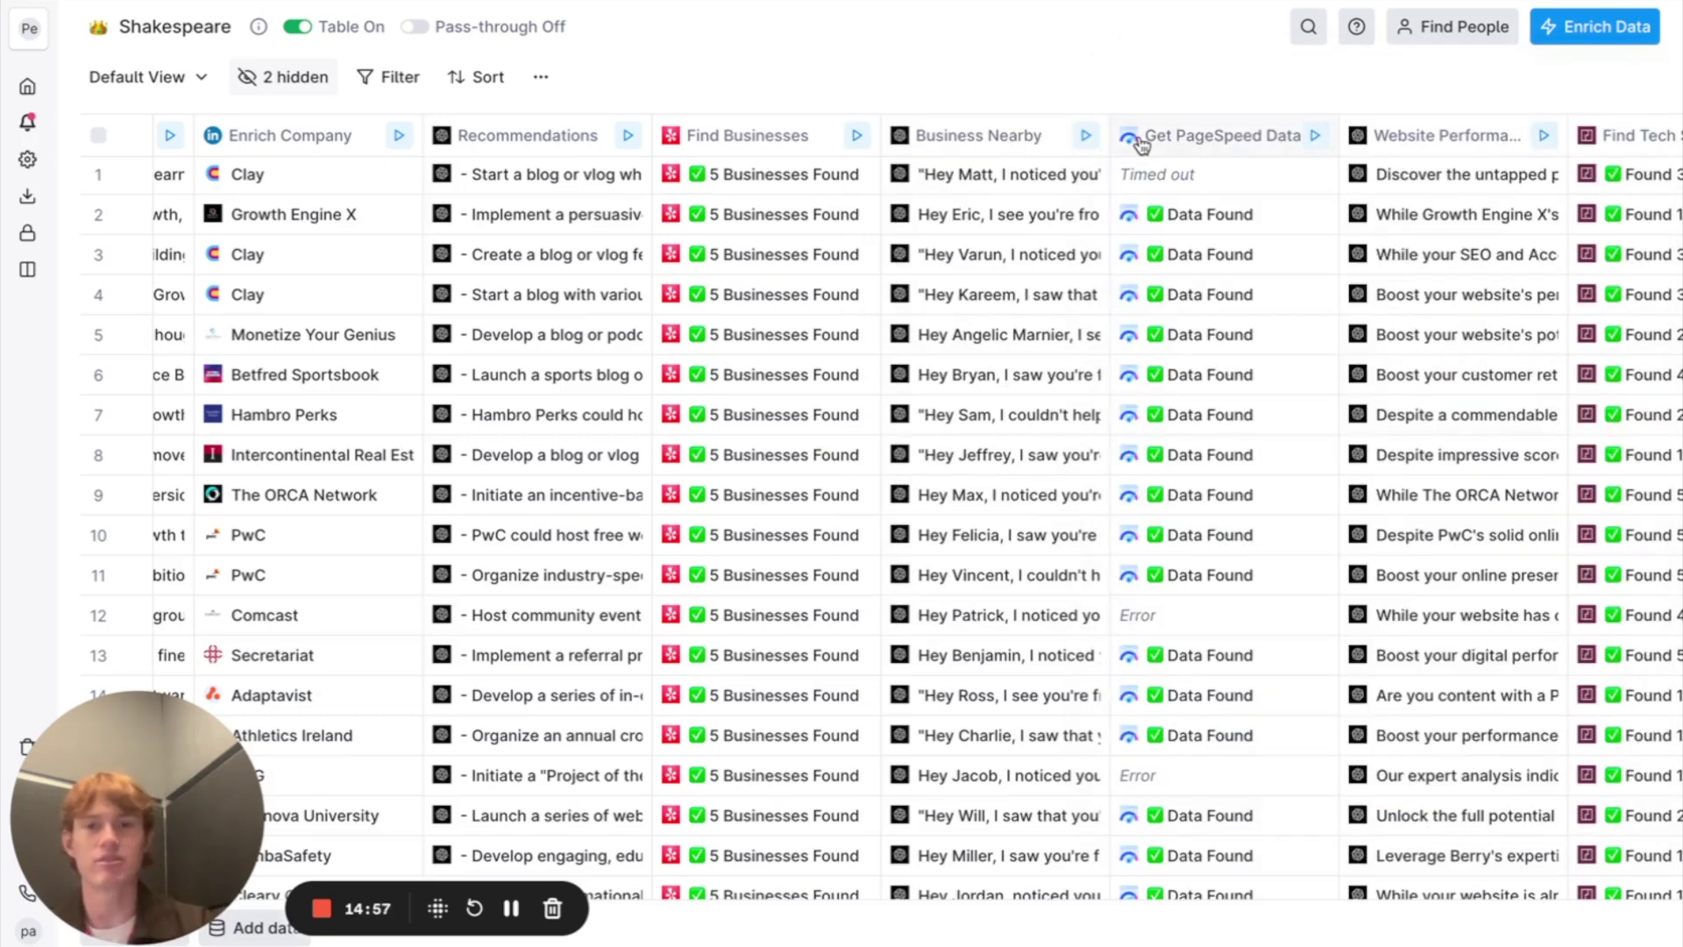
{"action": "left_click", "coordinate": [783, 133]}
{"action": "left_click", "coordinate": [1033, 227]}
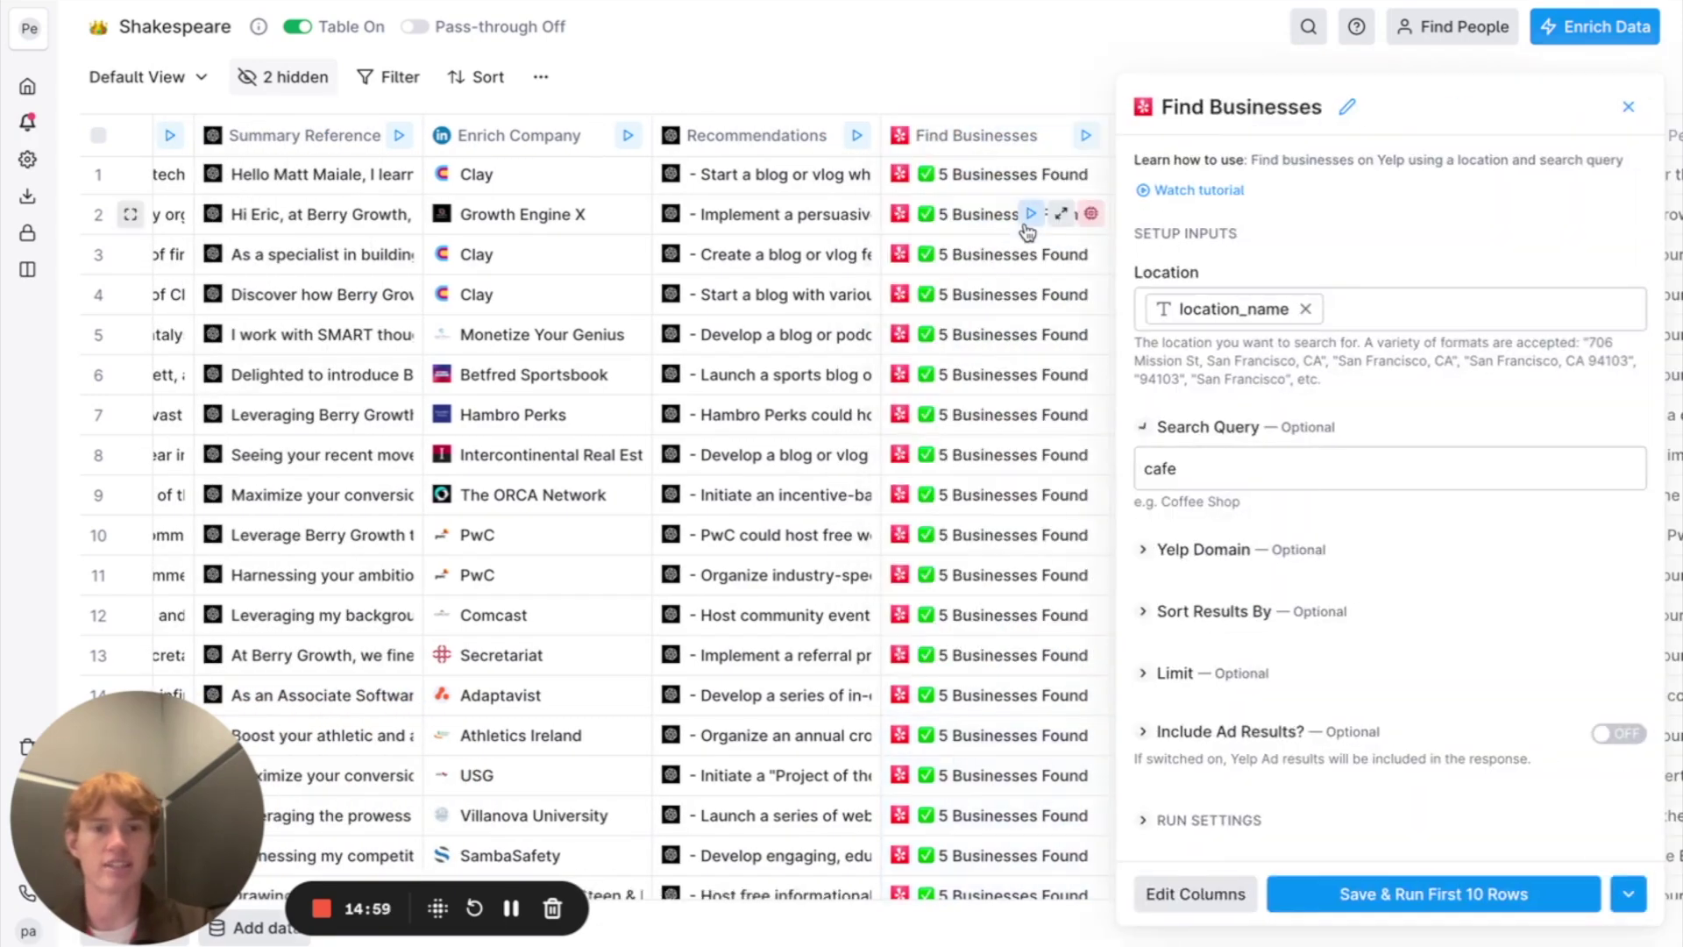
{"action": "left_click", "coordinate": [1628, 106]}
{"action": "scroll", "coordinate": [1336, 298], "scroll_direction": "right", "scroll_amount": 10}
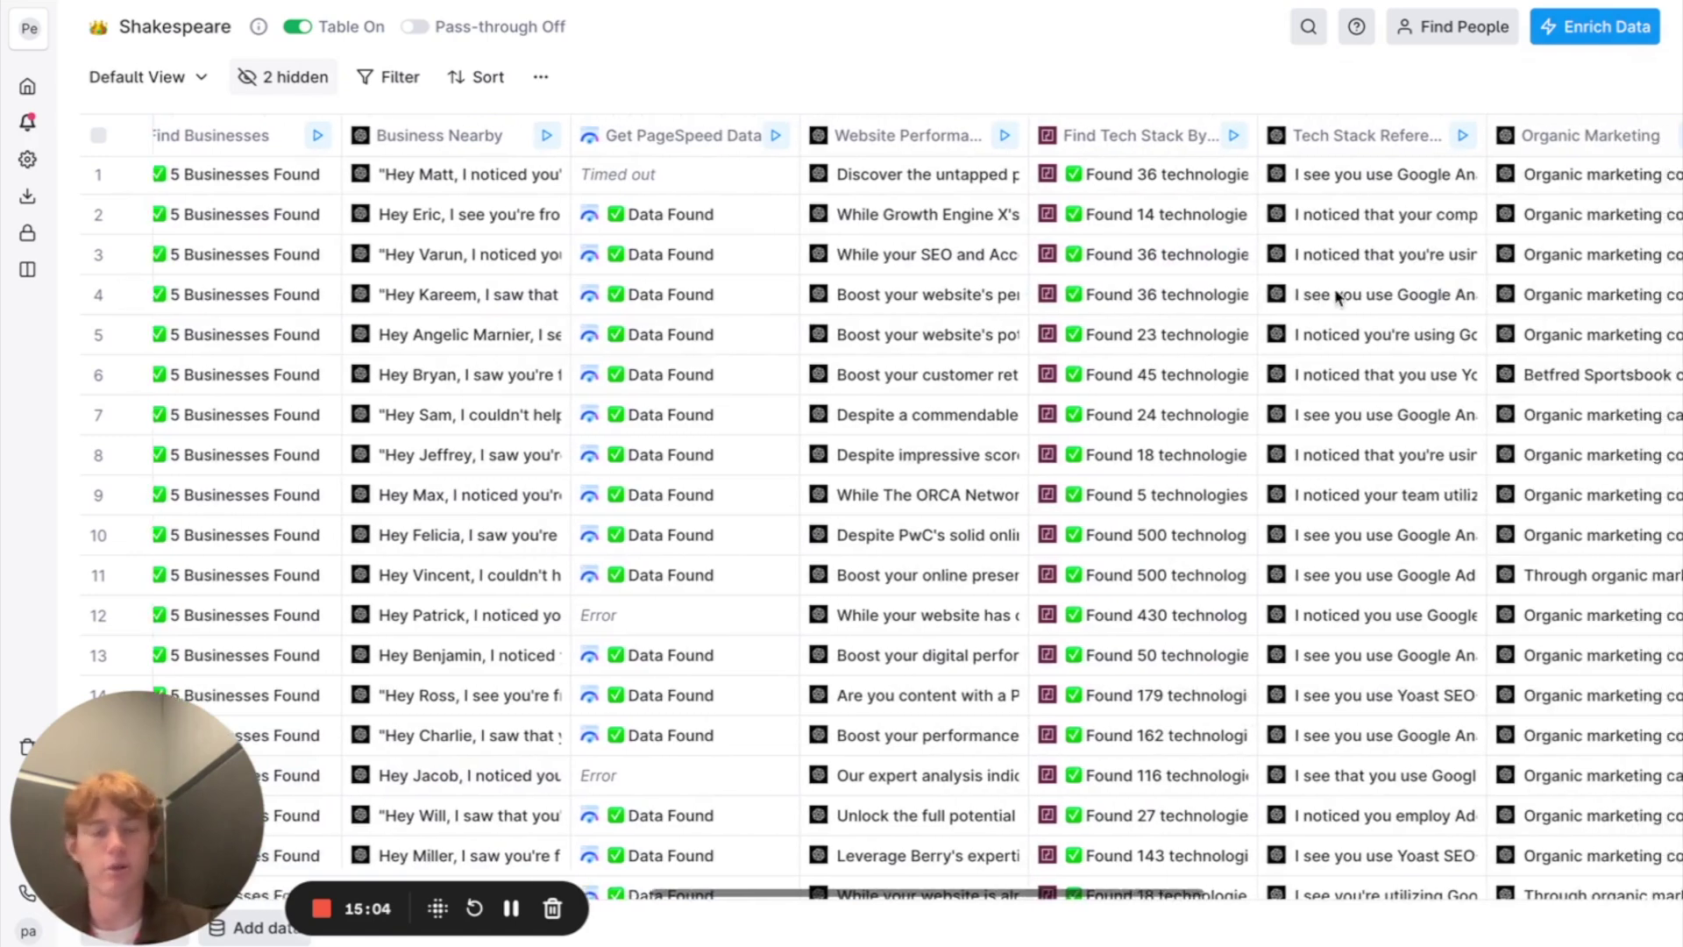
{"action": "scroll", "coordinate": [1338, 298], "scroll_direction": "left", "scroll_amount": 2}
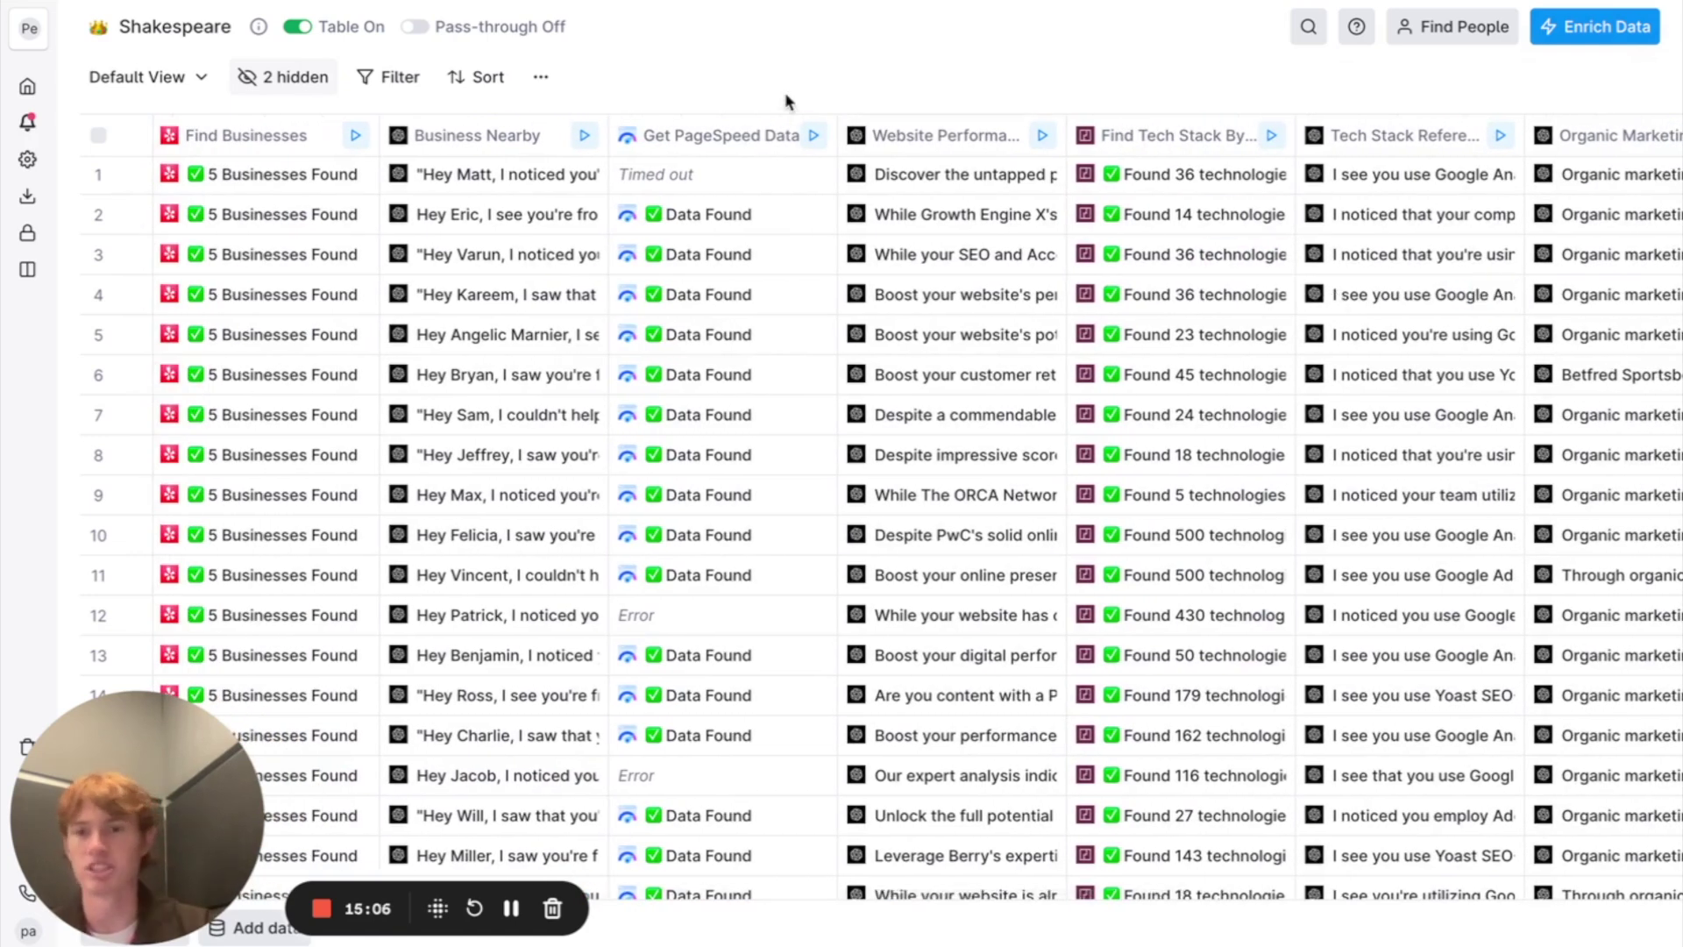
{"action": "left_click", "coordinate": [556, 173]}
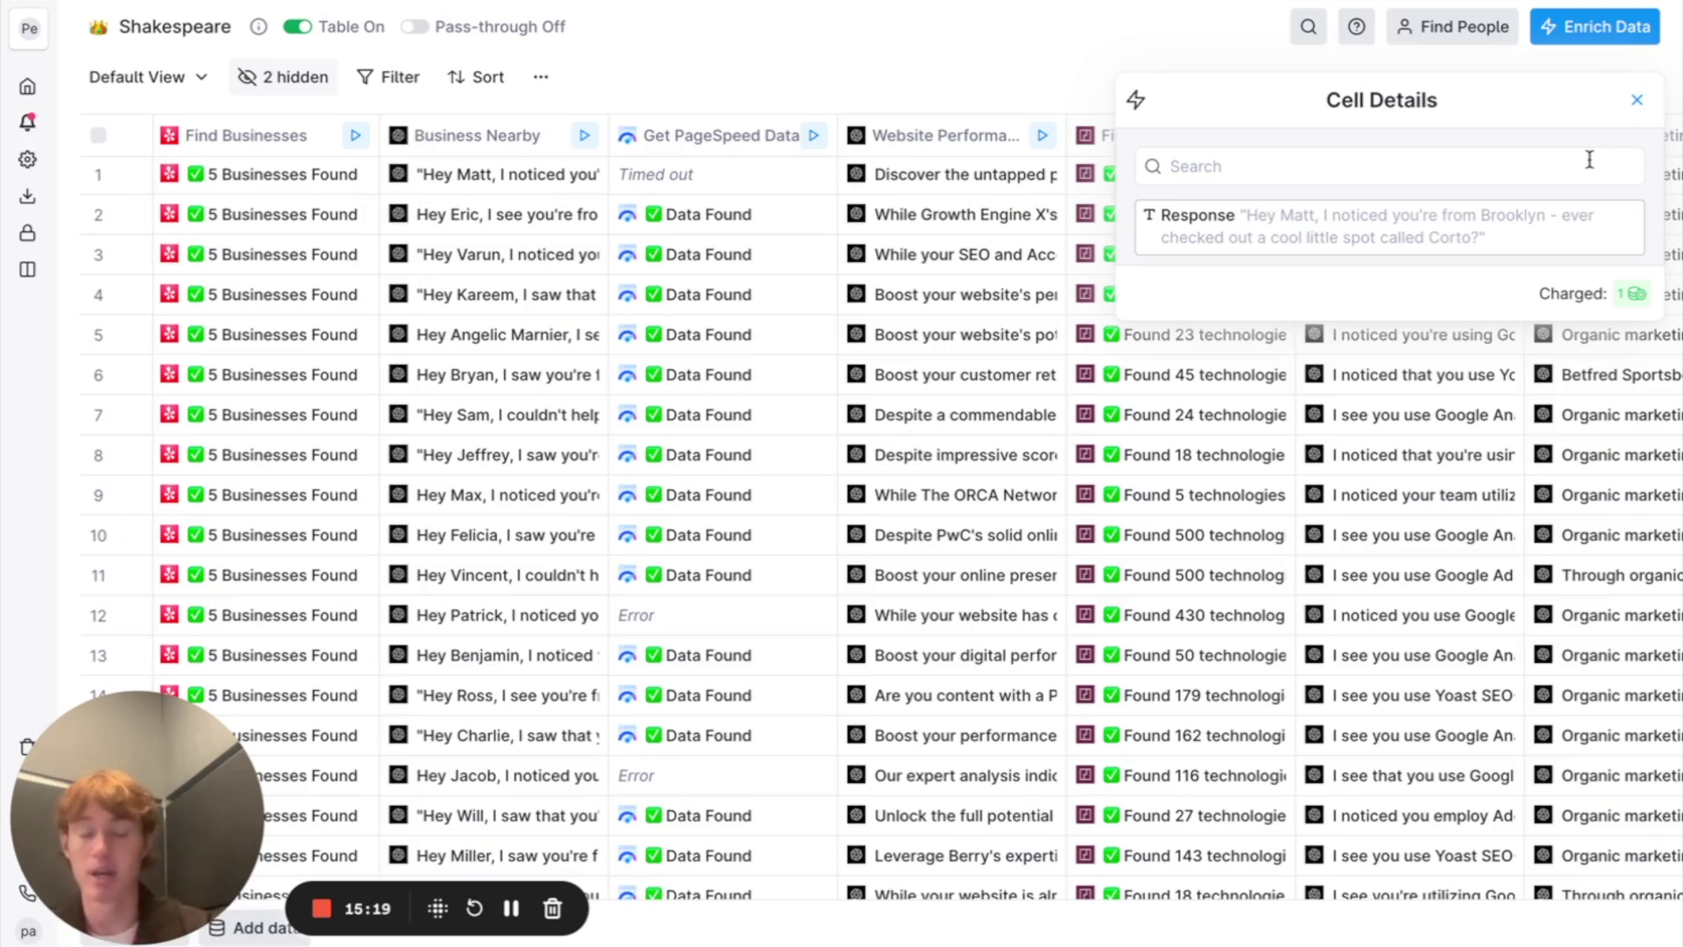
{"action": "left_click", "coordinate": [1636, 101]}
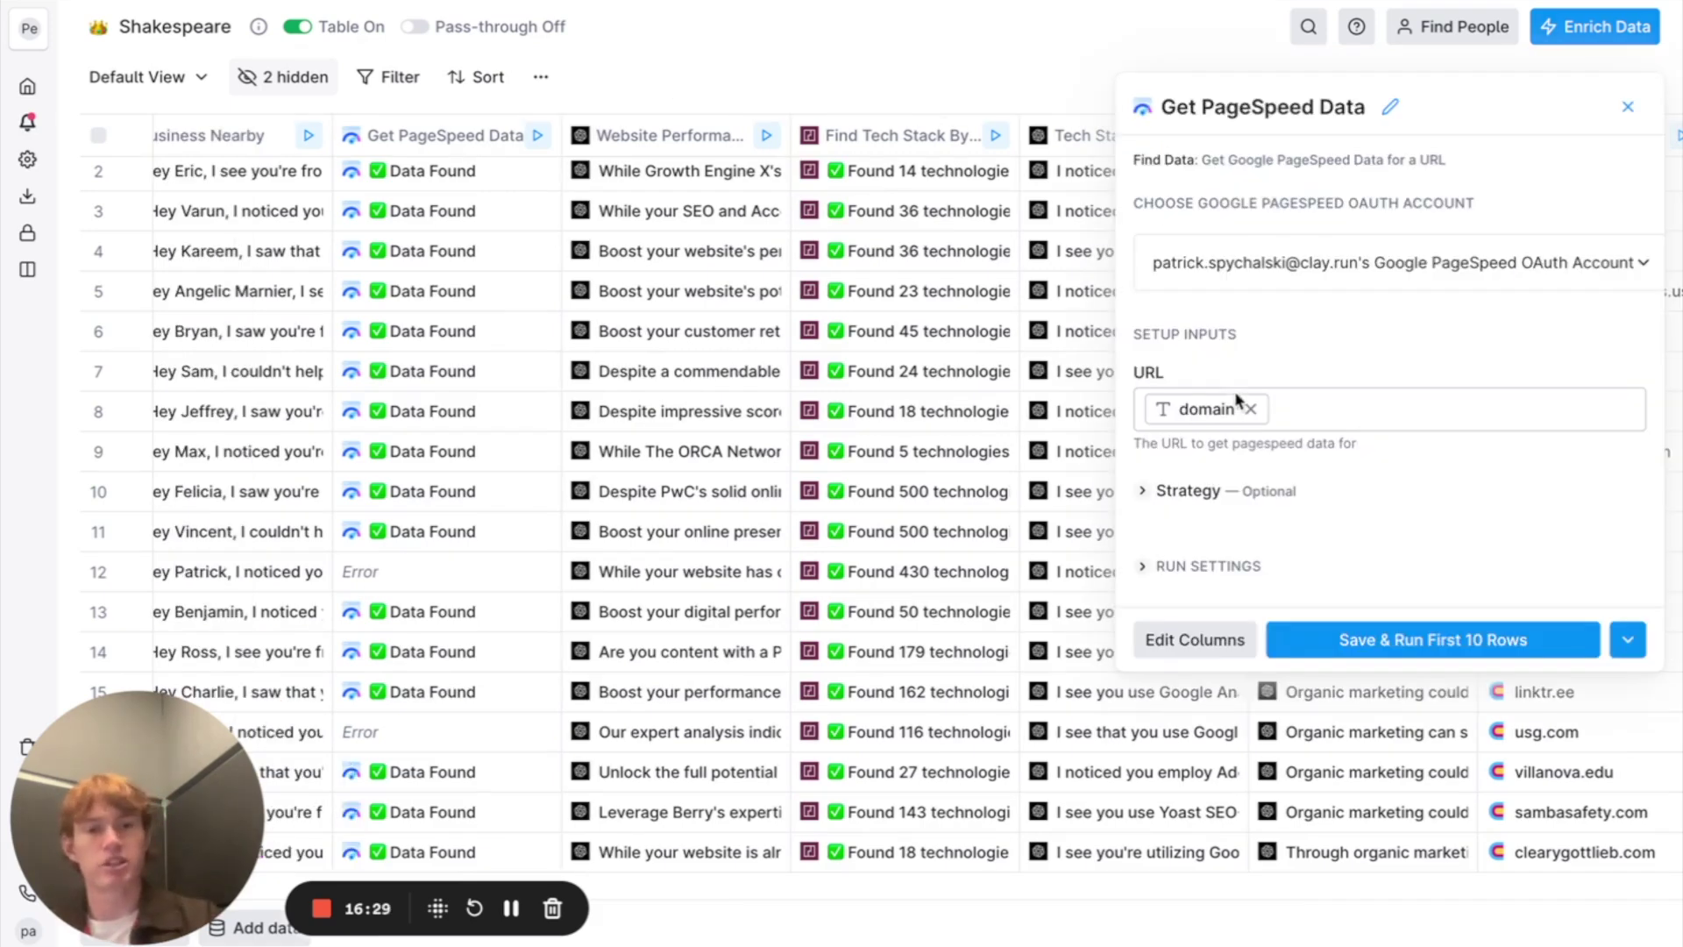
Close the Get PageSpeed Data settings and open row 2's PageSpeed cell details
{"action": "left_click", "coordinate": [1628, 106]}
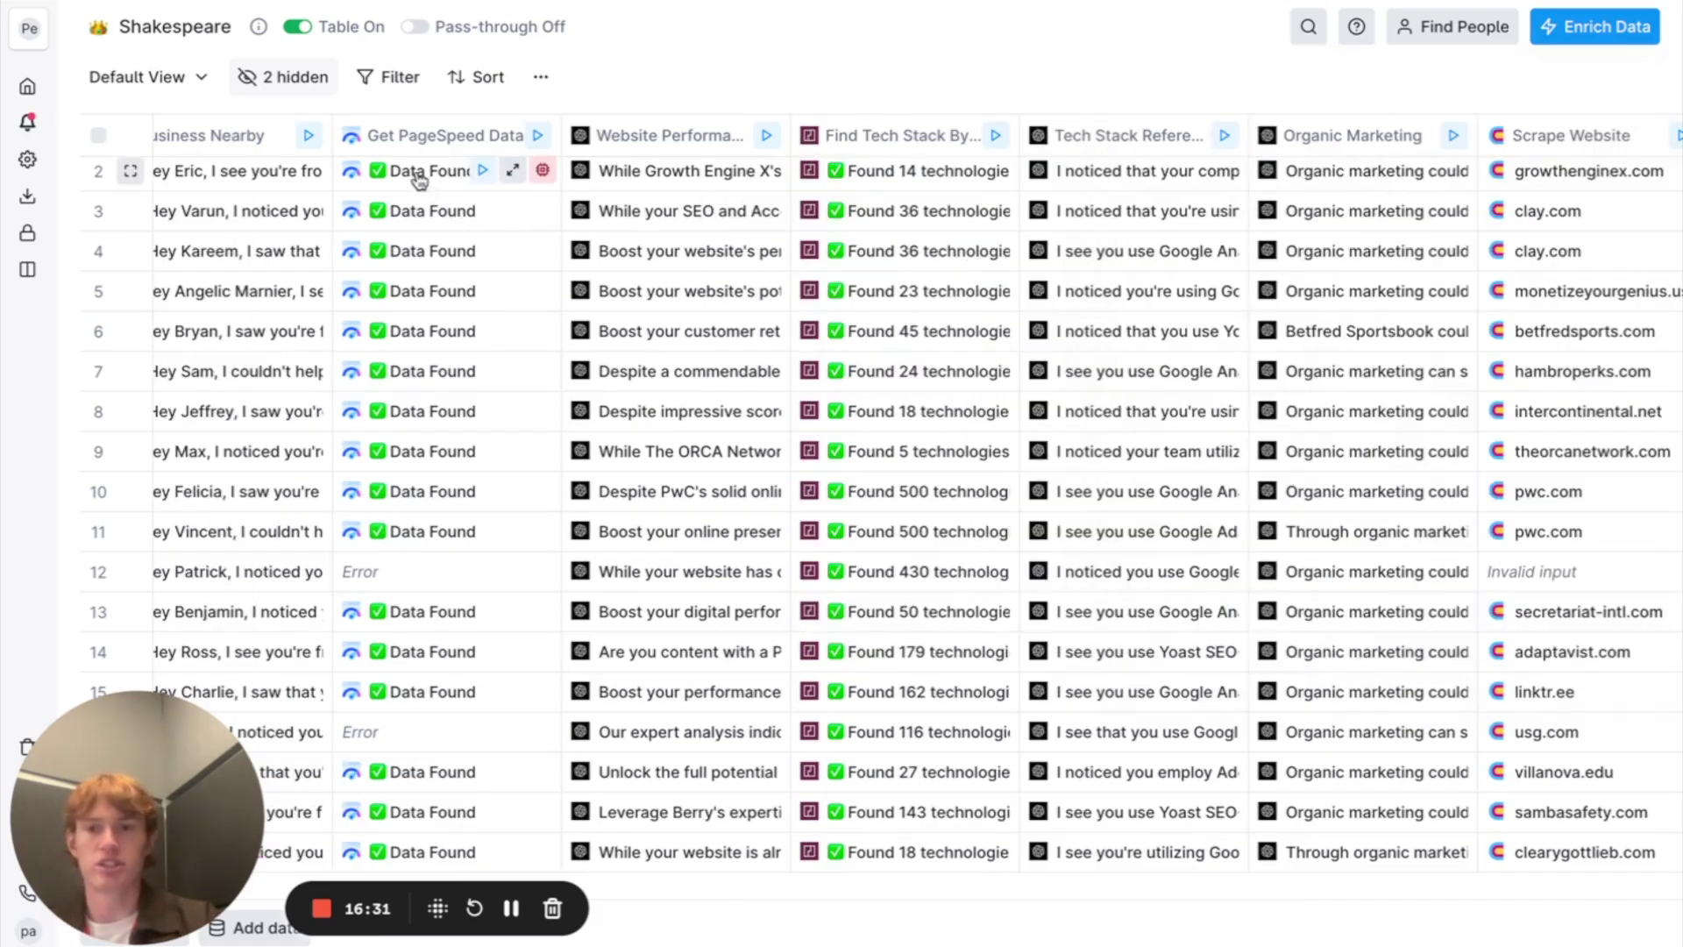
{"action": "left_click", "coordinate": [445, 172]}
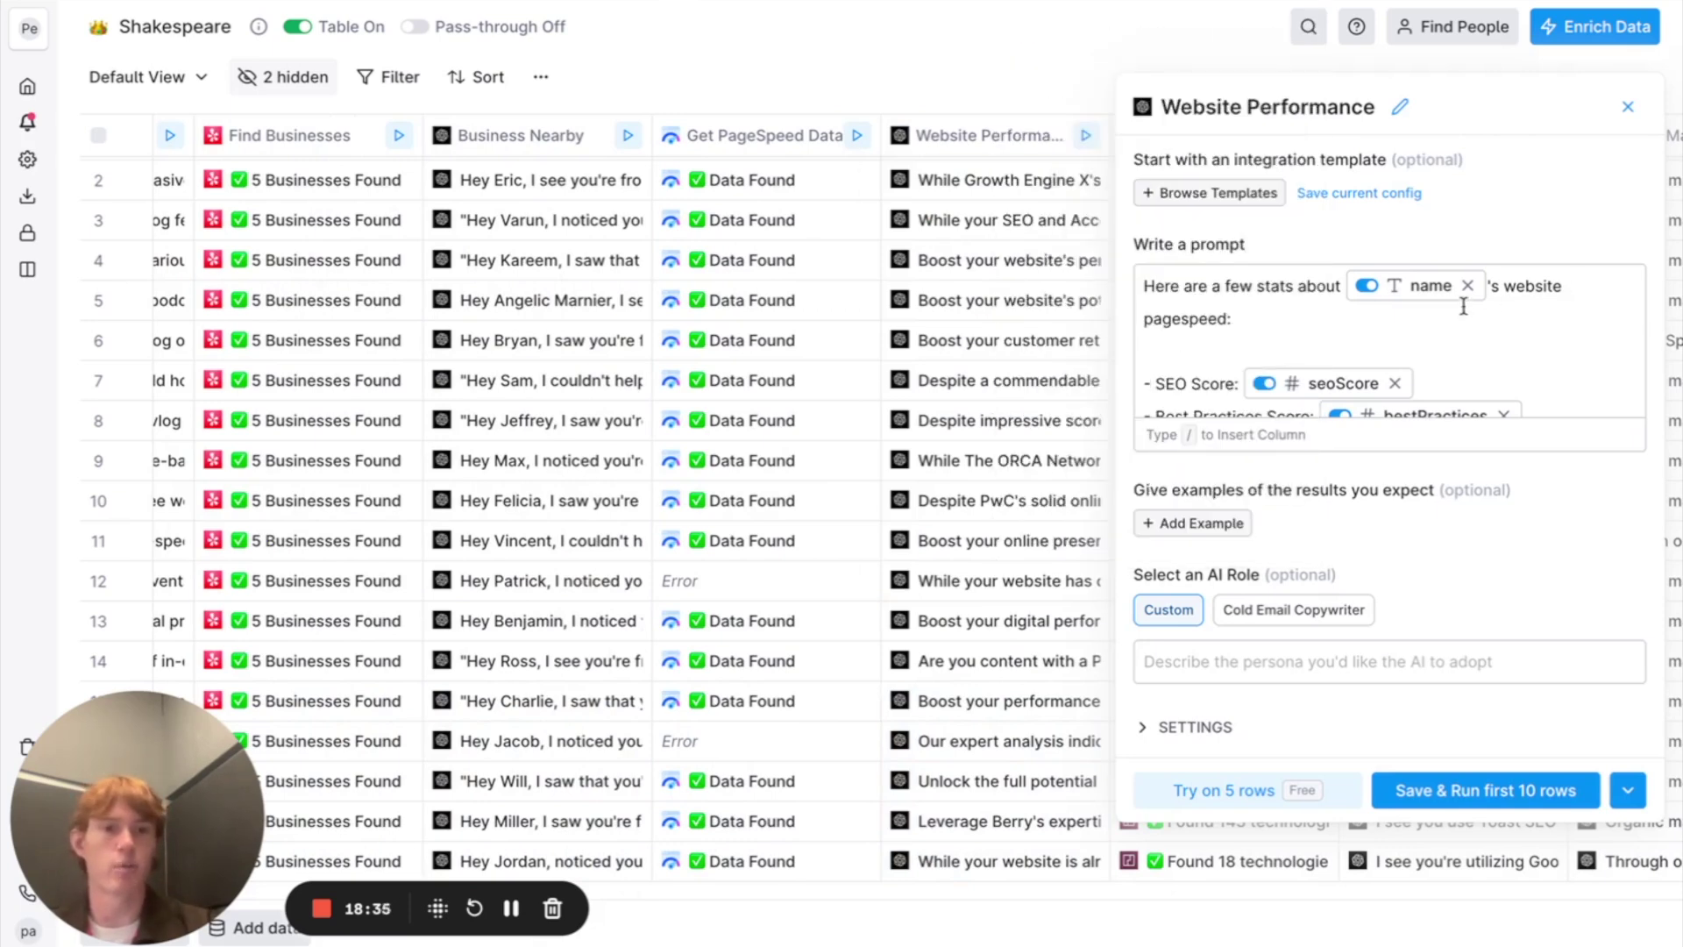
{"action": "scroll", "coordinate": [1258, 320], "scroll_direction": "down", "scroll_amount": 1}
{"action": "scroll", "coordinate": [1236, 329], "scroll_direction": "down", "scroll_amount": 2}
{"action": "scroll", "coordinate": [1223, 335], "scroll_direction": "down", "scroll_amount": 4}
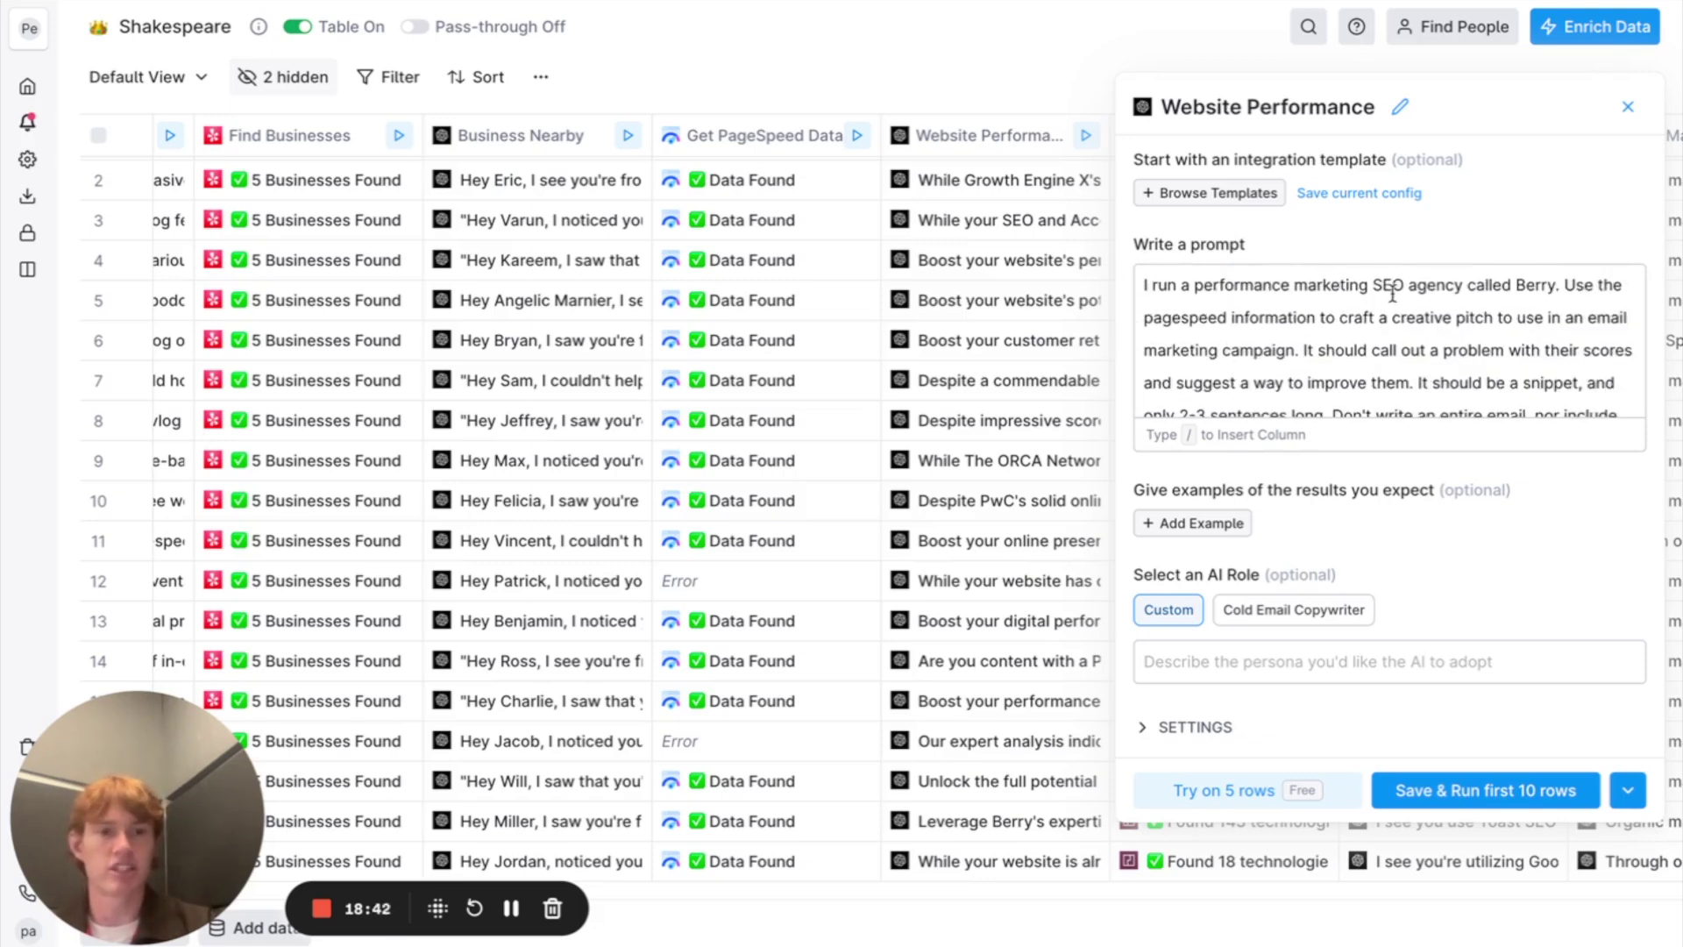
{"action": "scroll", "coordinate": [1551, 296], "scroll_direction": "down", "scroll_amount": 1}
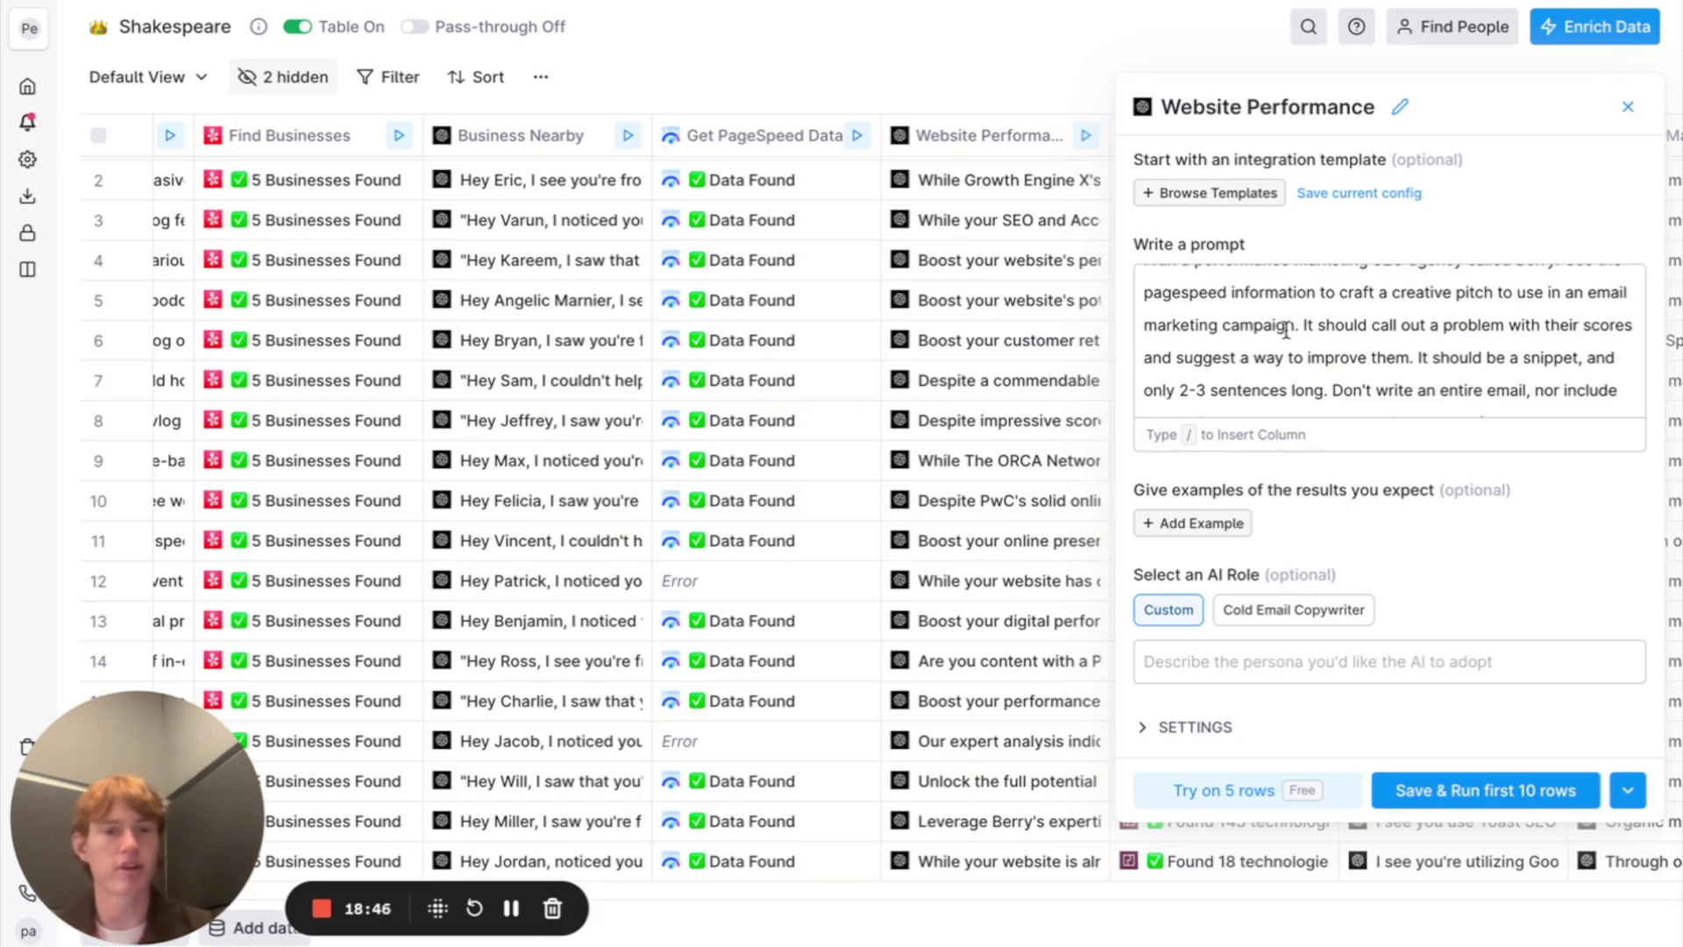
{"action": "scroll", "coordinate": [1459, 330], "scroll_direction": "down", "scroll_amount": 2}
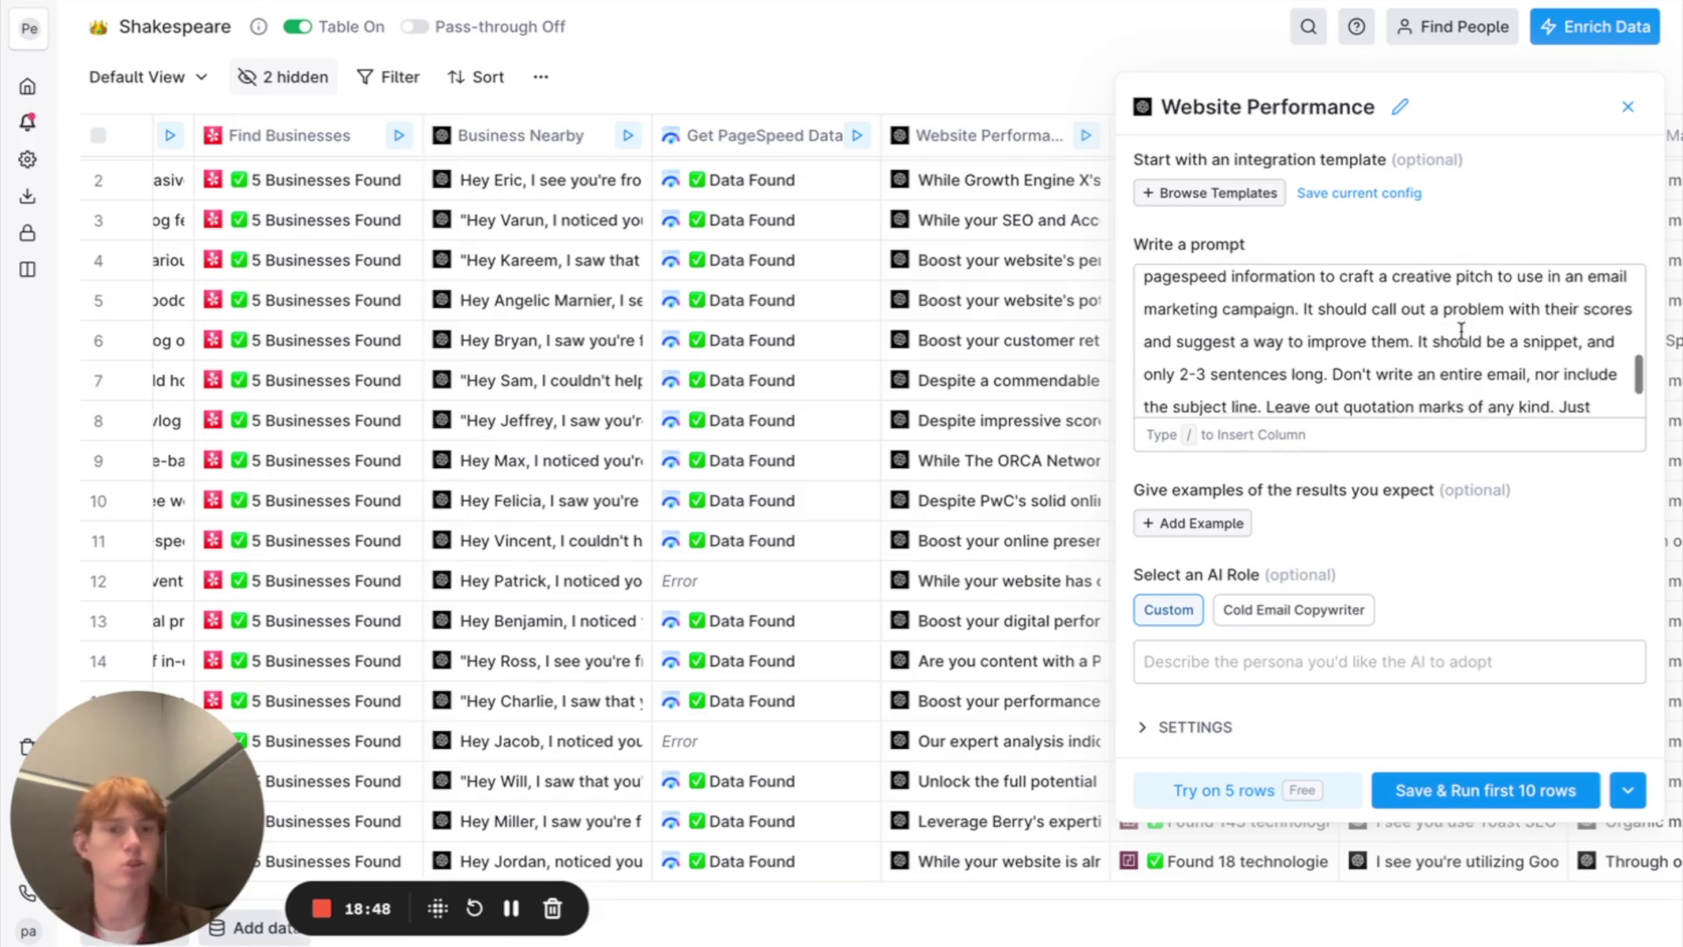
{"action": "scroll", "coordinate": [1350, 348], "scroll_direction": "down", "scroll_amount": 1}
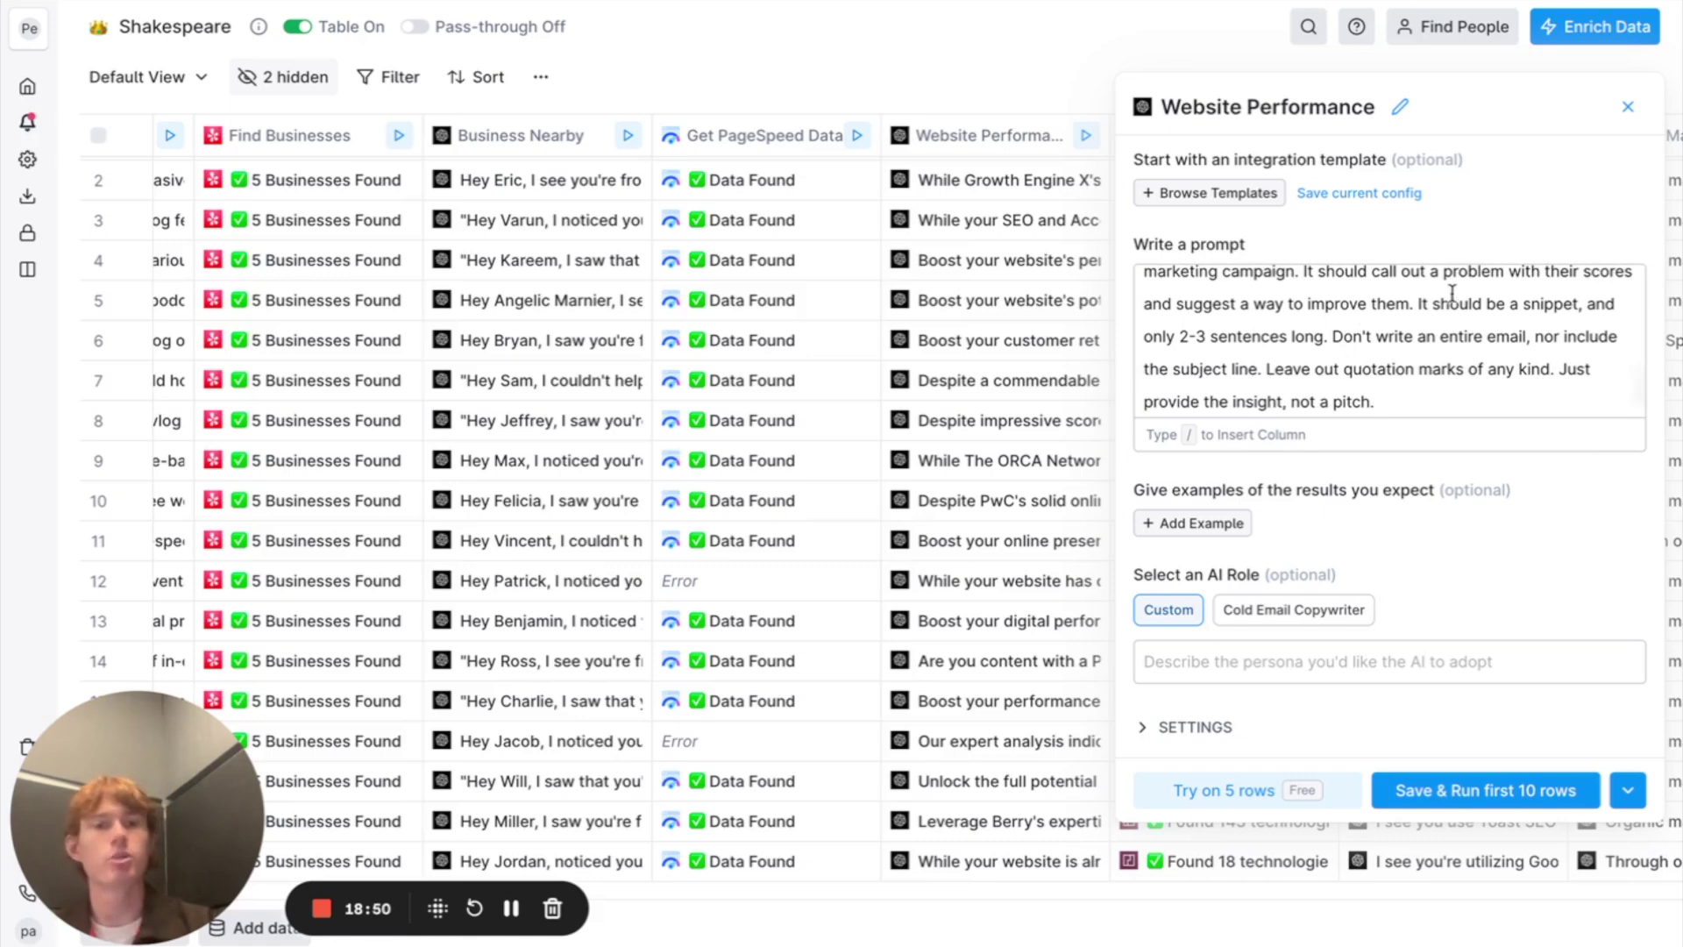
{"action": "scroll", "coordinate": [1413, 318], "scroll_direction": "down", "scroll_amount": 1}
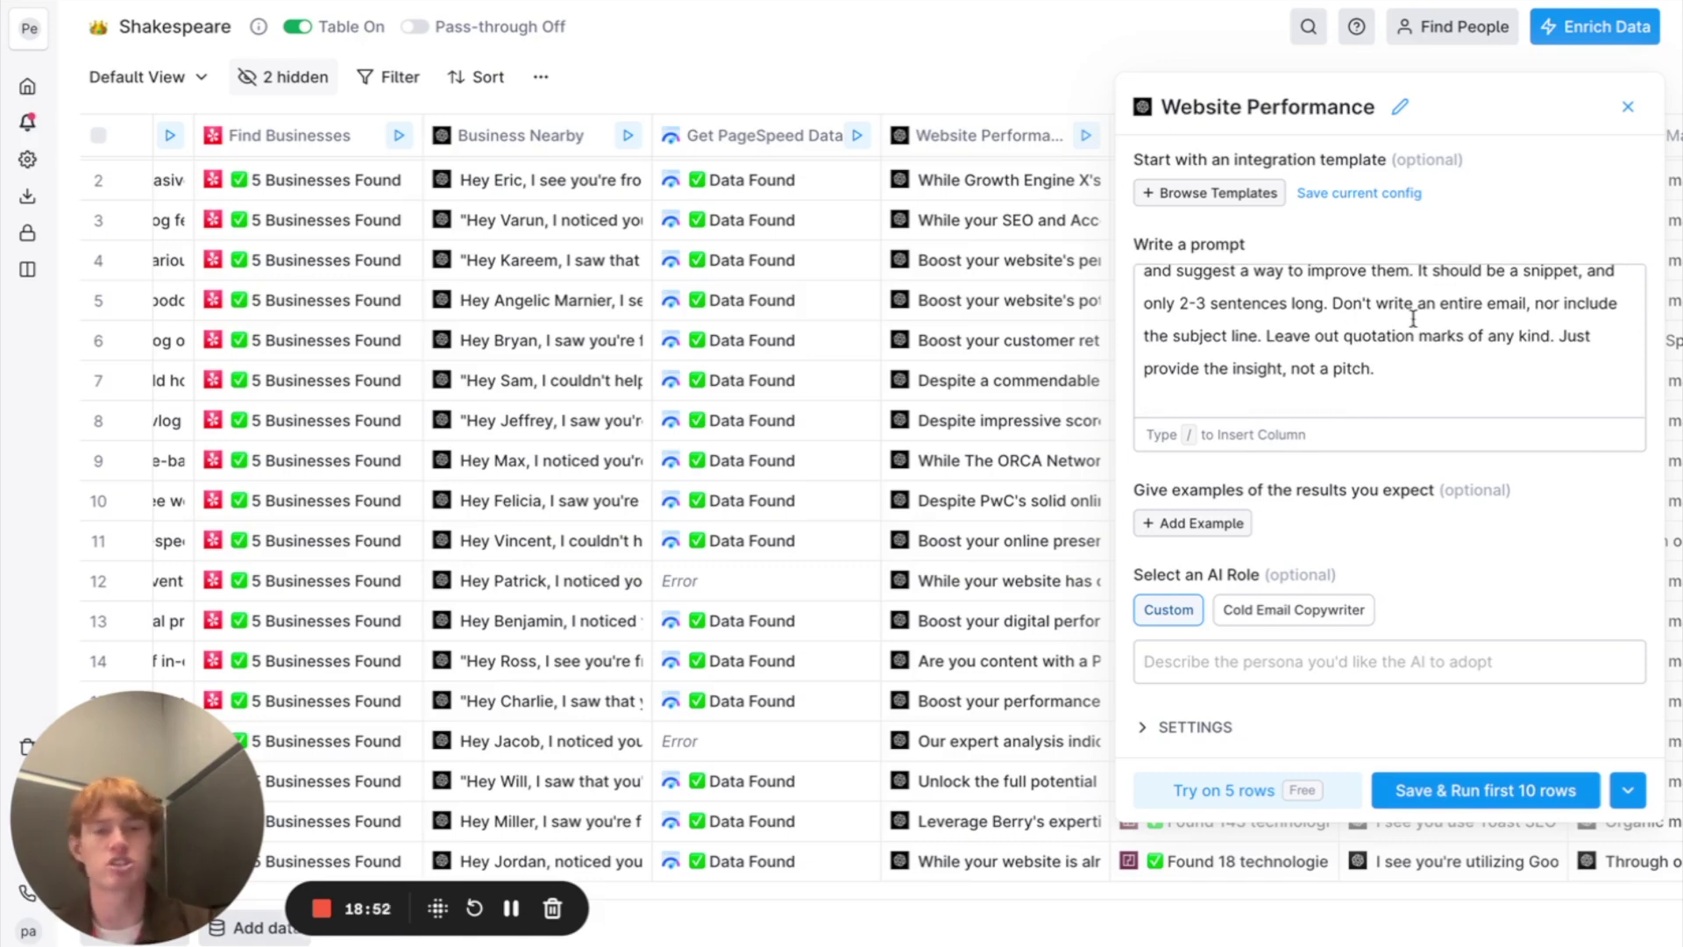
{"action": "scroll", "coordinate": [1413, 333], "scroll_direction": "up", "scroll_amount": 8}
{"action": "left_click", "coordinate": [1628, 106]}
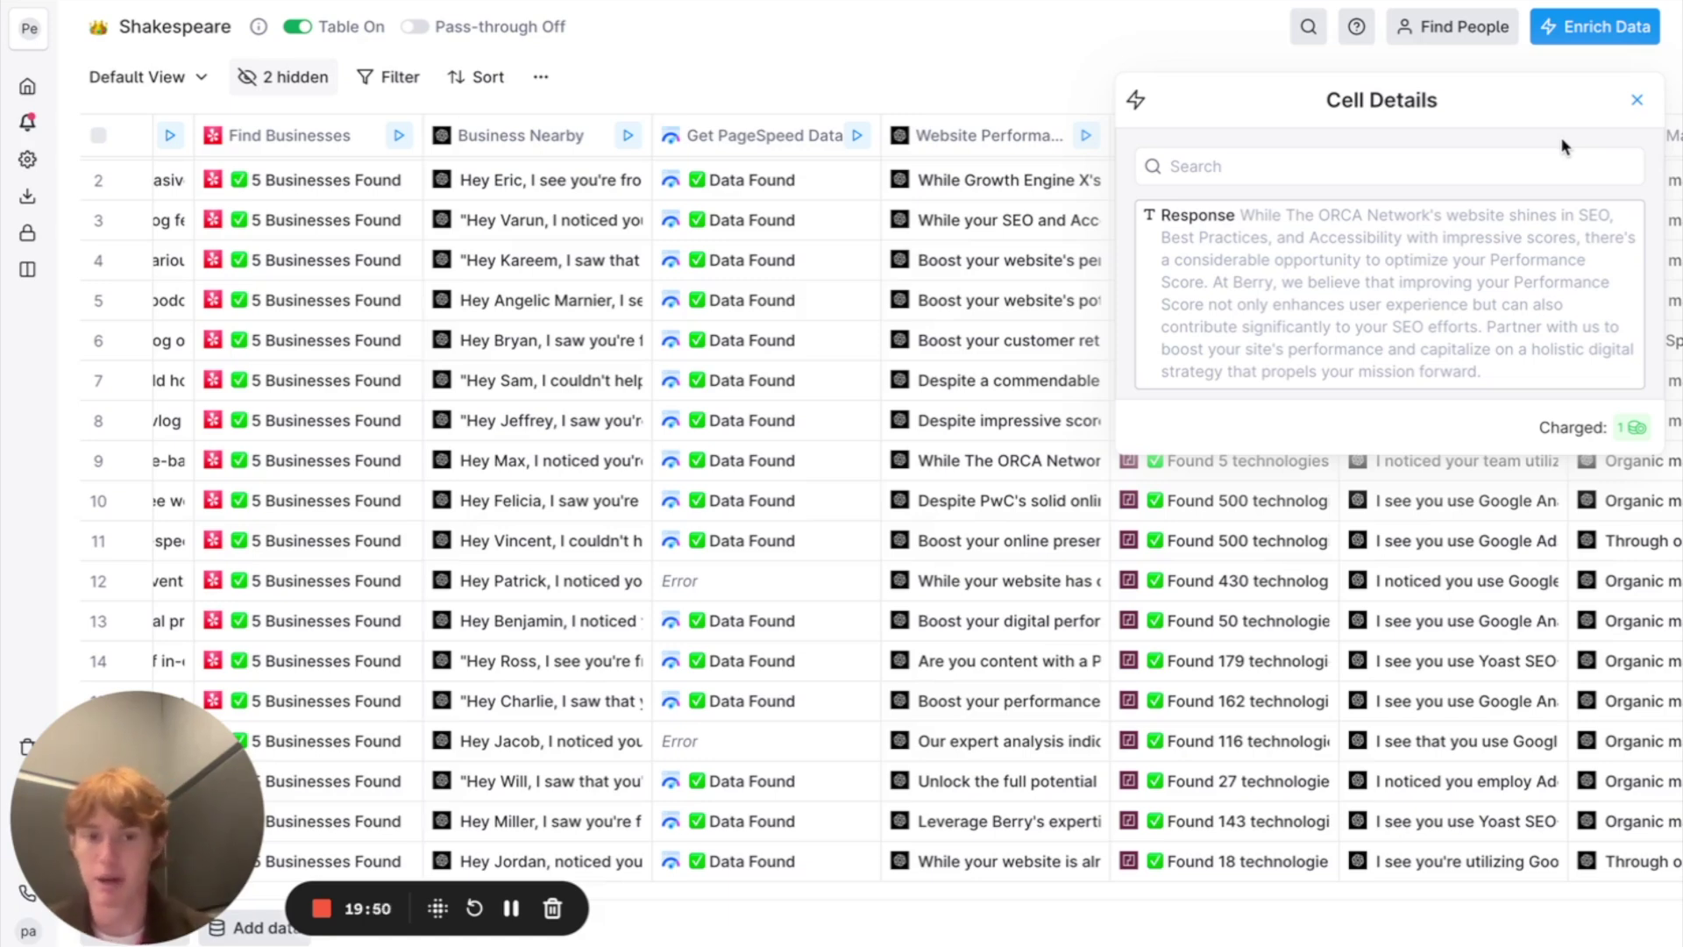
{"action": "left_click", "coordinate": [1635, 100]}
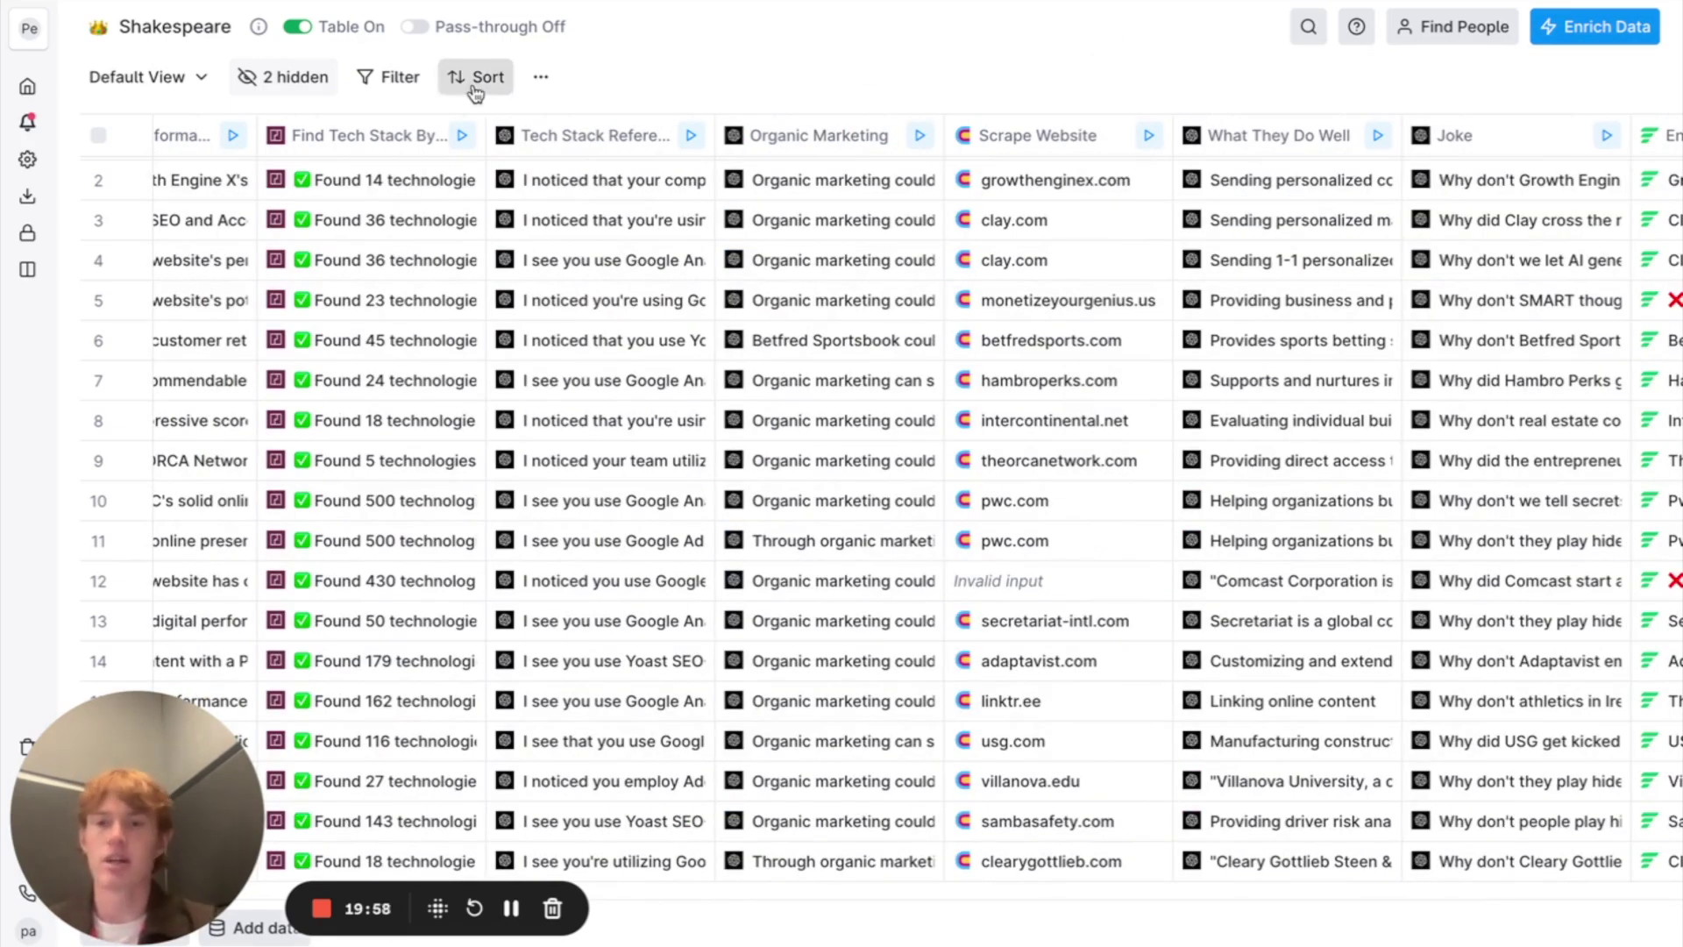
{"action": "left_click", "coordinate": [347, 142]}
{"action": "left_click", "coordinate": [960, 228]}
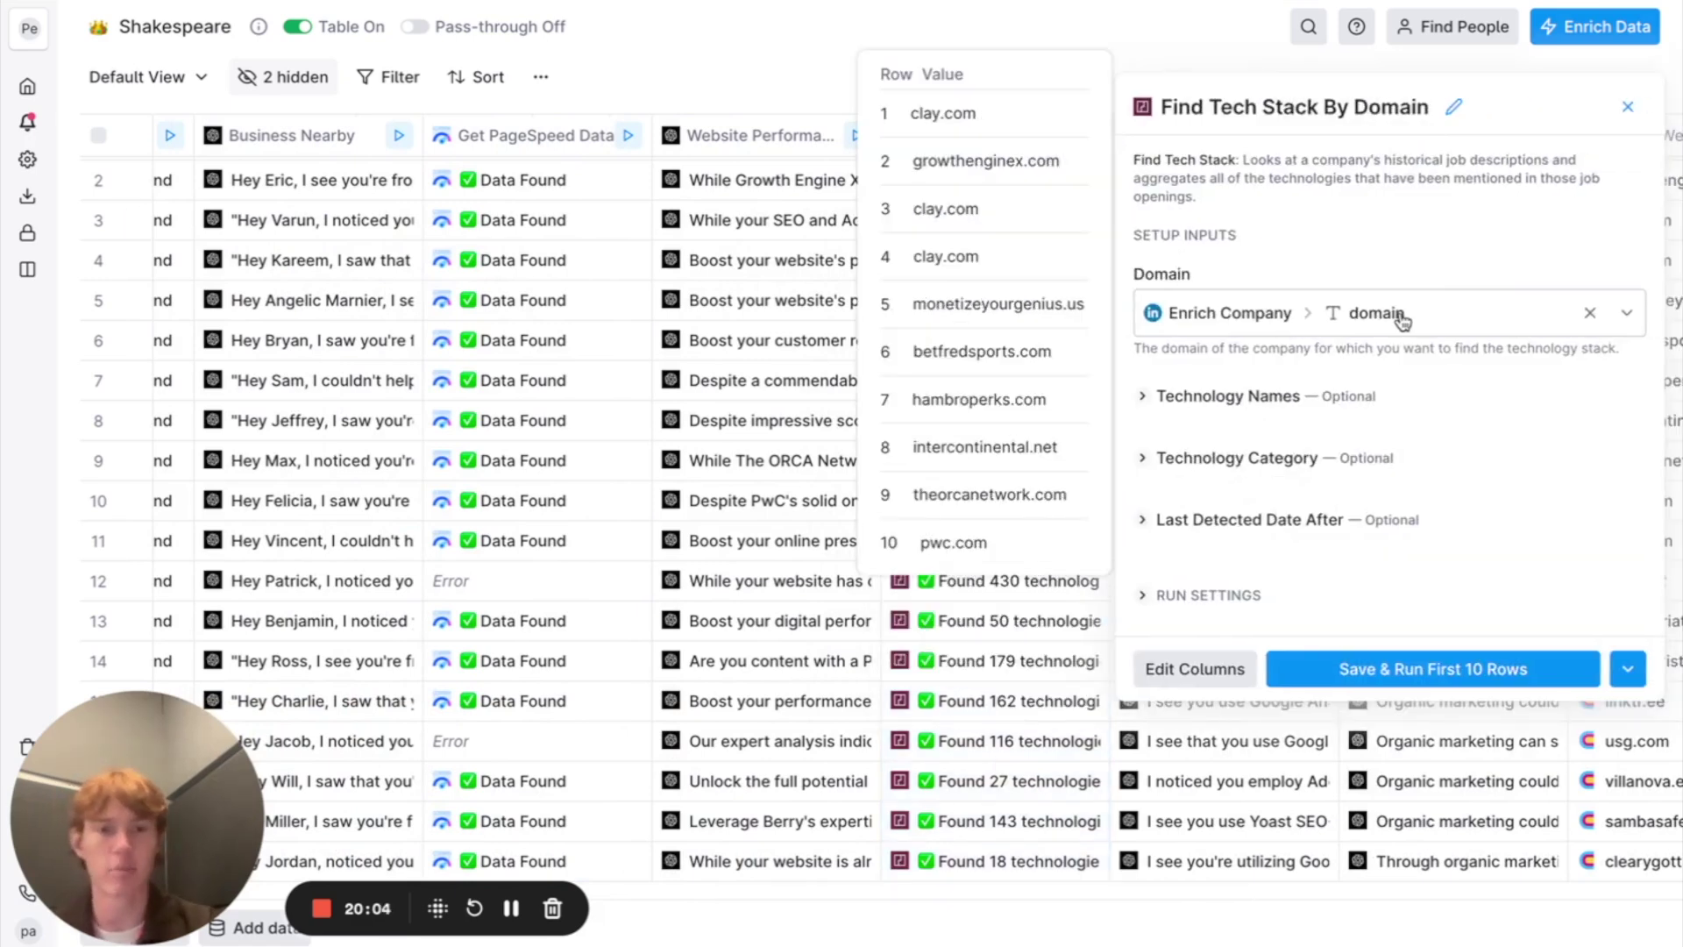
{"action": "left_click", "coordinate": [1628, 106]}
{"action": "scroll", "coordinate": [1171, 307], "scroll_direction": "right", "scroll_amount": 5}
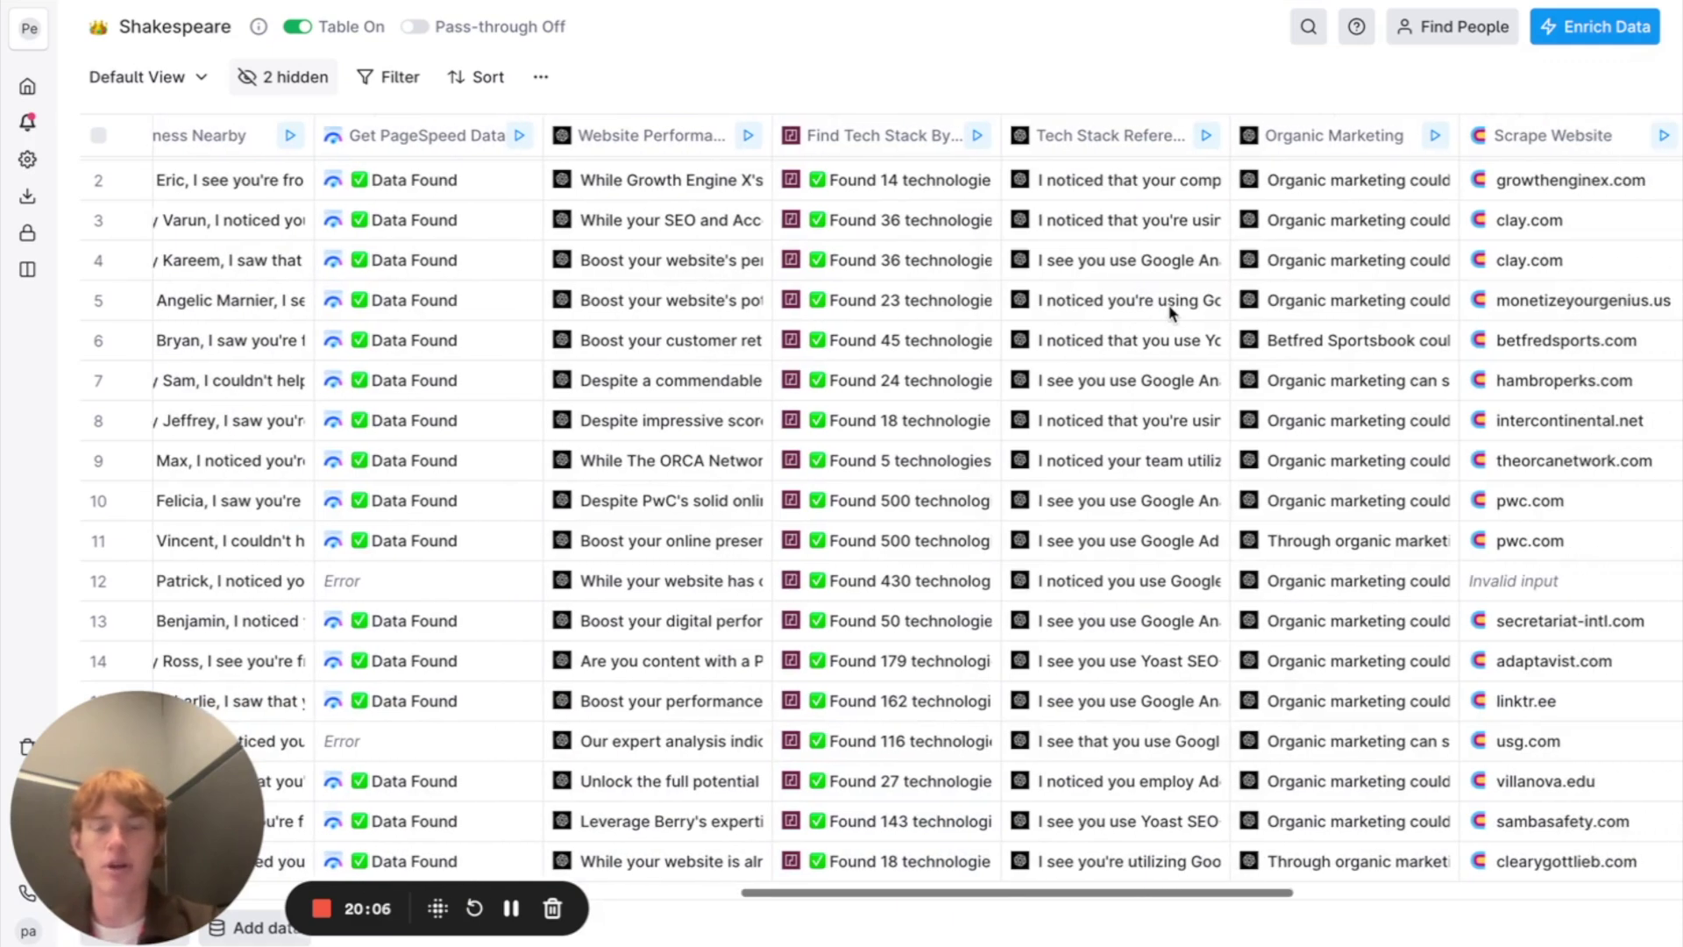
{"action": "scroll", "coordinate": [561, 380], "scroll_direction": "right", "scroll_amount": 1}
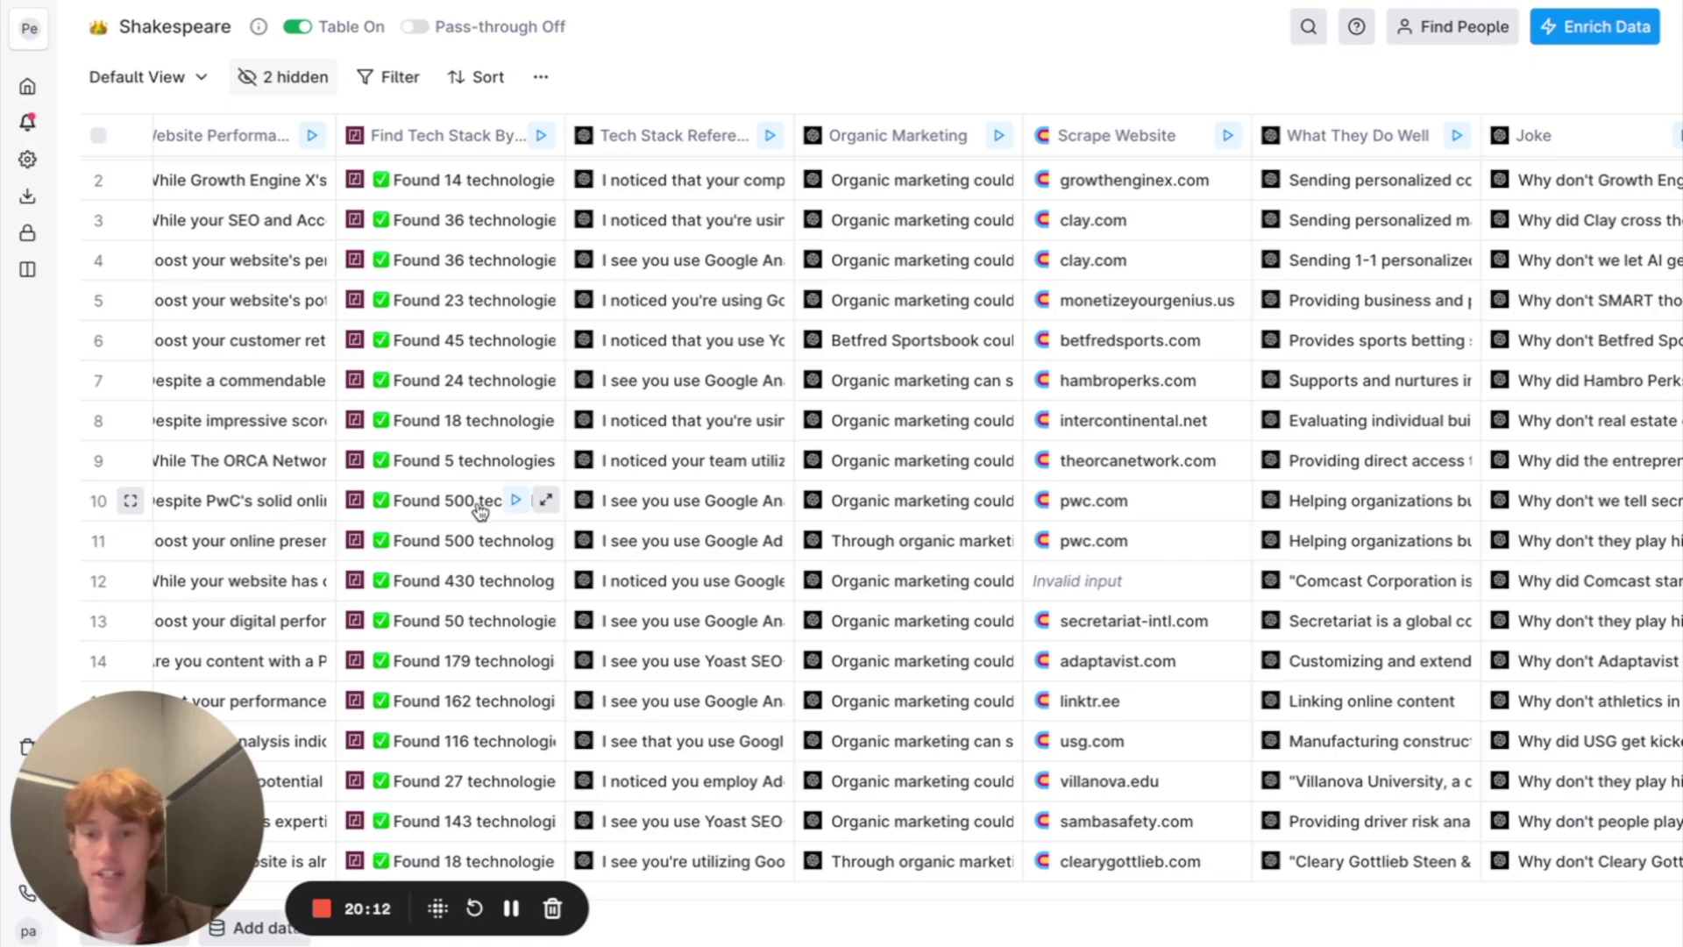
{"action": "left_click", "coordinate": [545, 340]}
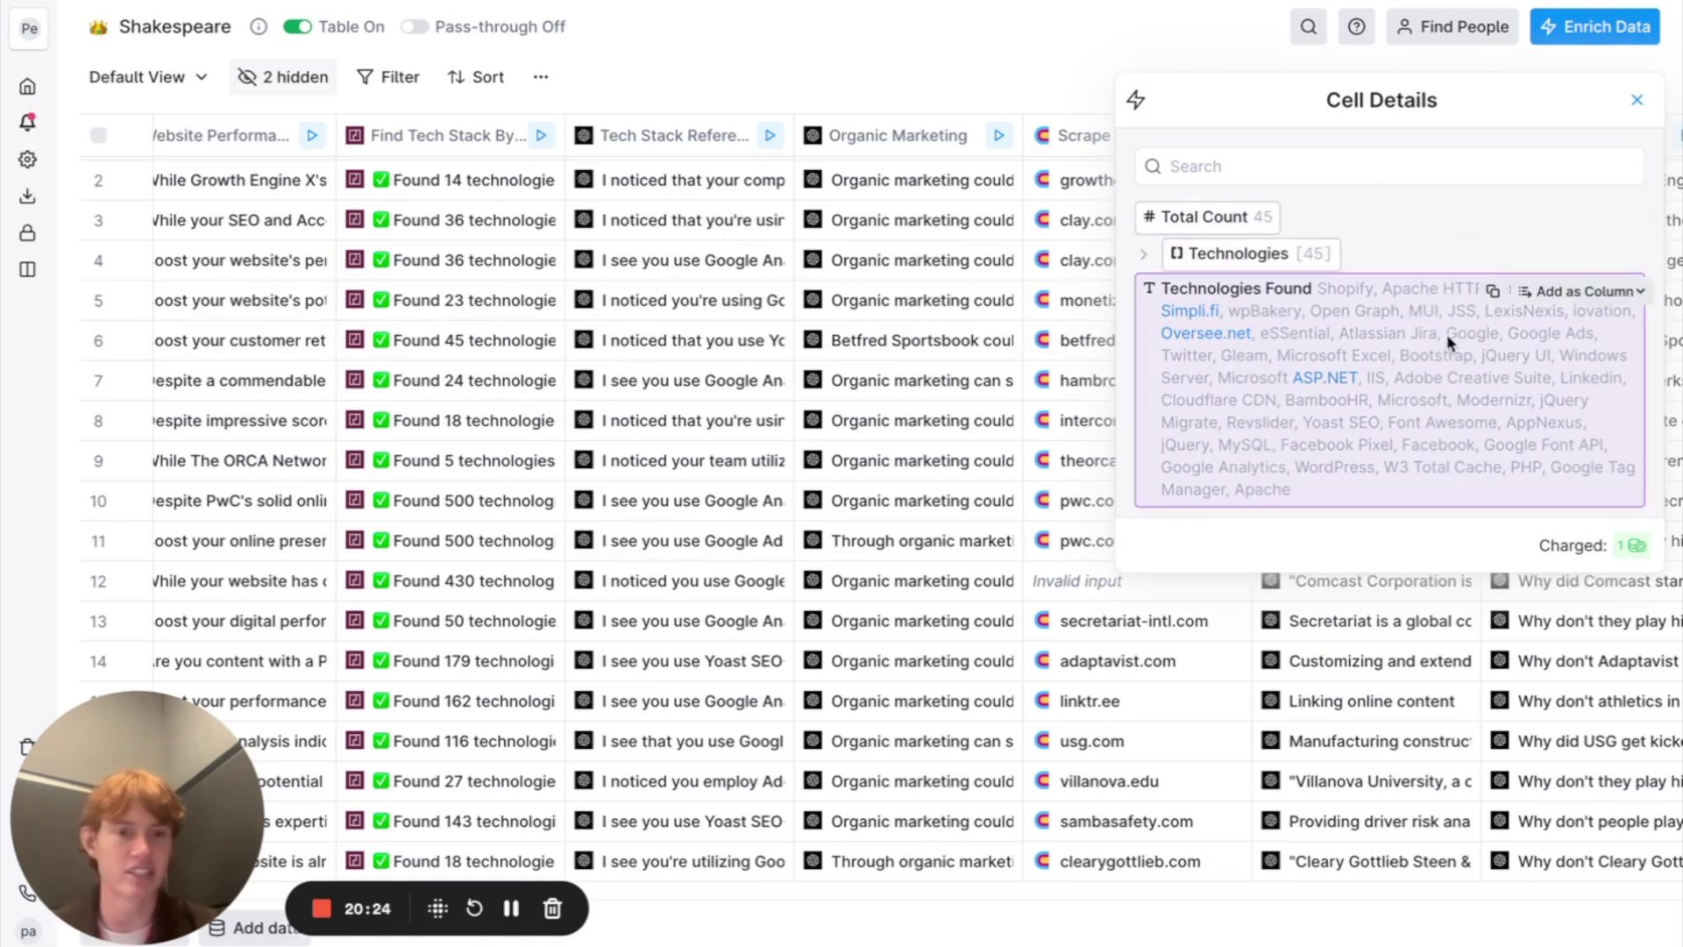
{"action": "left_click", "coordinate": [1143, 254]}
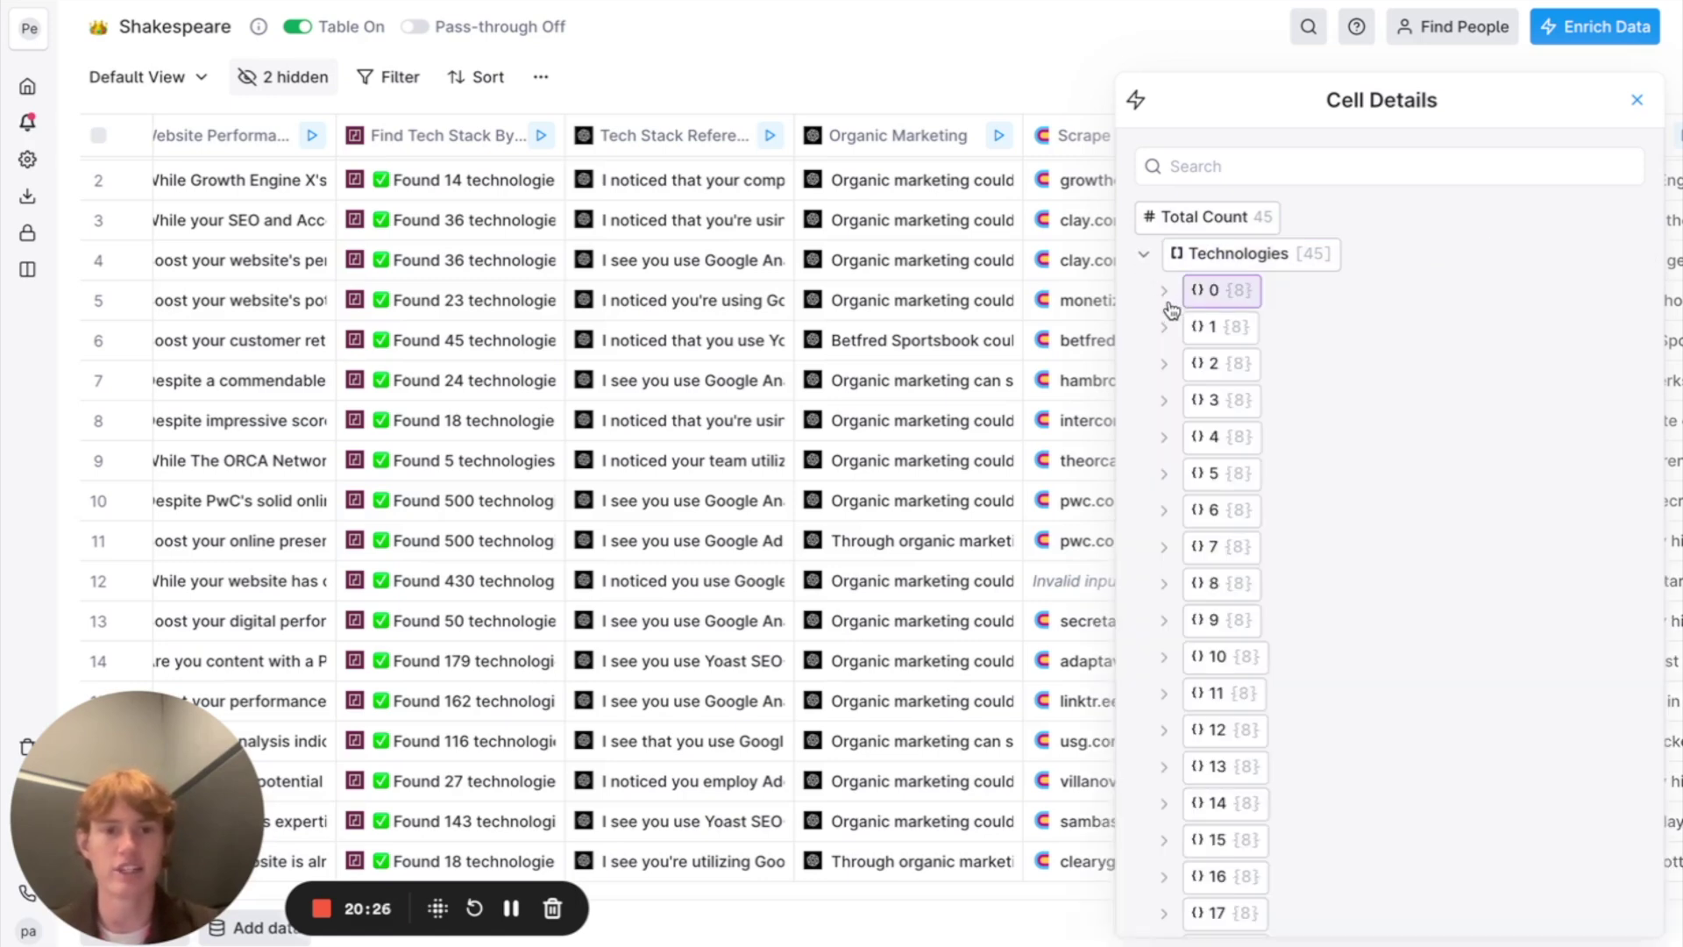
{"action": "left_click", "coordinate": [1164, 292]}
{"action": "scroll", "coordinate": [1403, 517], "scroll_direction": "down", "scroll_amount": 1}
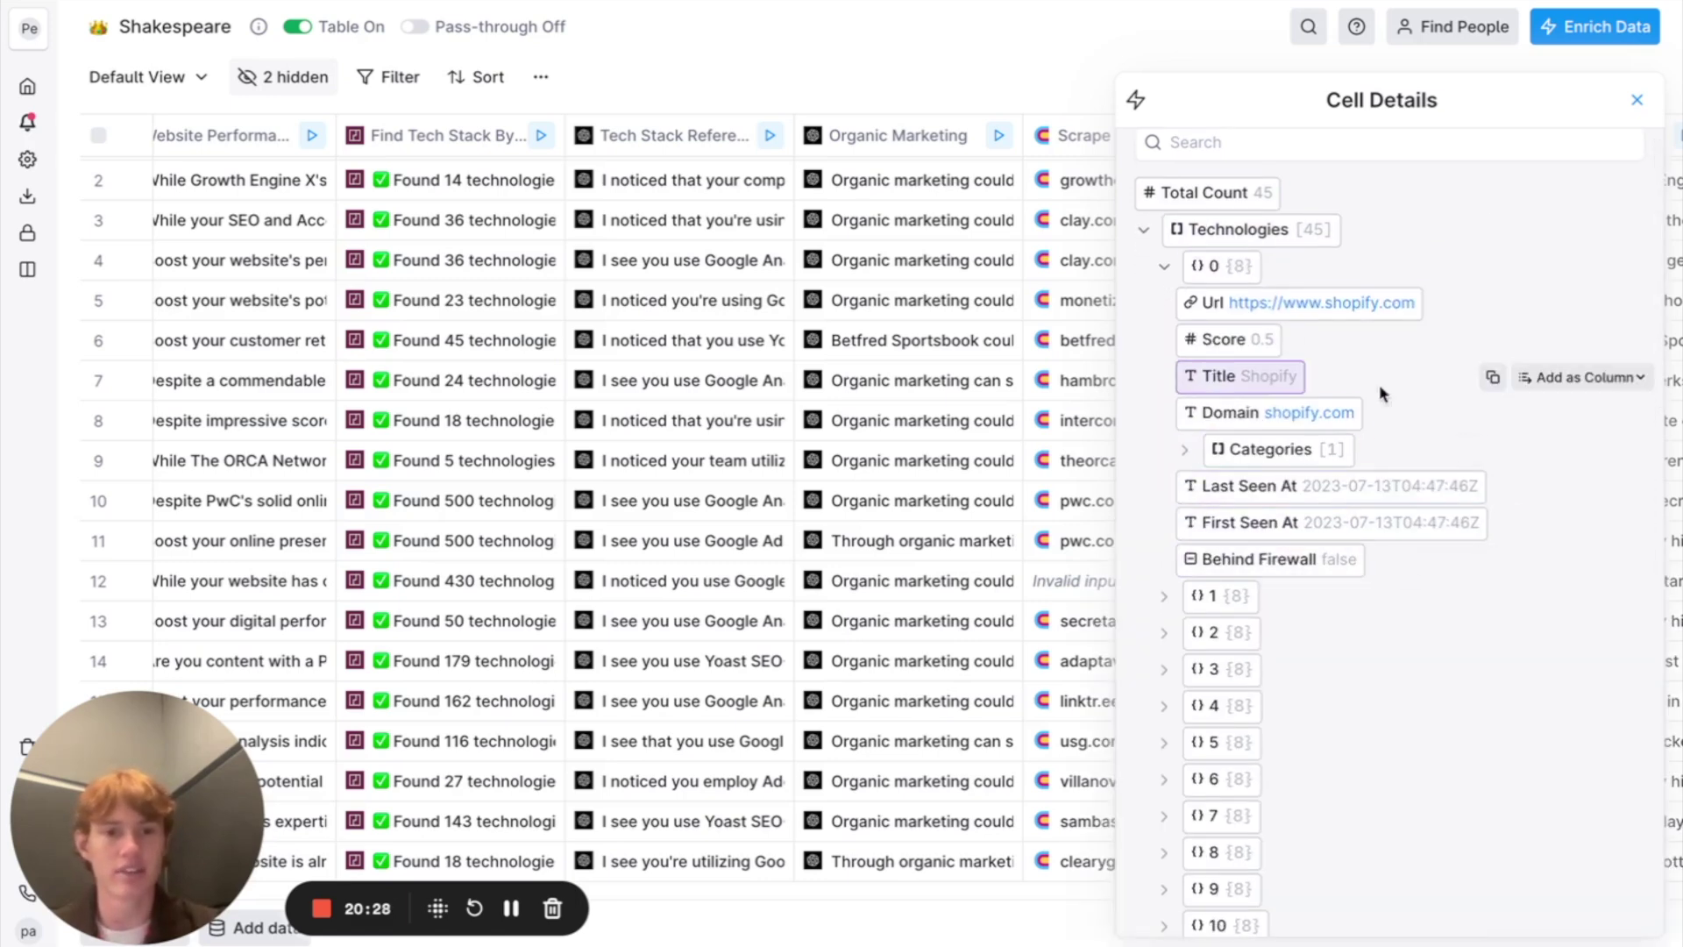
{"action": "left_click", "coordinate": [1144, 231]}
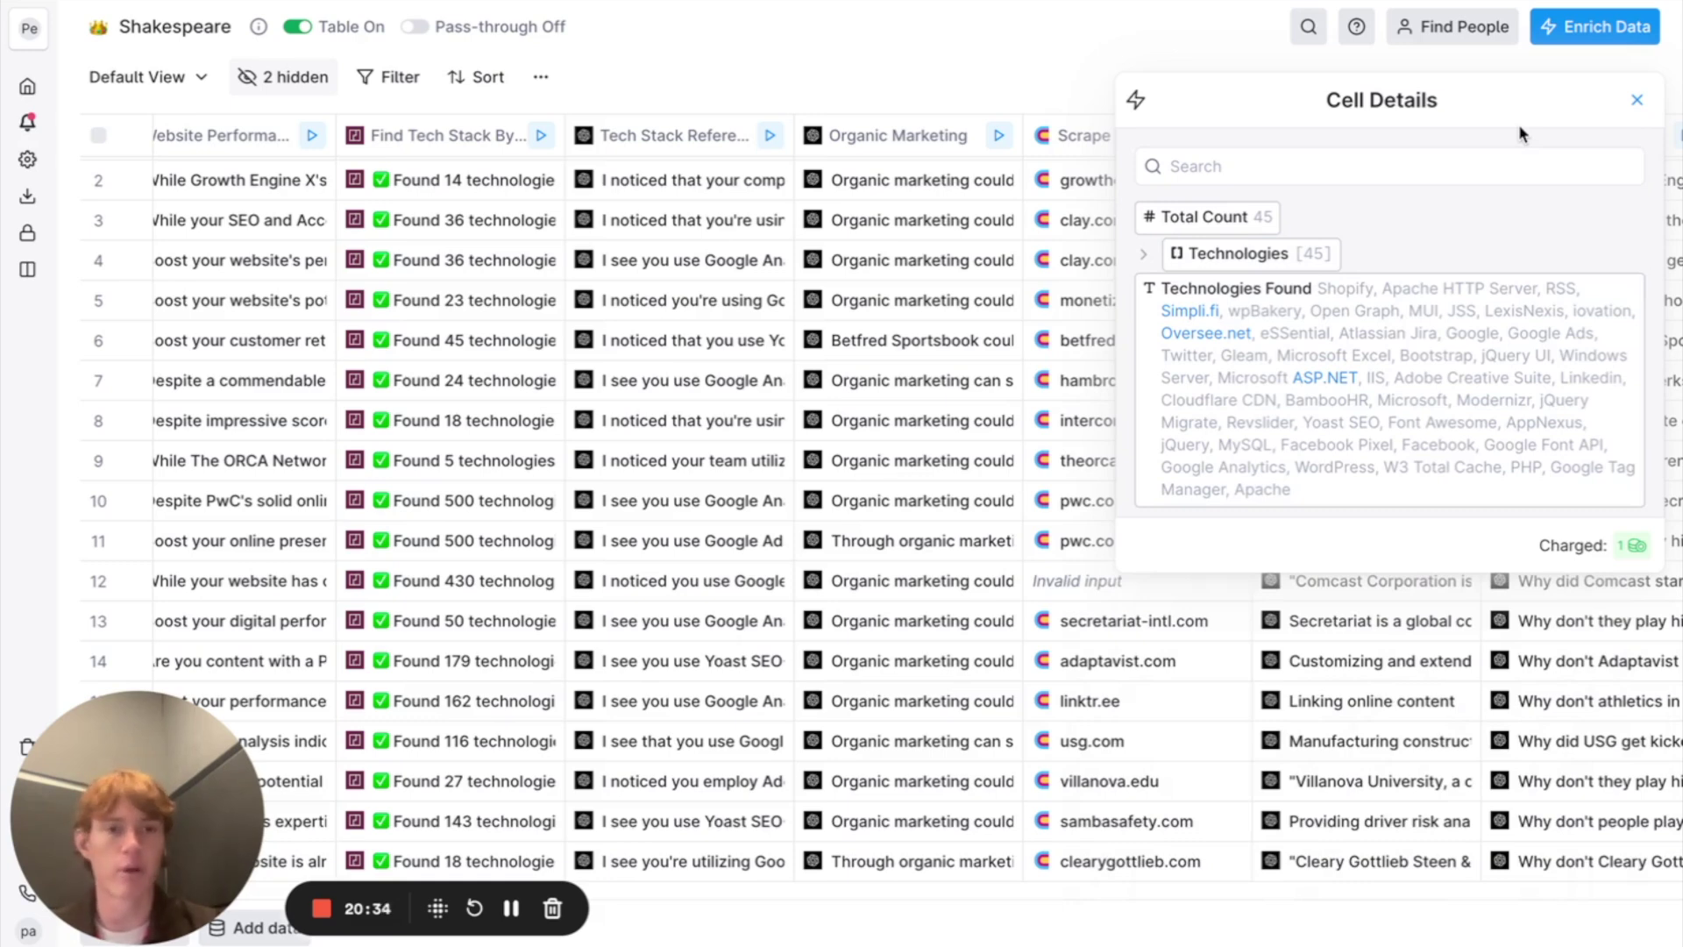
{"action": "left_click", "coordinate": [1636, 99]}
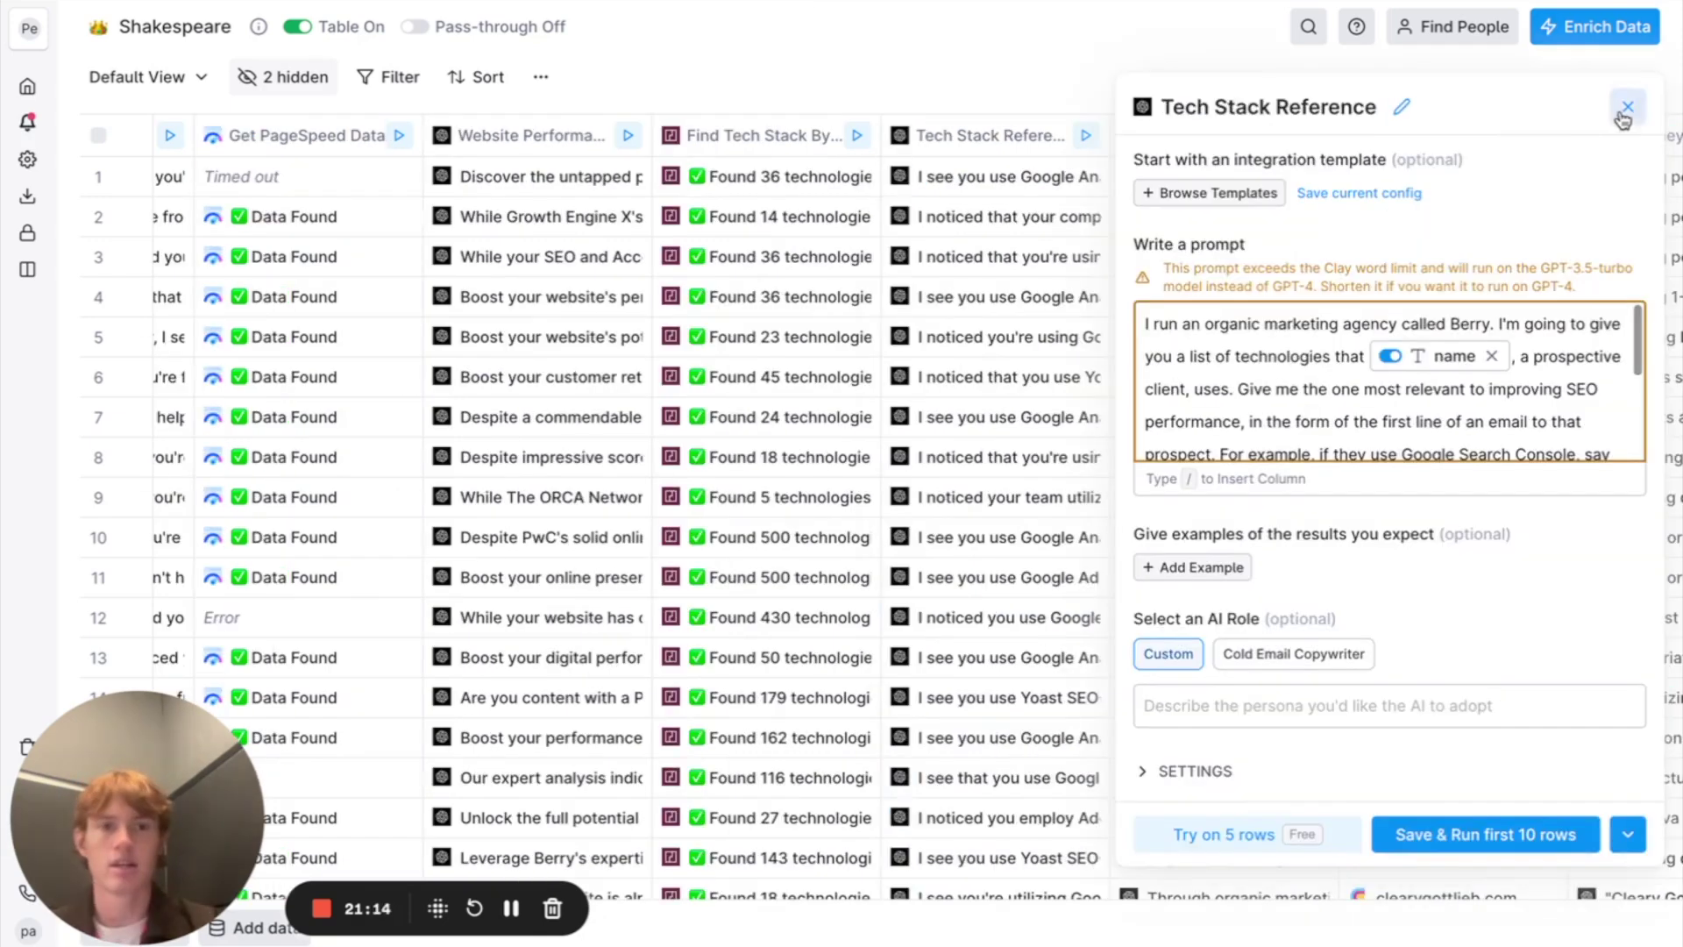
Close the open tech stack settings and open the Tech Stack Reference column settings
{"action": "left_click", "coordinate": [1044, 301]}
{"action": "scroll", "coordinate": [969, 301], "scroll_direction": "right", "scroll_amount": 5}
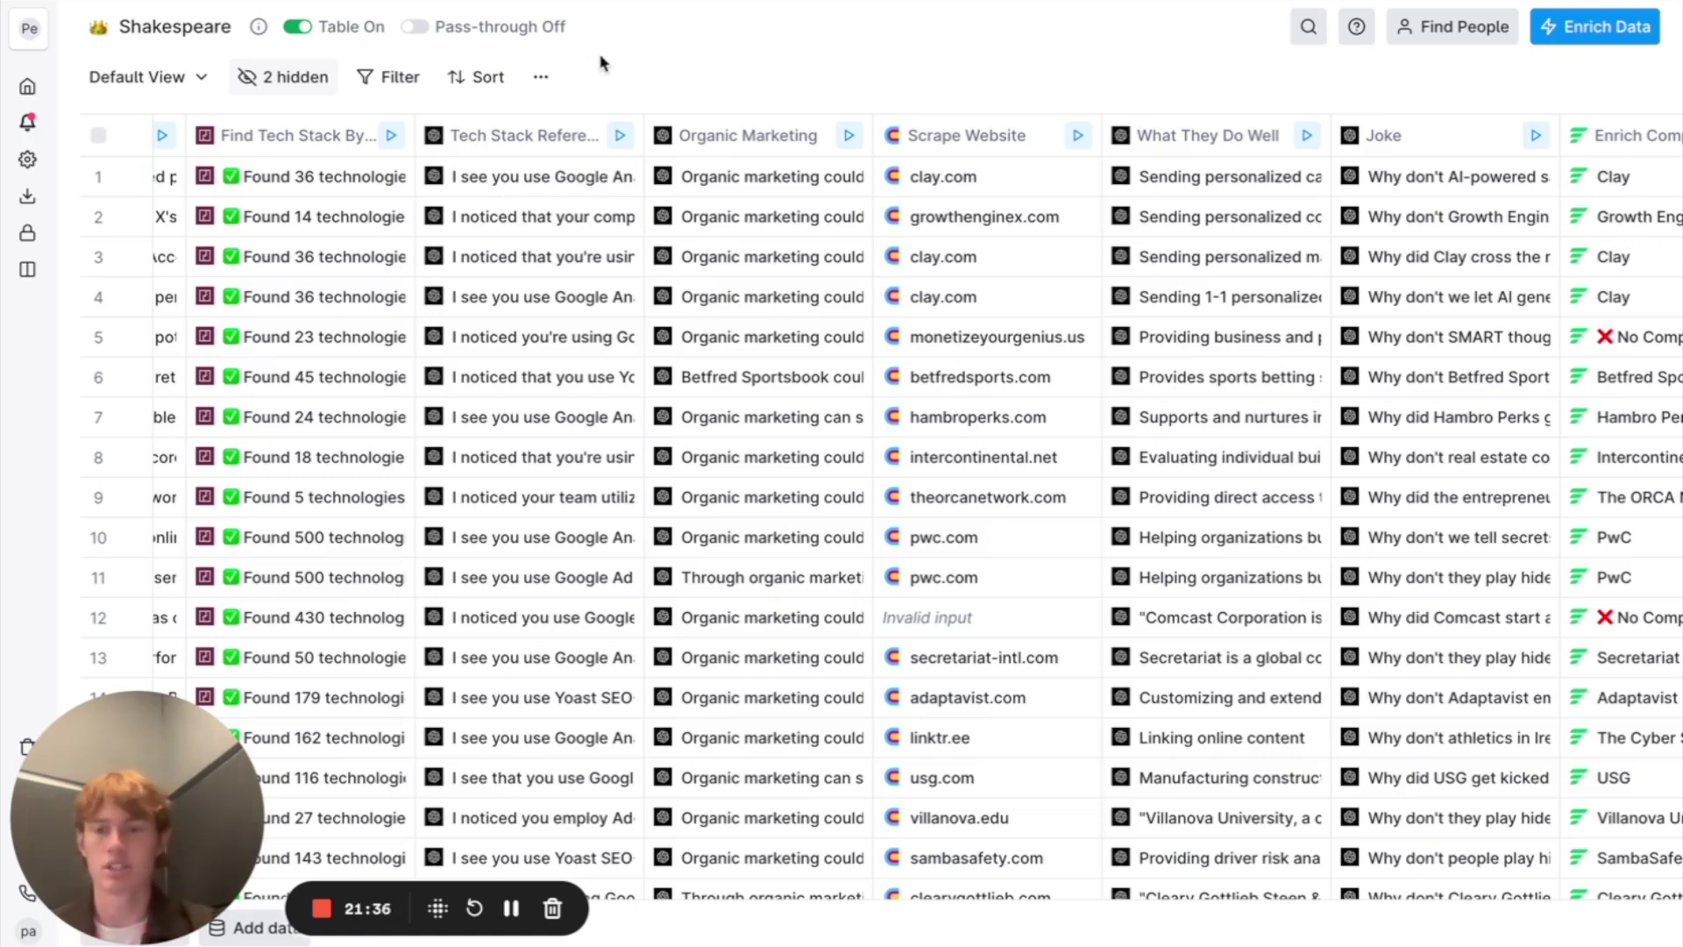
{"action": "left_click", "coordinate": [524, 135]}
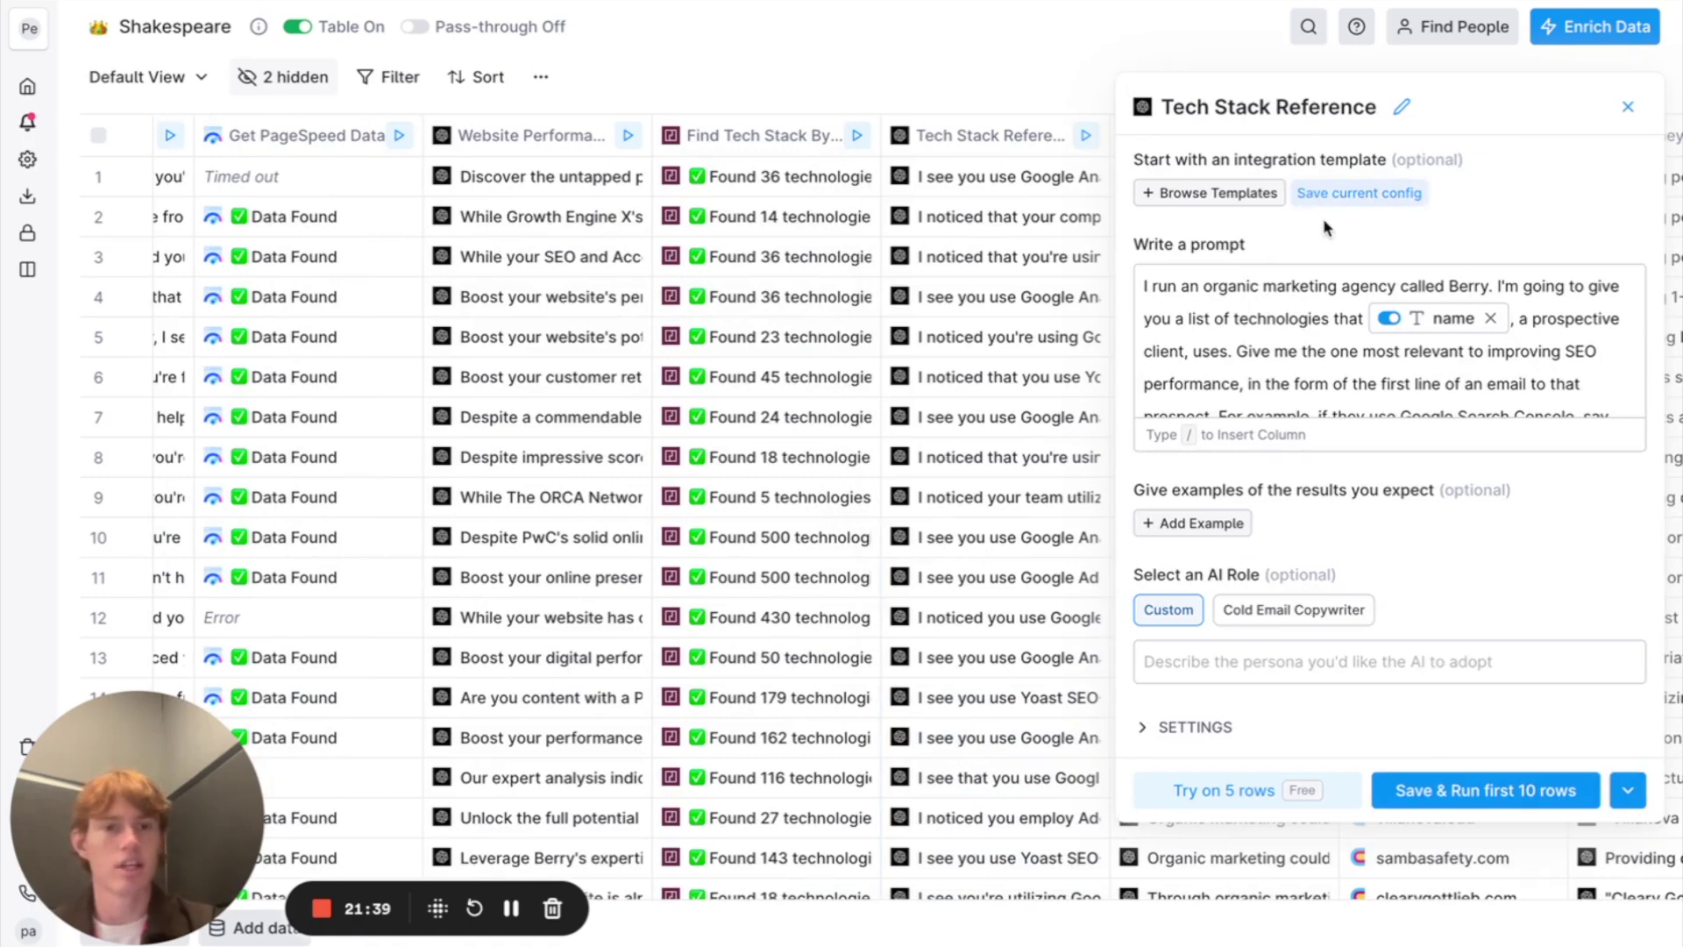
Paste the technologies-list line into the Tech Stack Reference prompt and close its settings
{"action": "left_click", "coordinate": [1233, 274]}
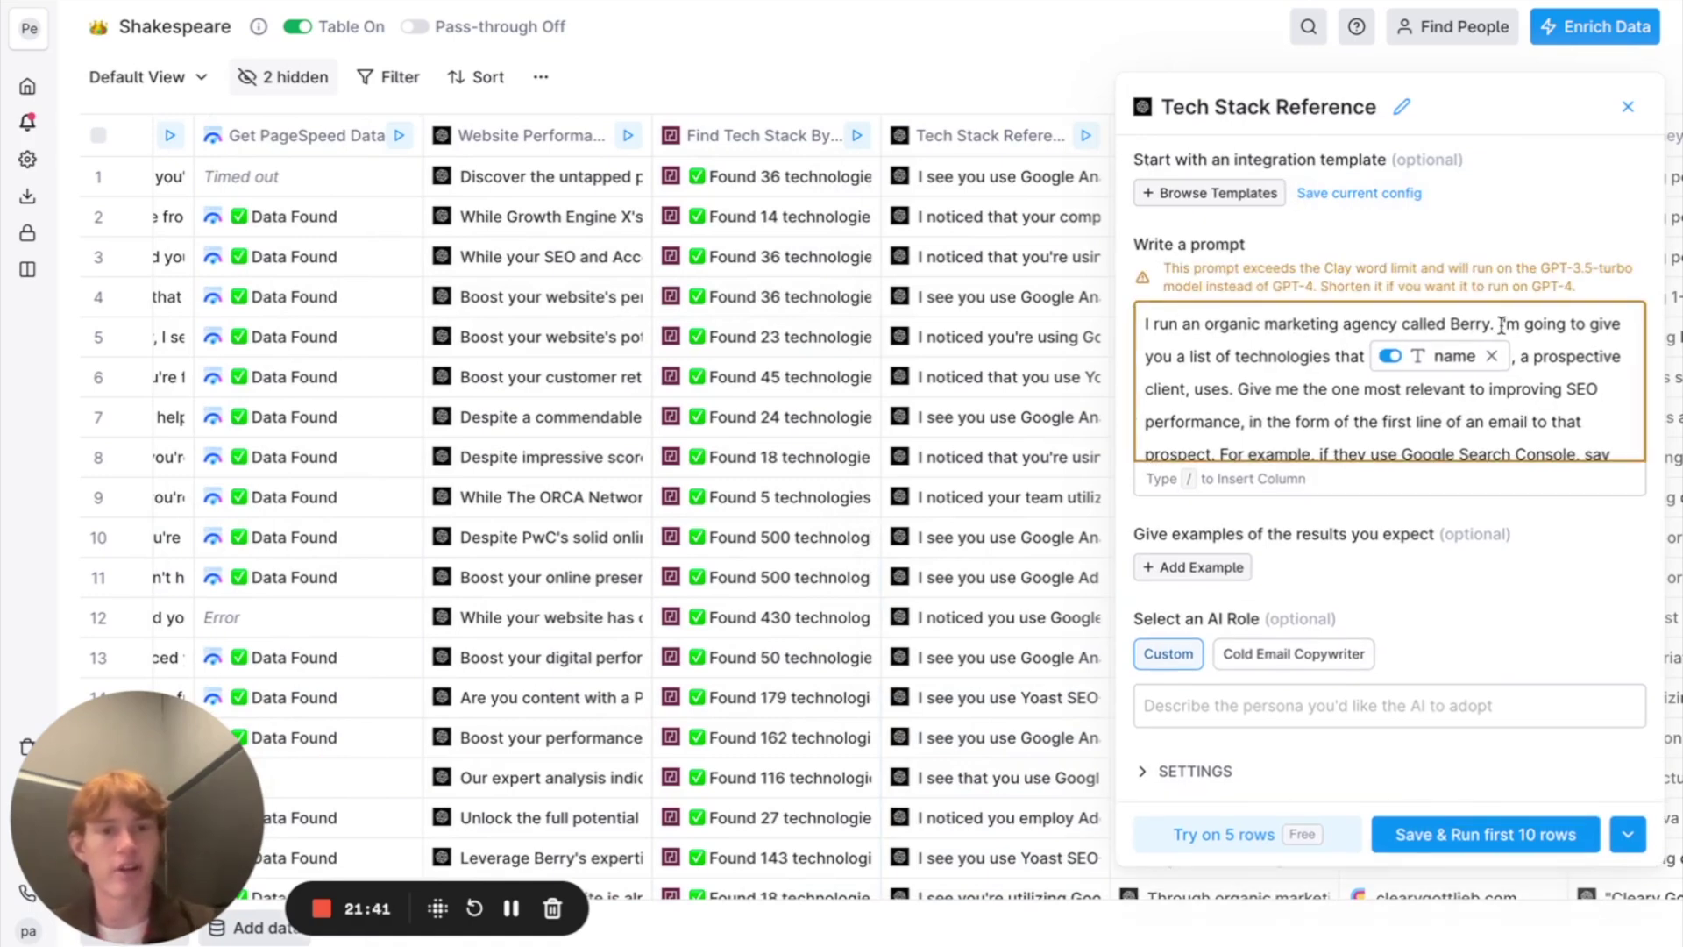
{"action": "mouse_move", "coordinate": [1467, 375]}
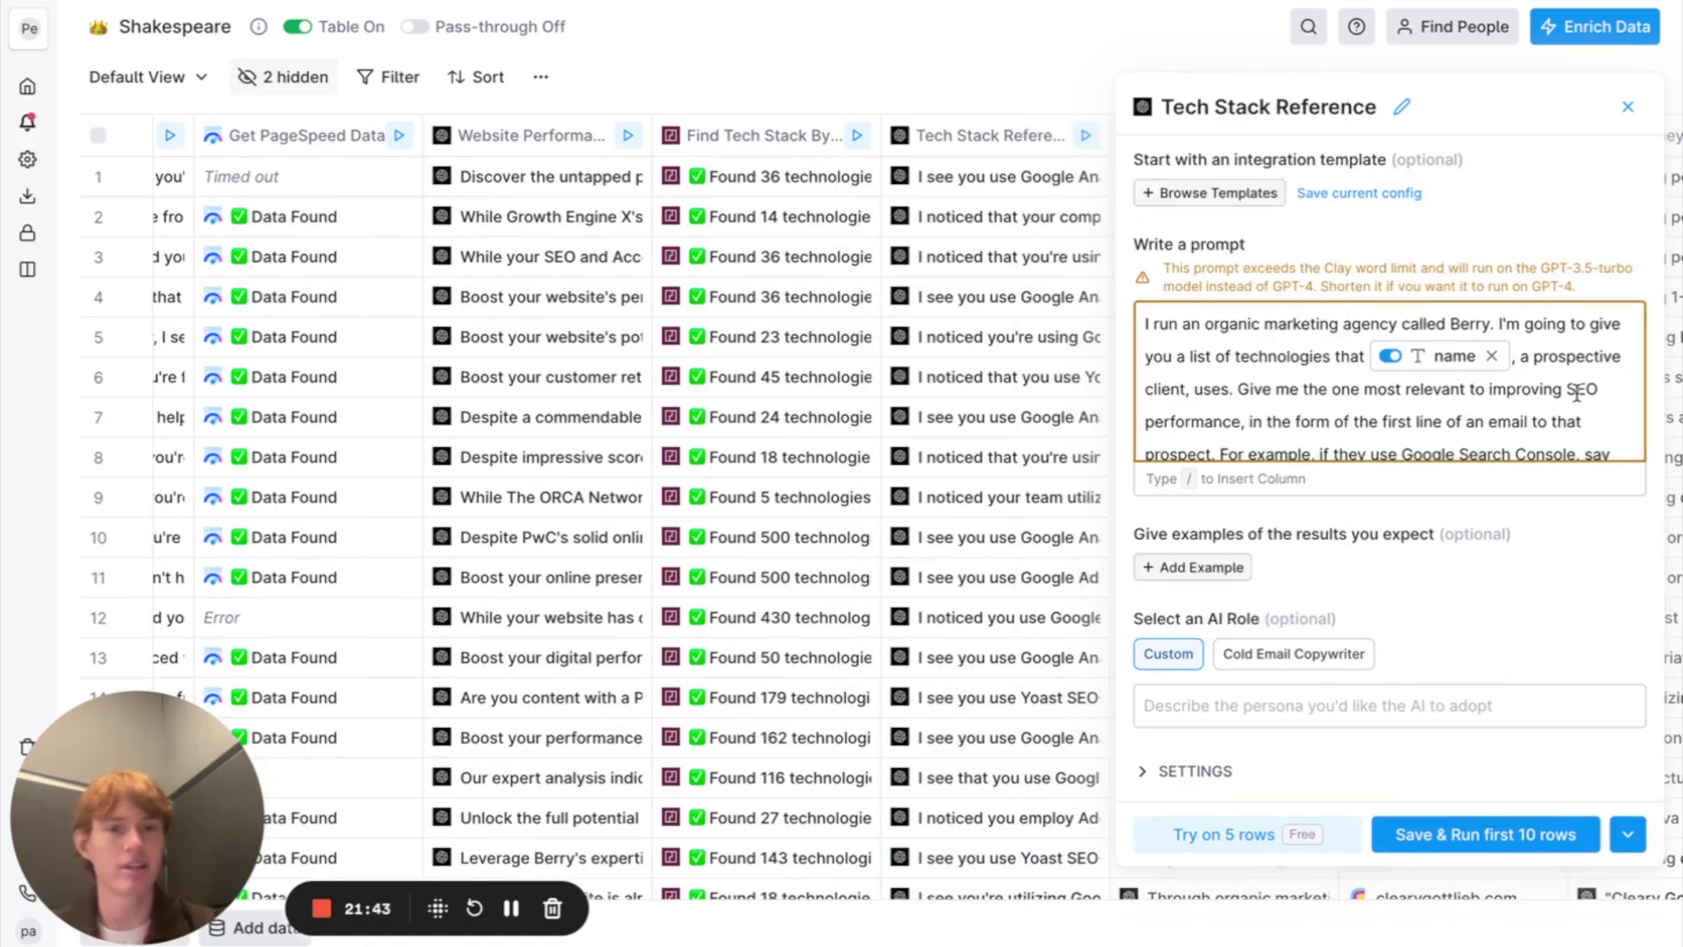
{"action": "scroll", "coordinate": [1406, 349], "scroll_direction": "down", "scroll_amount": 5}
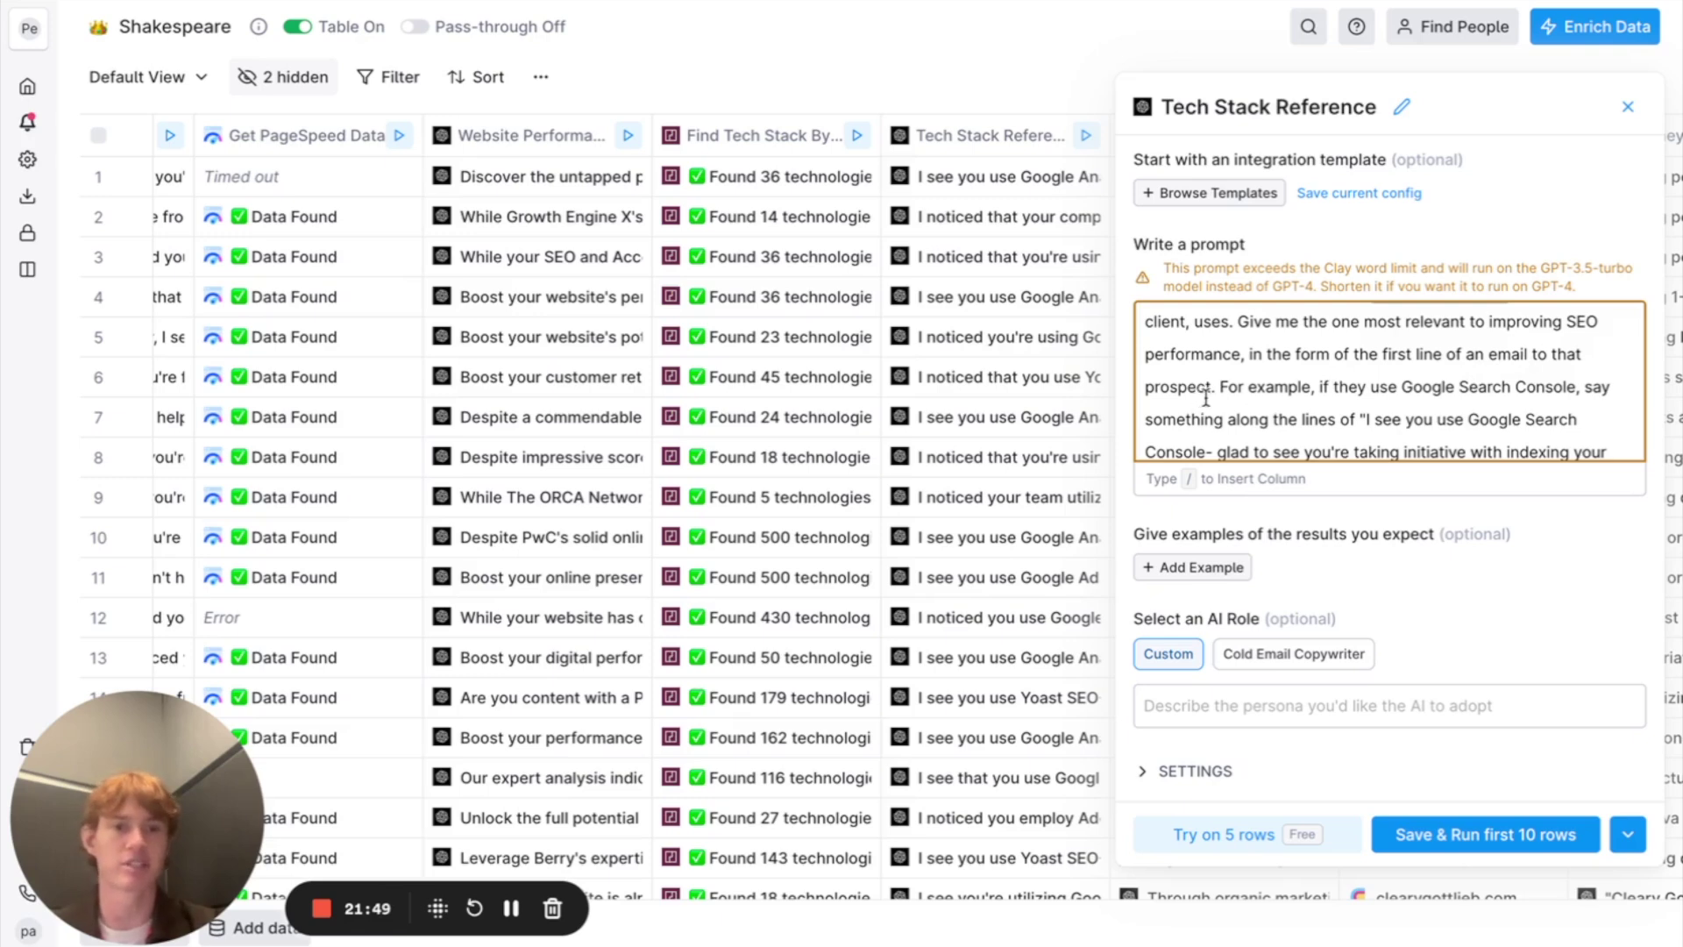
{"action": "scroll", "coordinate": [1210, 395], "scroll_direction": "down", "scroll_amount": 2}
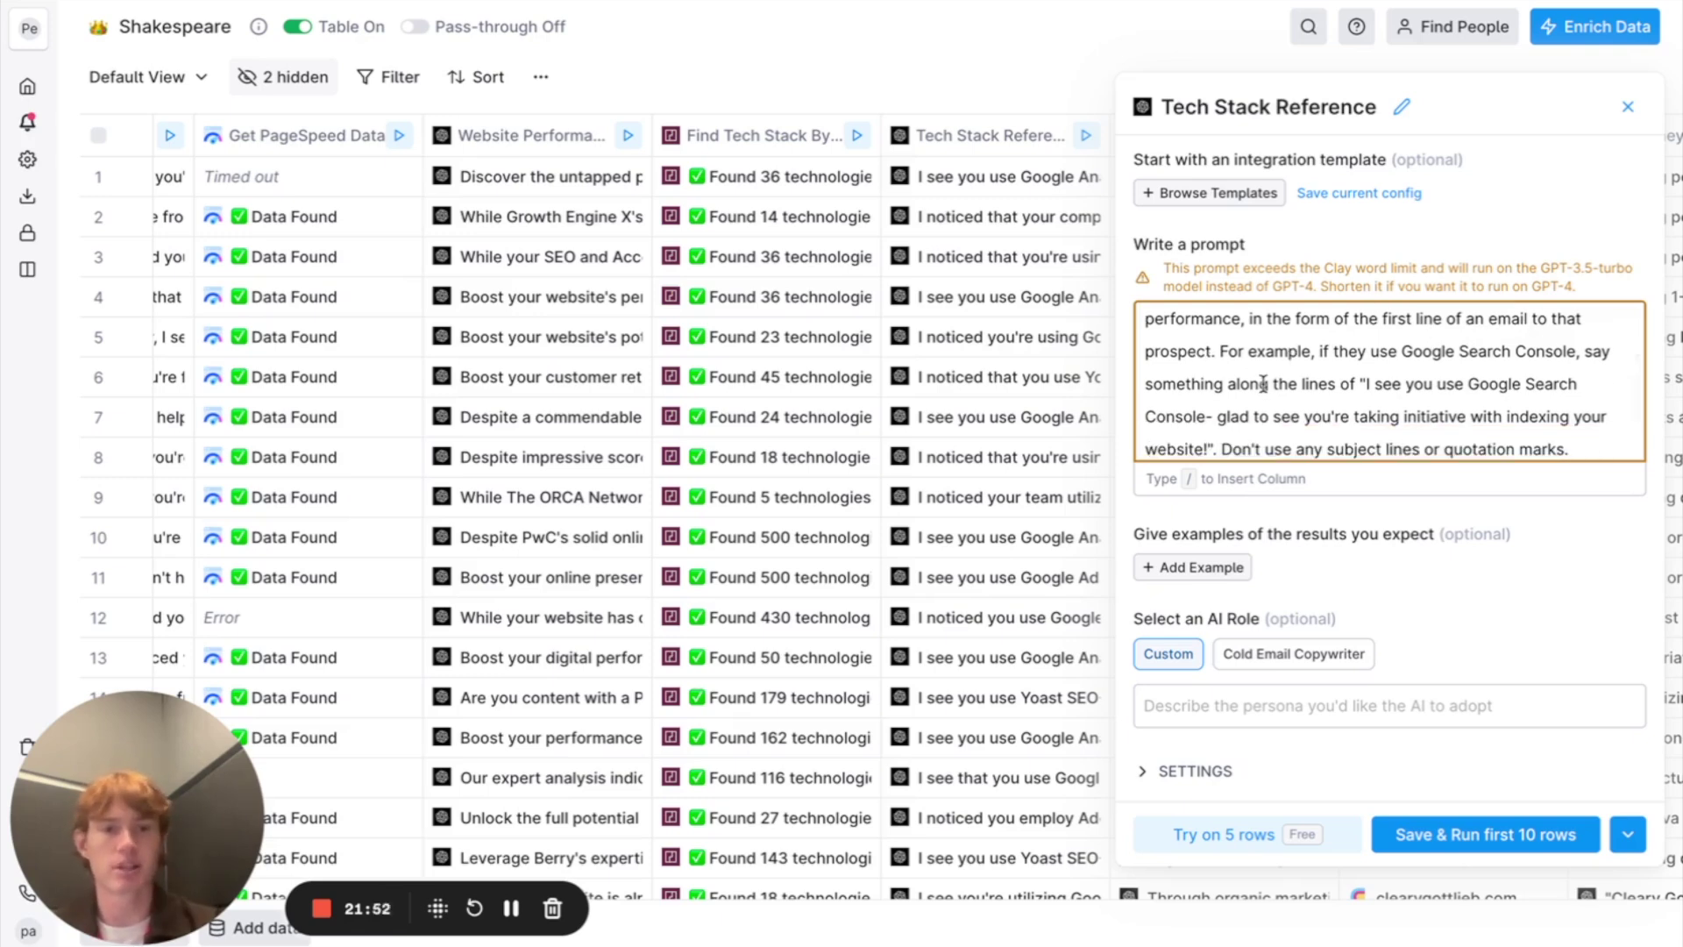
{"action": "type", "text": "Here is the list of technologies:"}
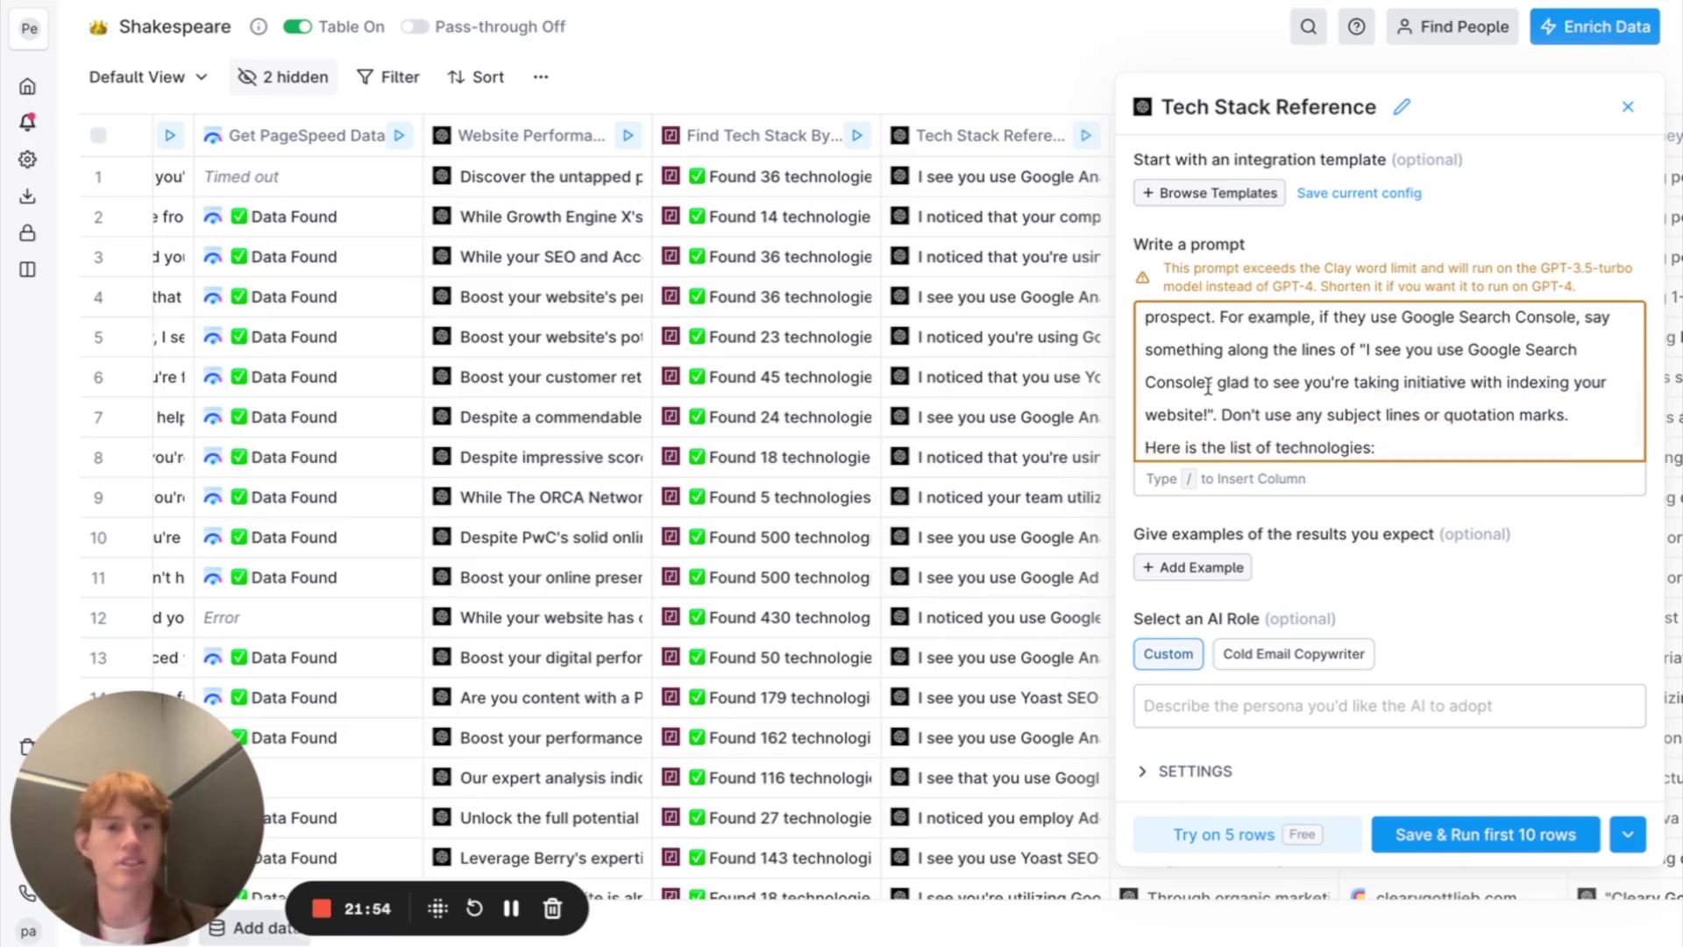
{"action": "scroll", "coordinate": [1180, 410], "scroll_direction": "down", "scroll_amount": 1}
{"action": "scroll", "coordinate": [1180, 410], "scroll_direction": "down", "scroll_amount": 1}
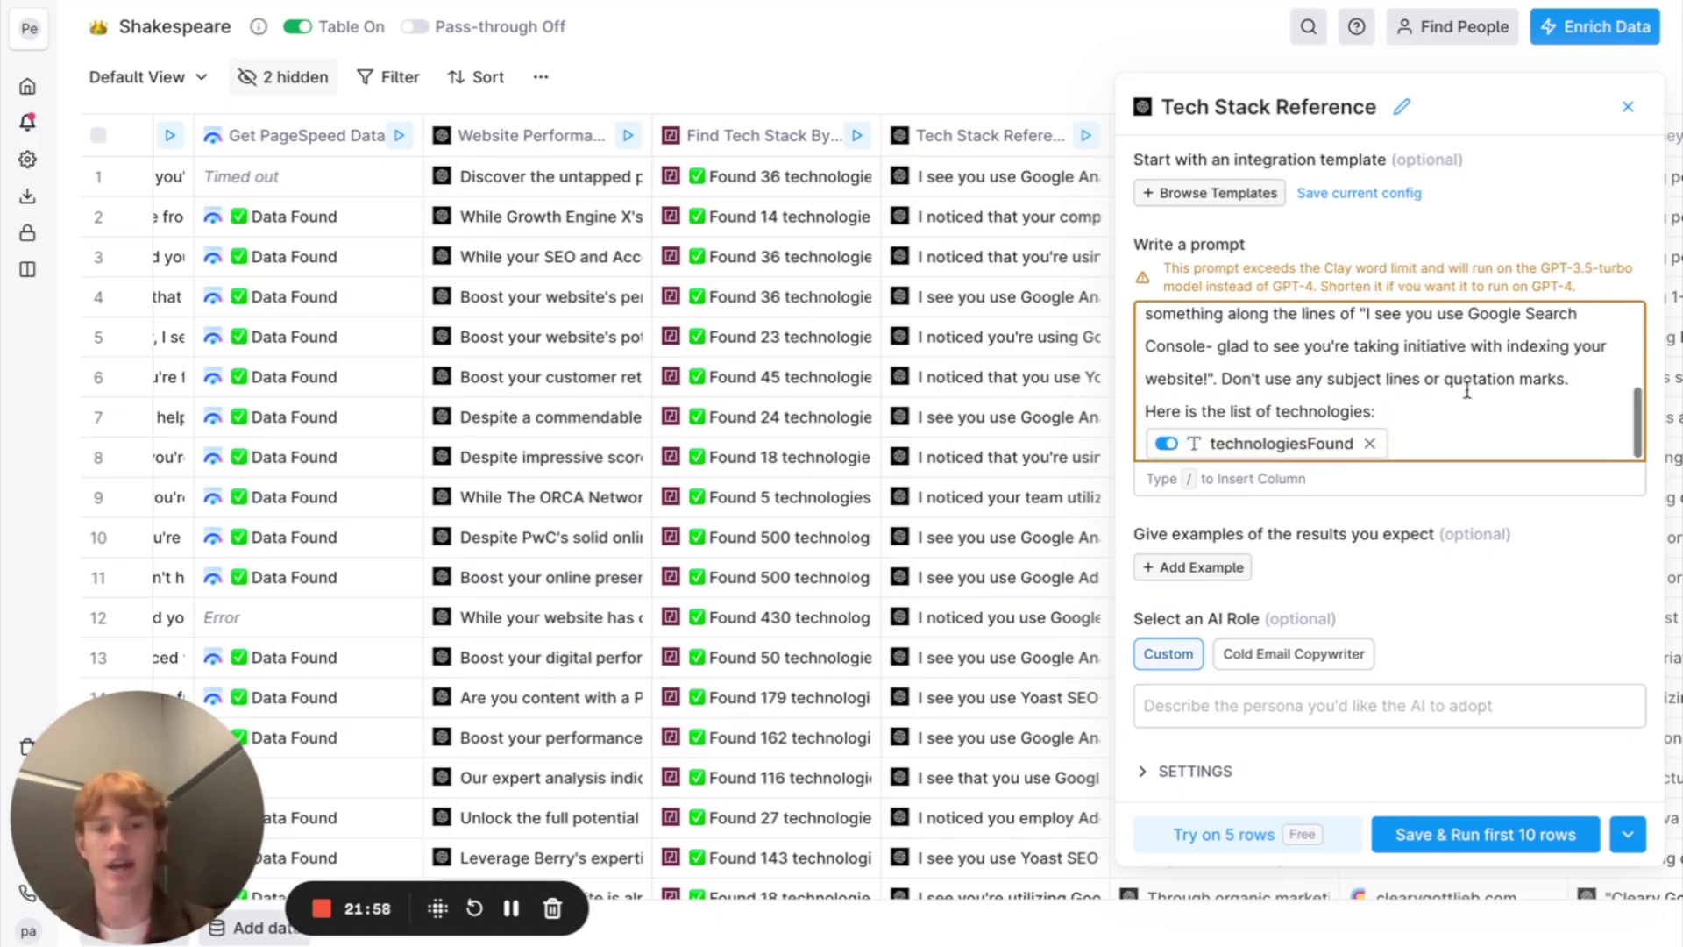
{"action": "mouse_move", "coordinate": [1386, 442]}
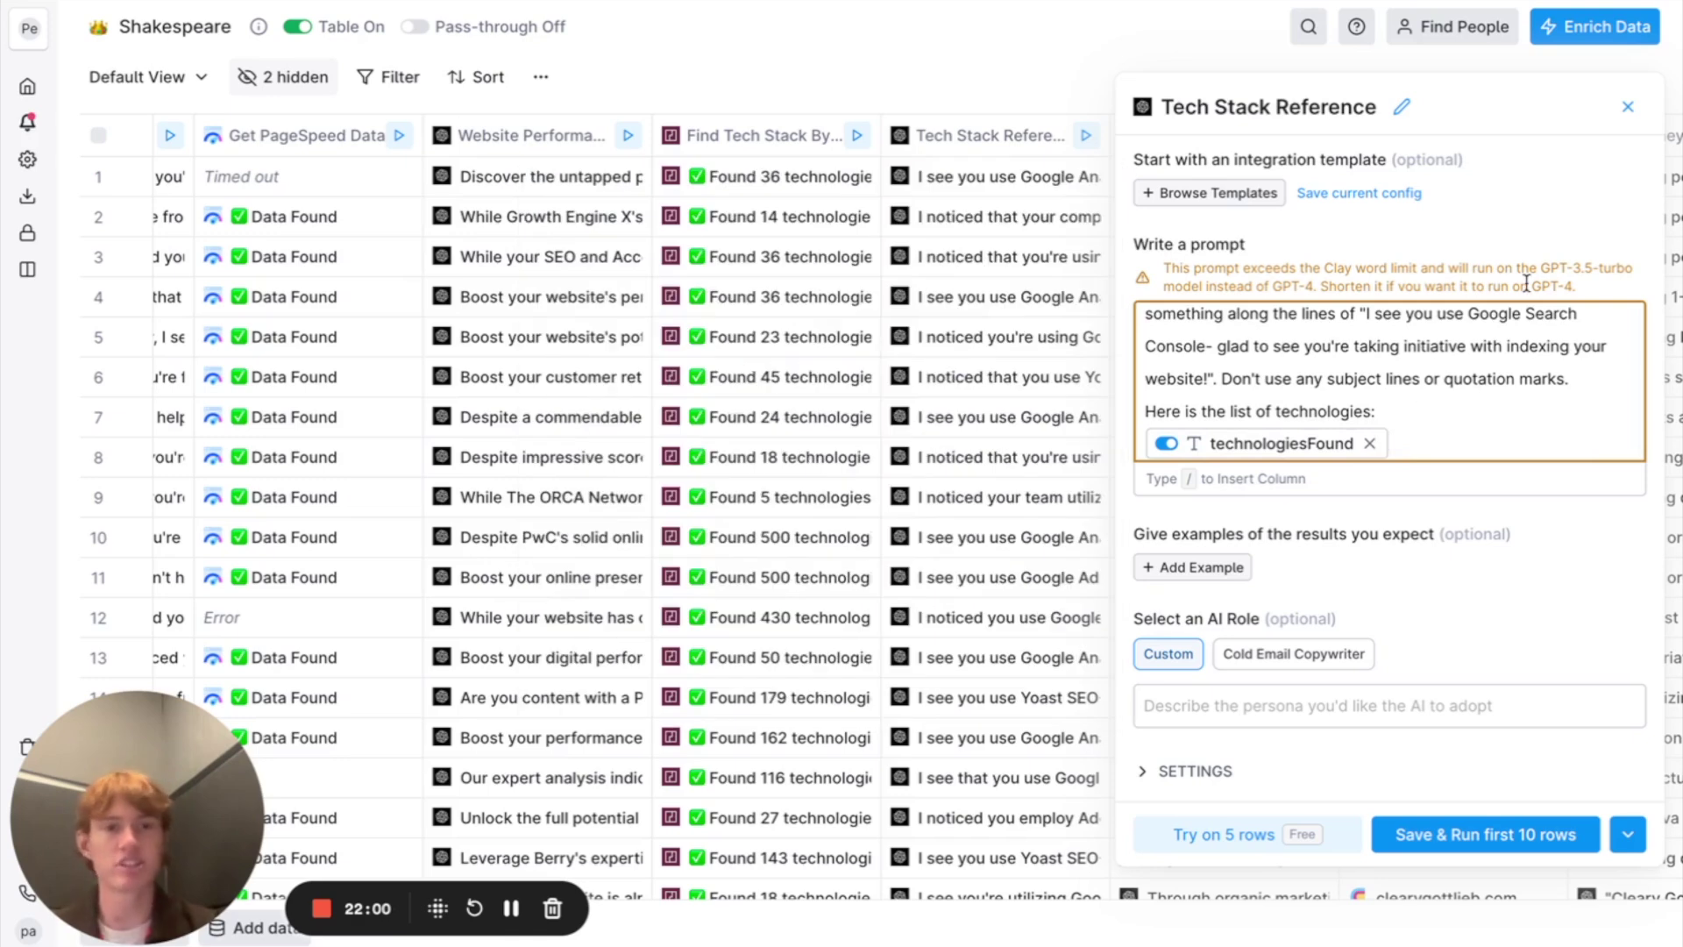
{"action": "left_click", "coordinate": [1628, 107]}
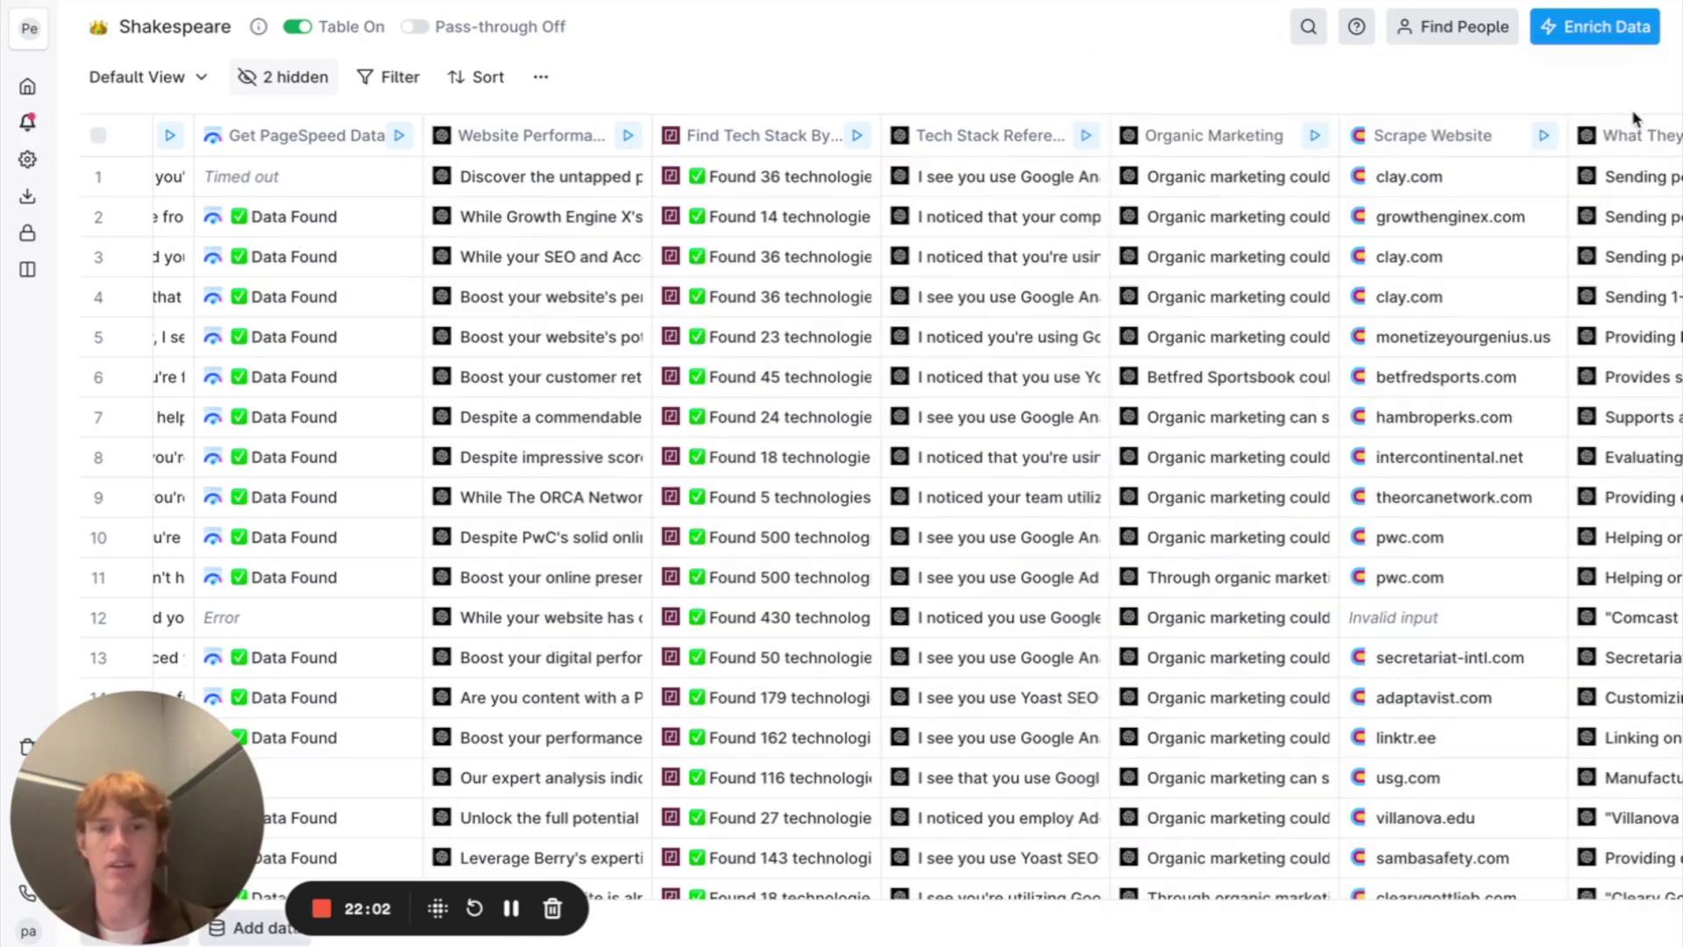
Review the Tech Stack Reference outputs for rows 1, 8 and 12, then close Cell Details
{"action": "scroll", "coordinate": [666, 202], "scroll_direction": "right", "scroll_amount": 4}
{"action": "left_click", "coordinate": [642, 187]}
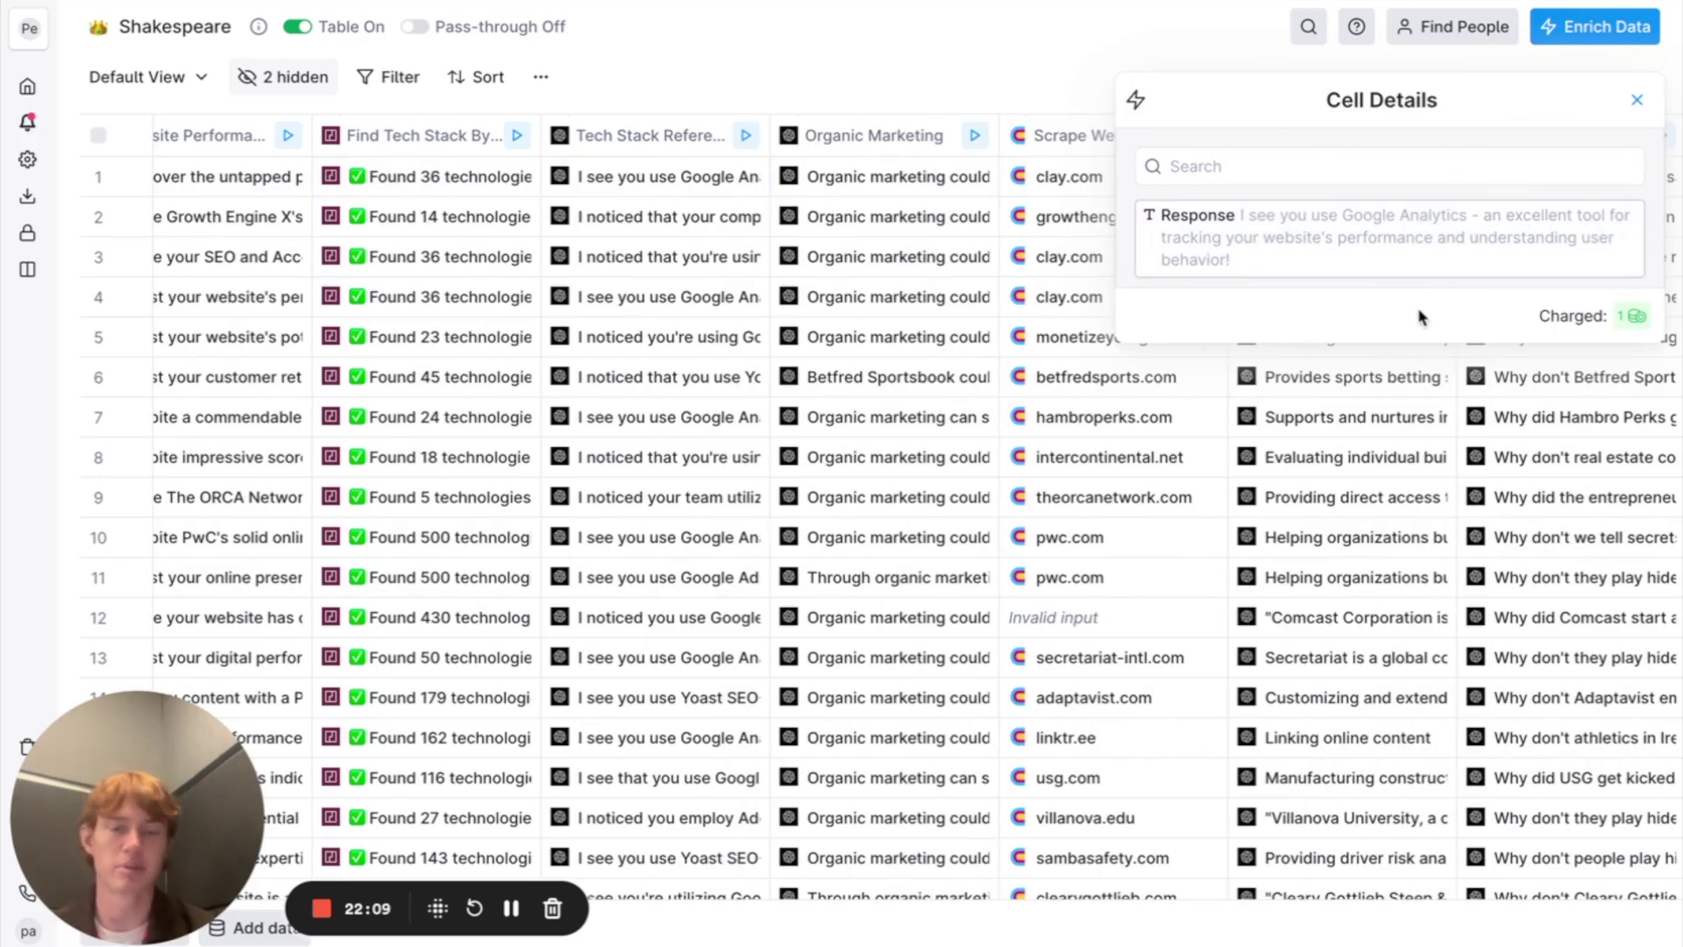
{"action": "left_click", "coordinate": [665, 461]}
{"action": "left_click", "coordinate": [649, 616]}
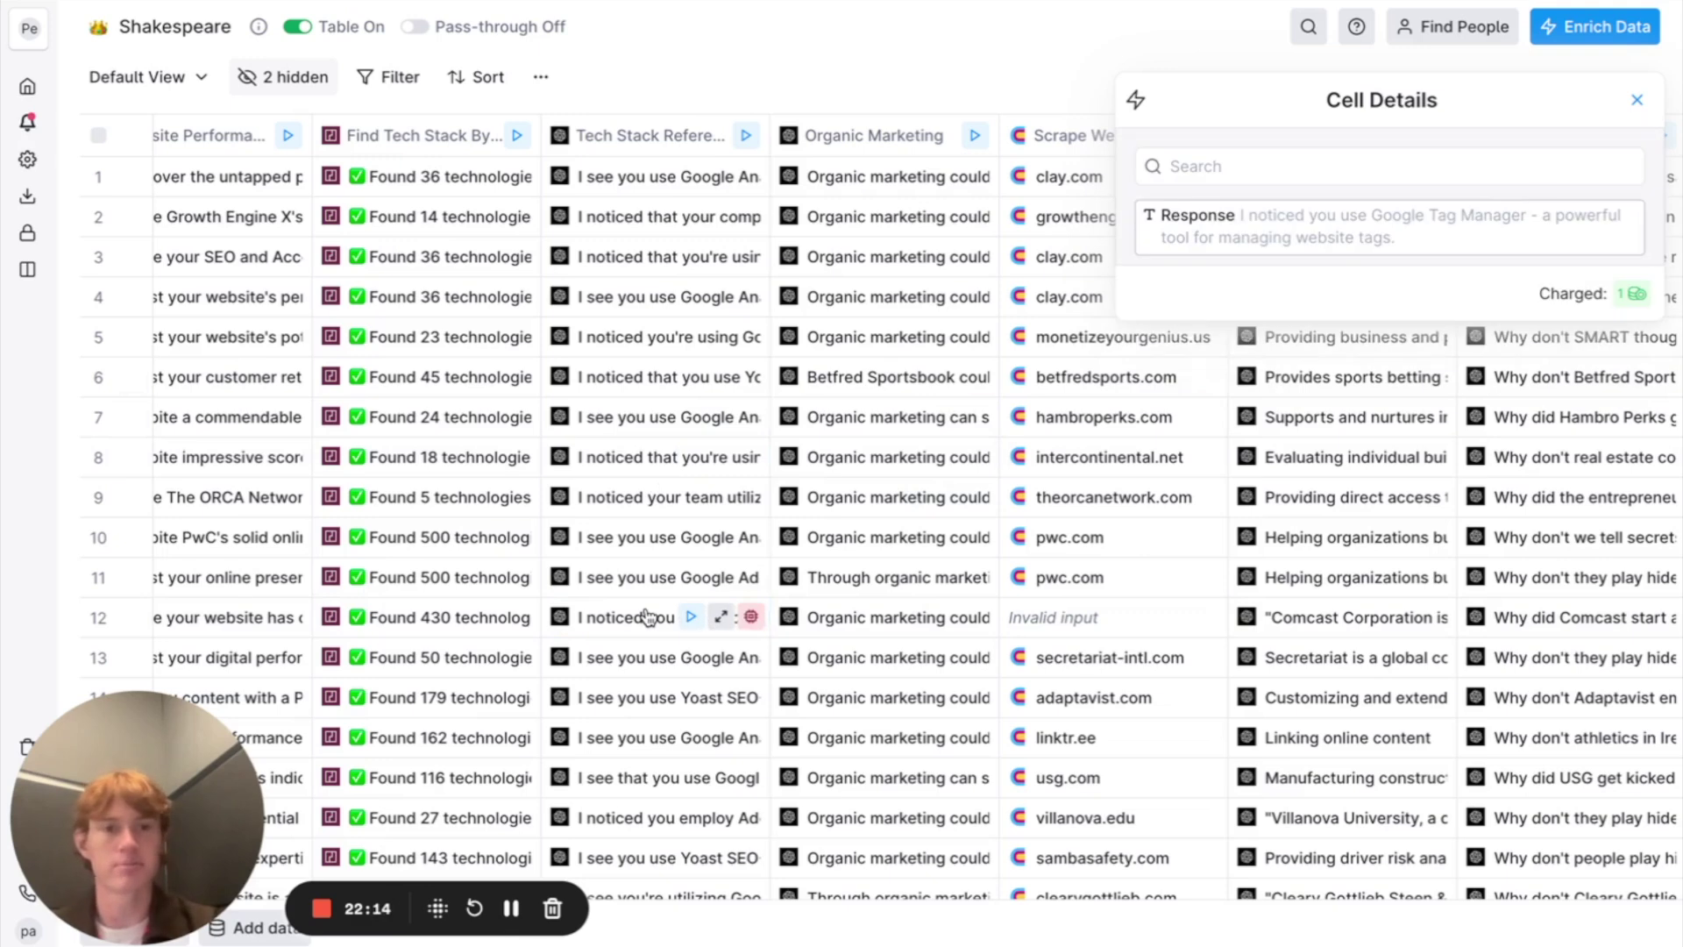
{"action": "mouse_move", "coordinate": [1367, 254]}
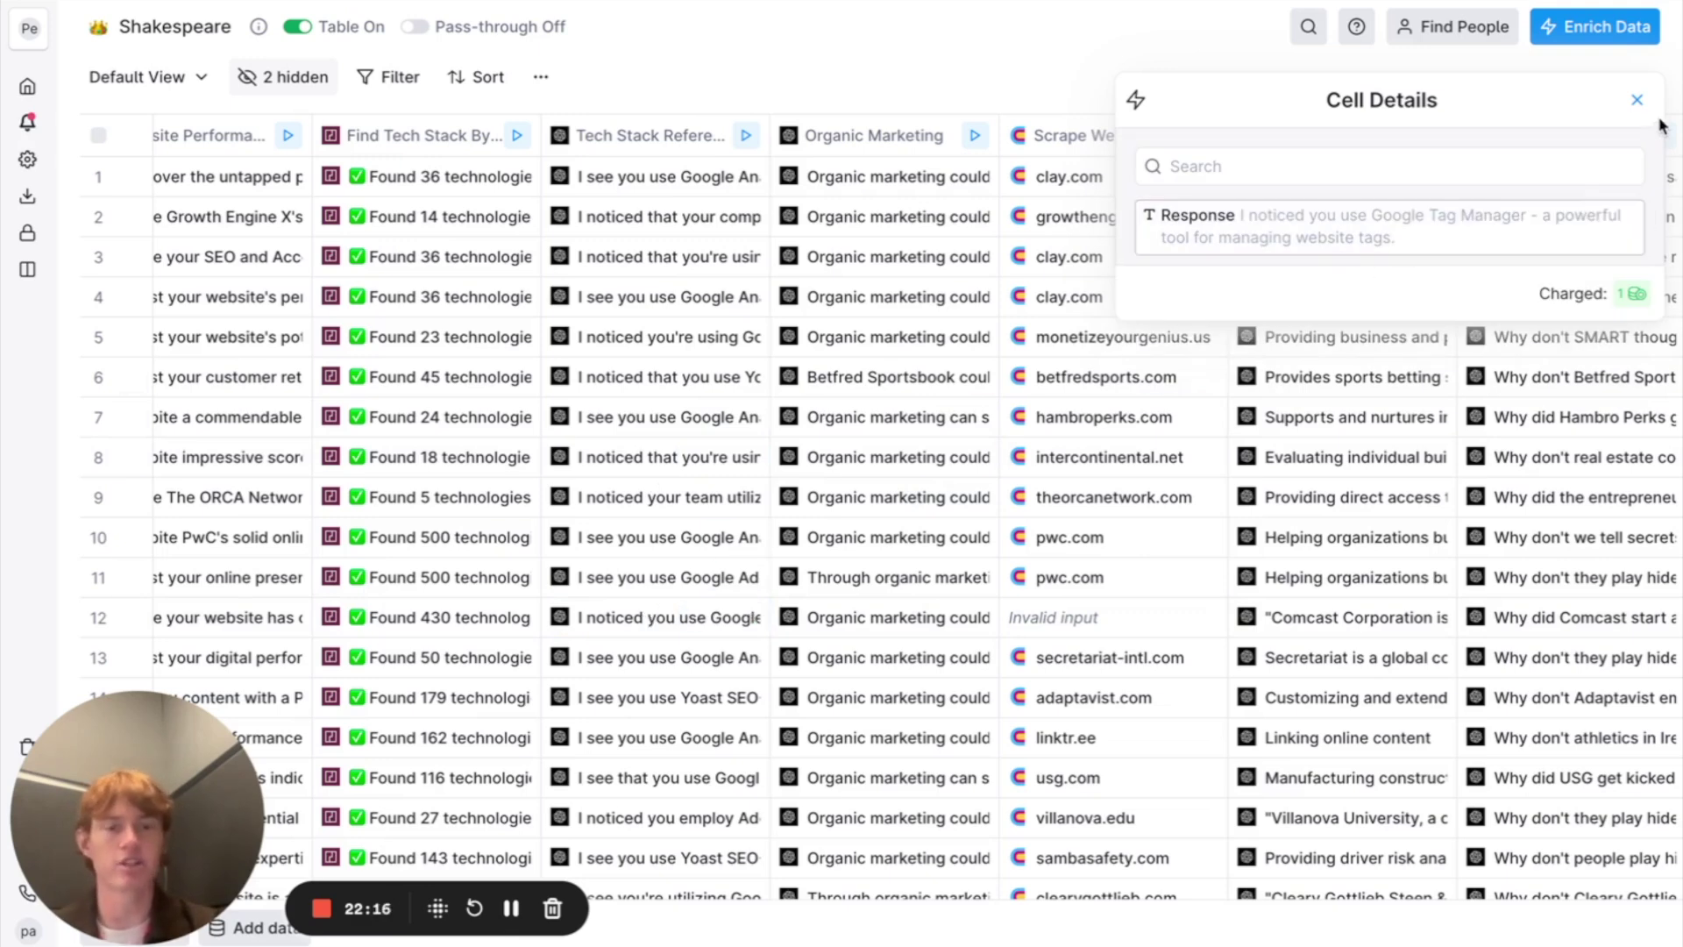
{"action": "left_click", "coordinate": [1636, 100]}
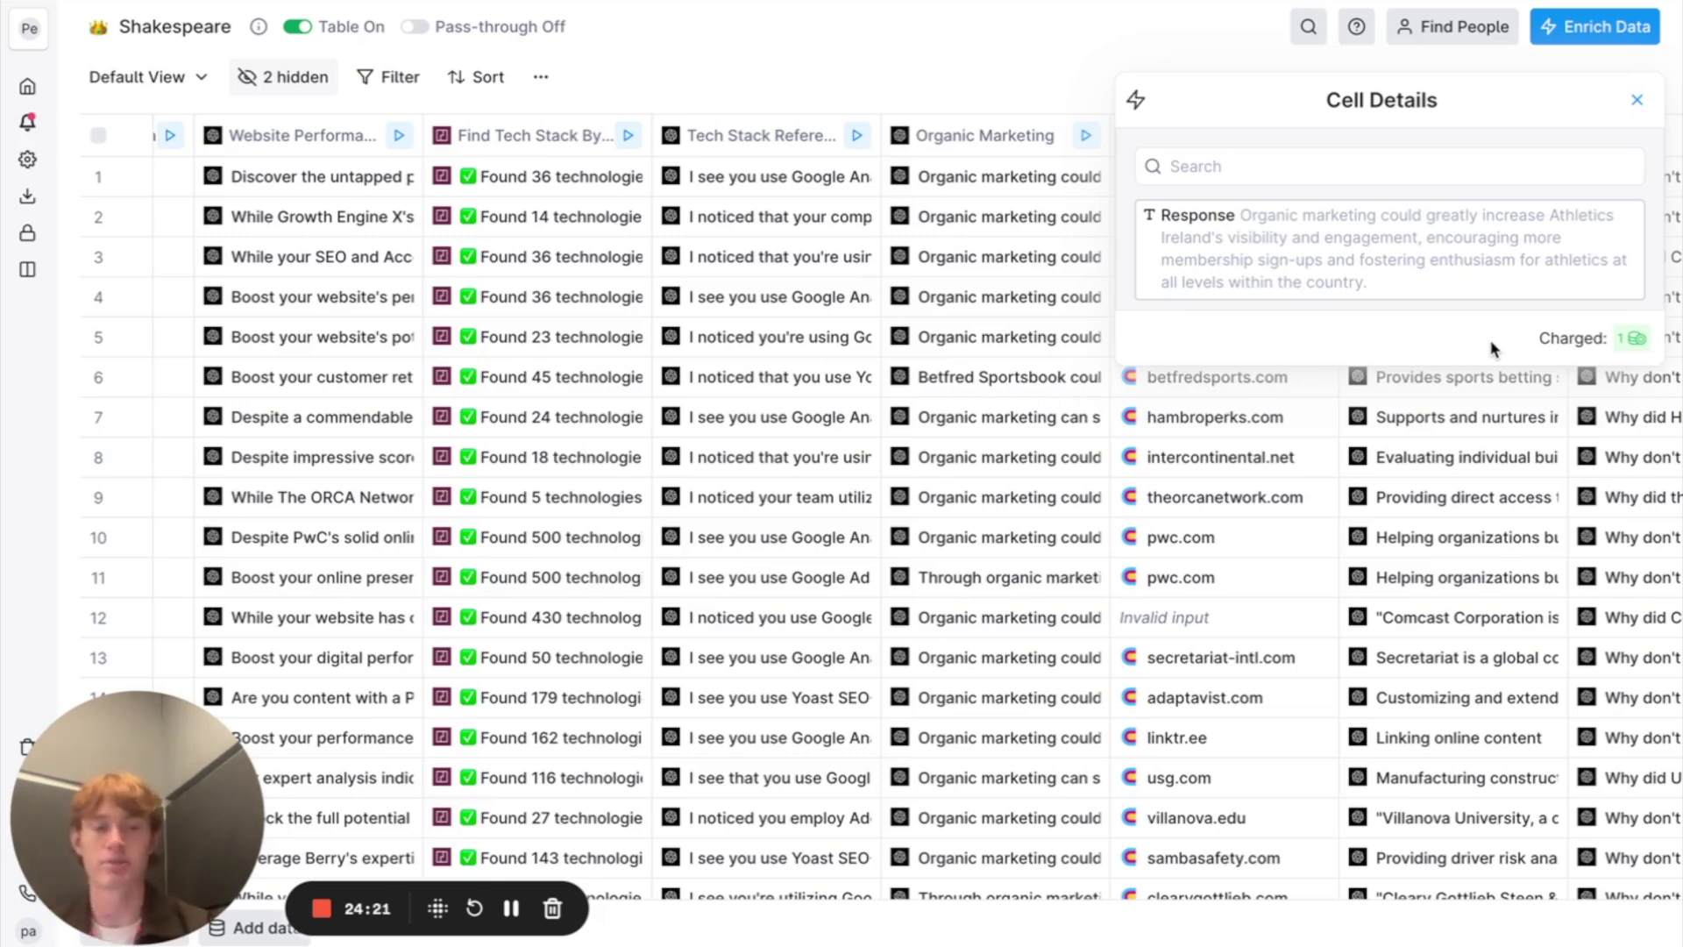
{"action": "key", "text": "Escape"}
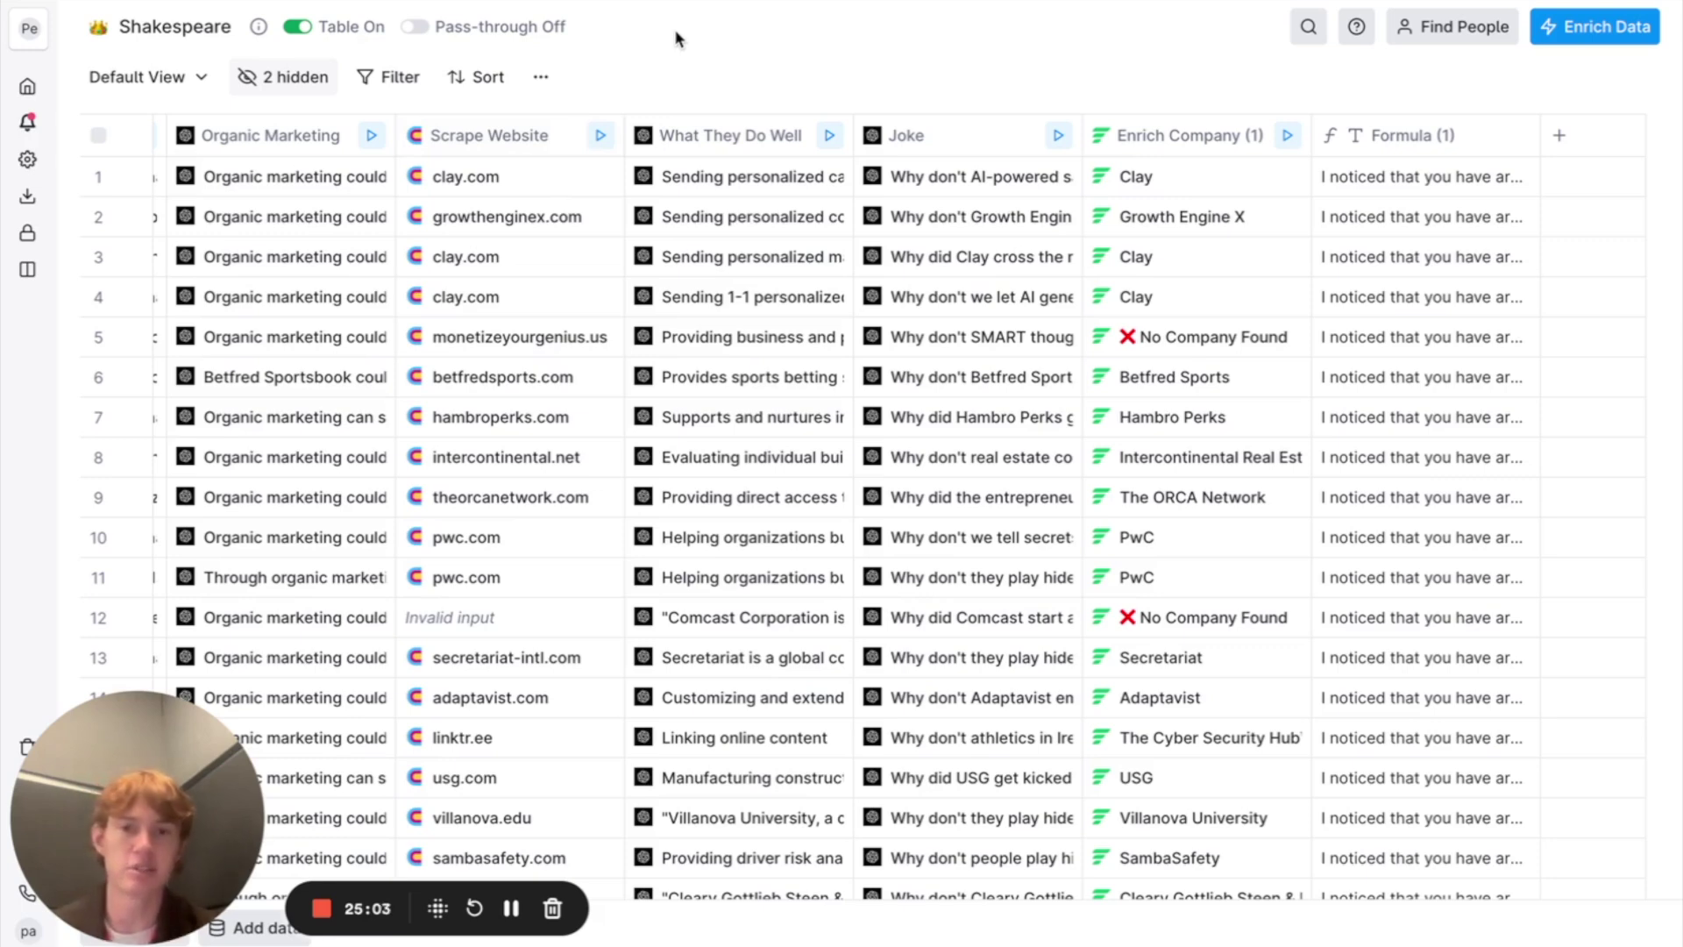
{"action": "left_click", "coordinate": [491, 174]}
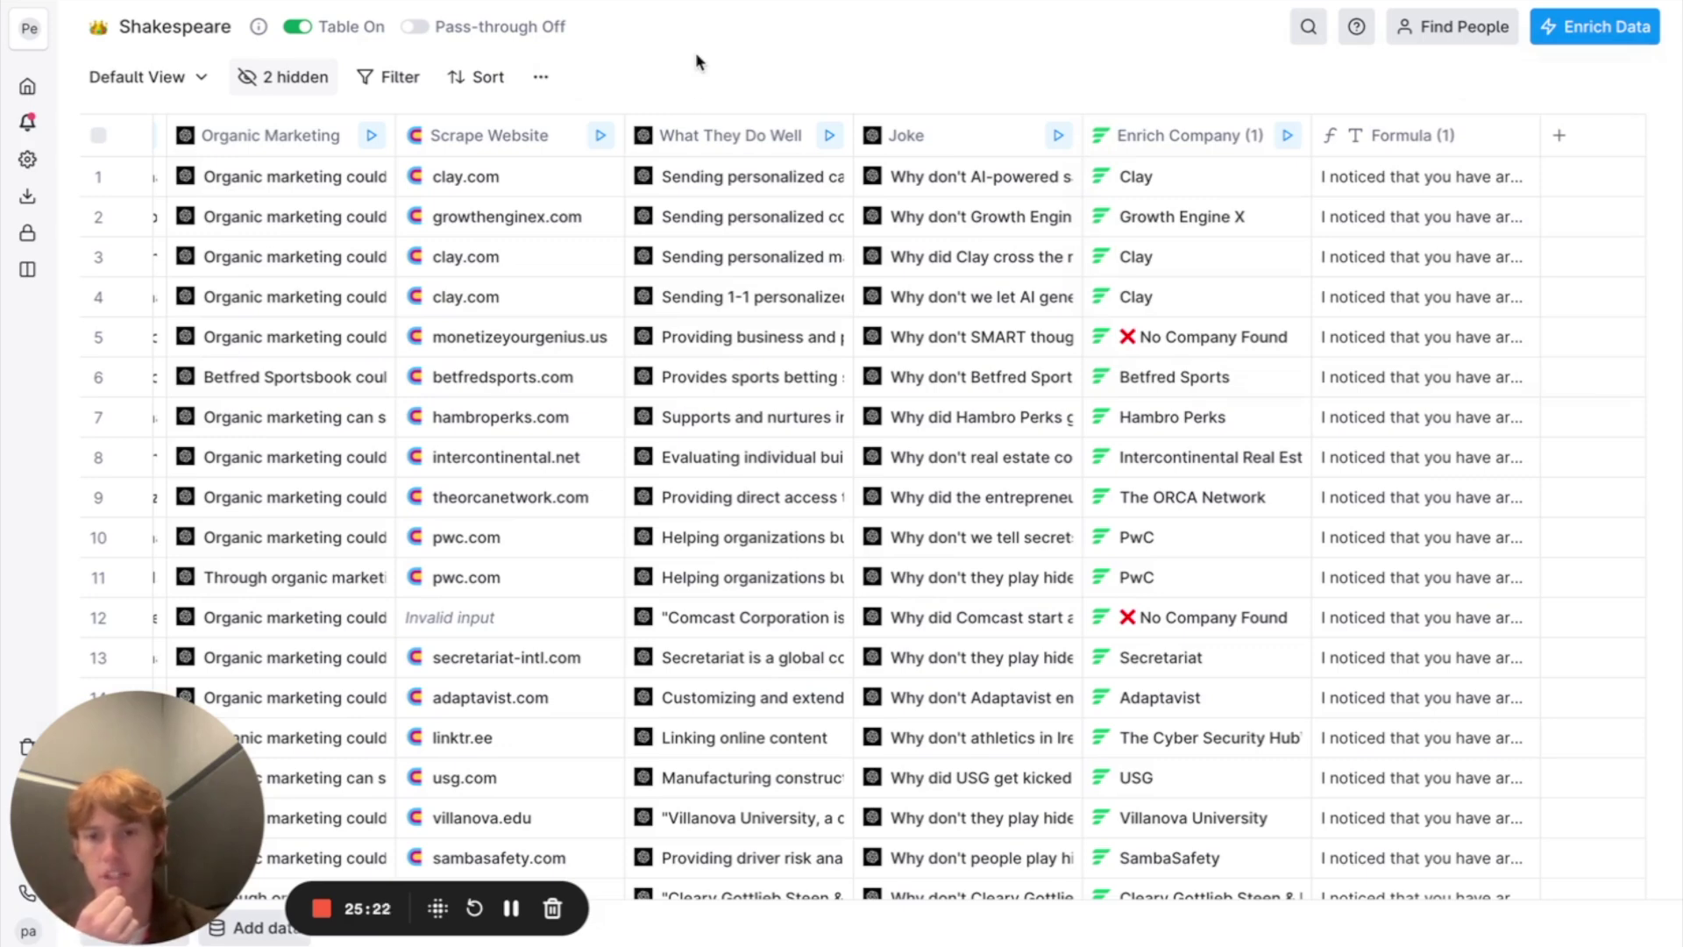
{"action": "left_click", "coordinate": [561, 496]}
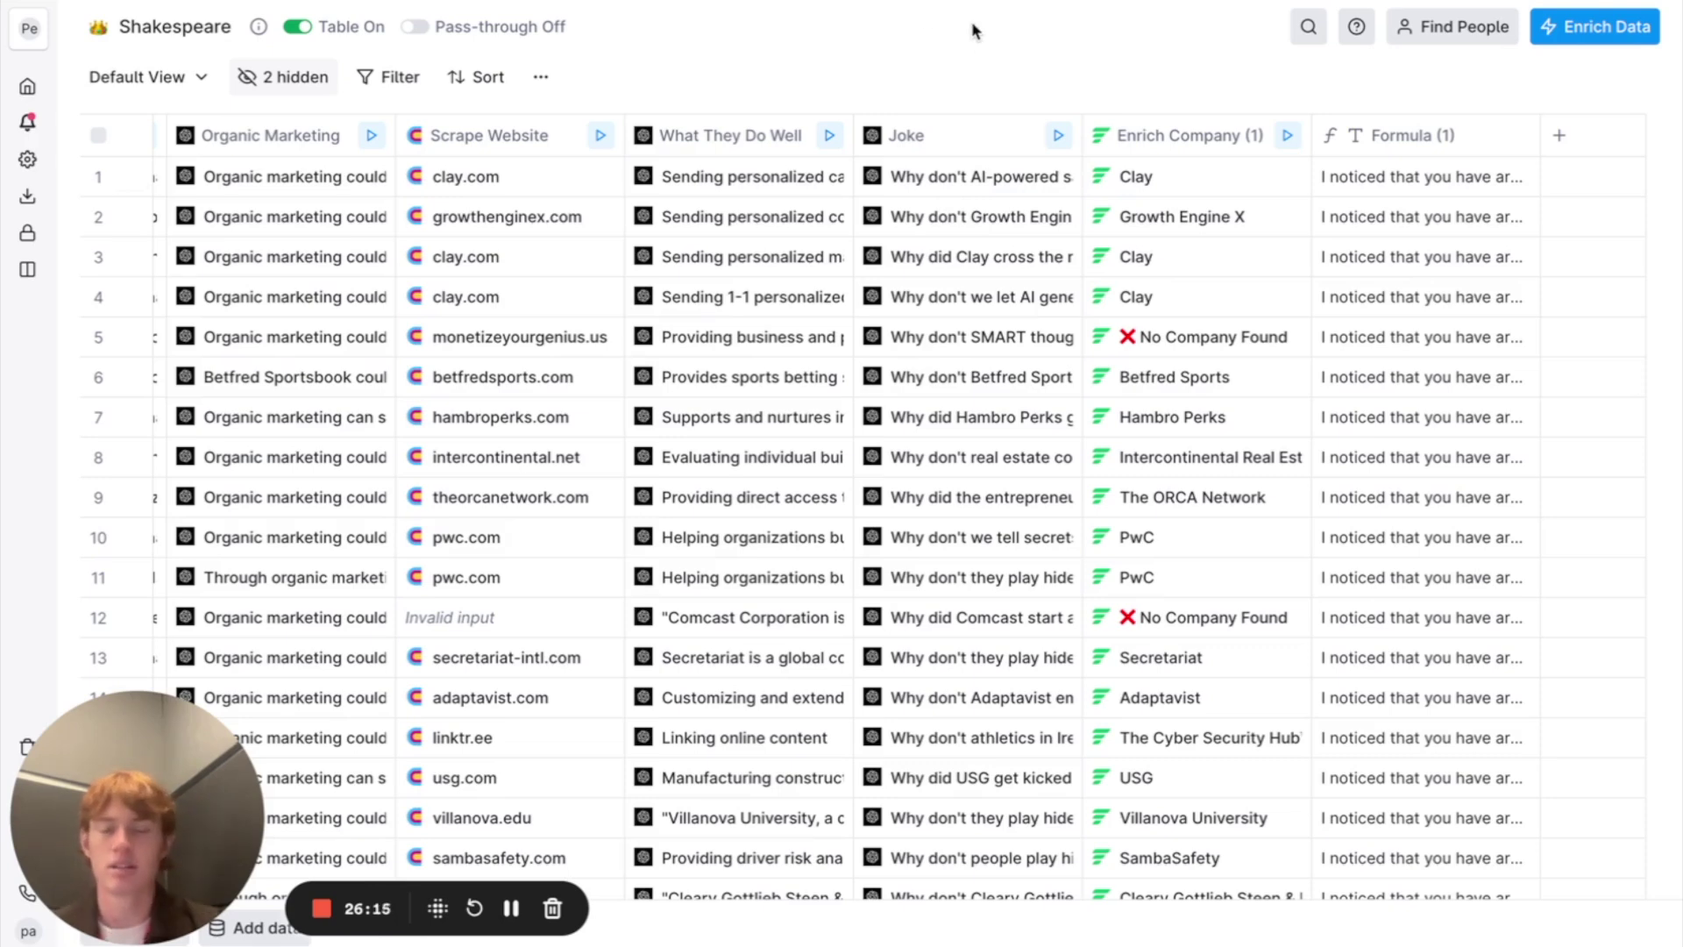
{"action": "left_click", "coordinate": [712, 136]}
{"action": "left_click", "coordinate": [980, 230]}
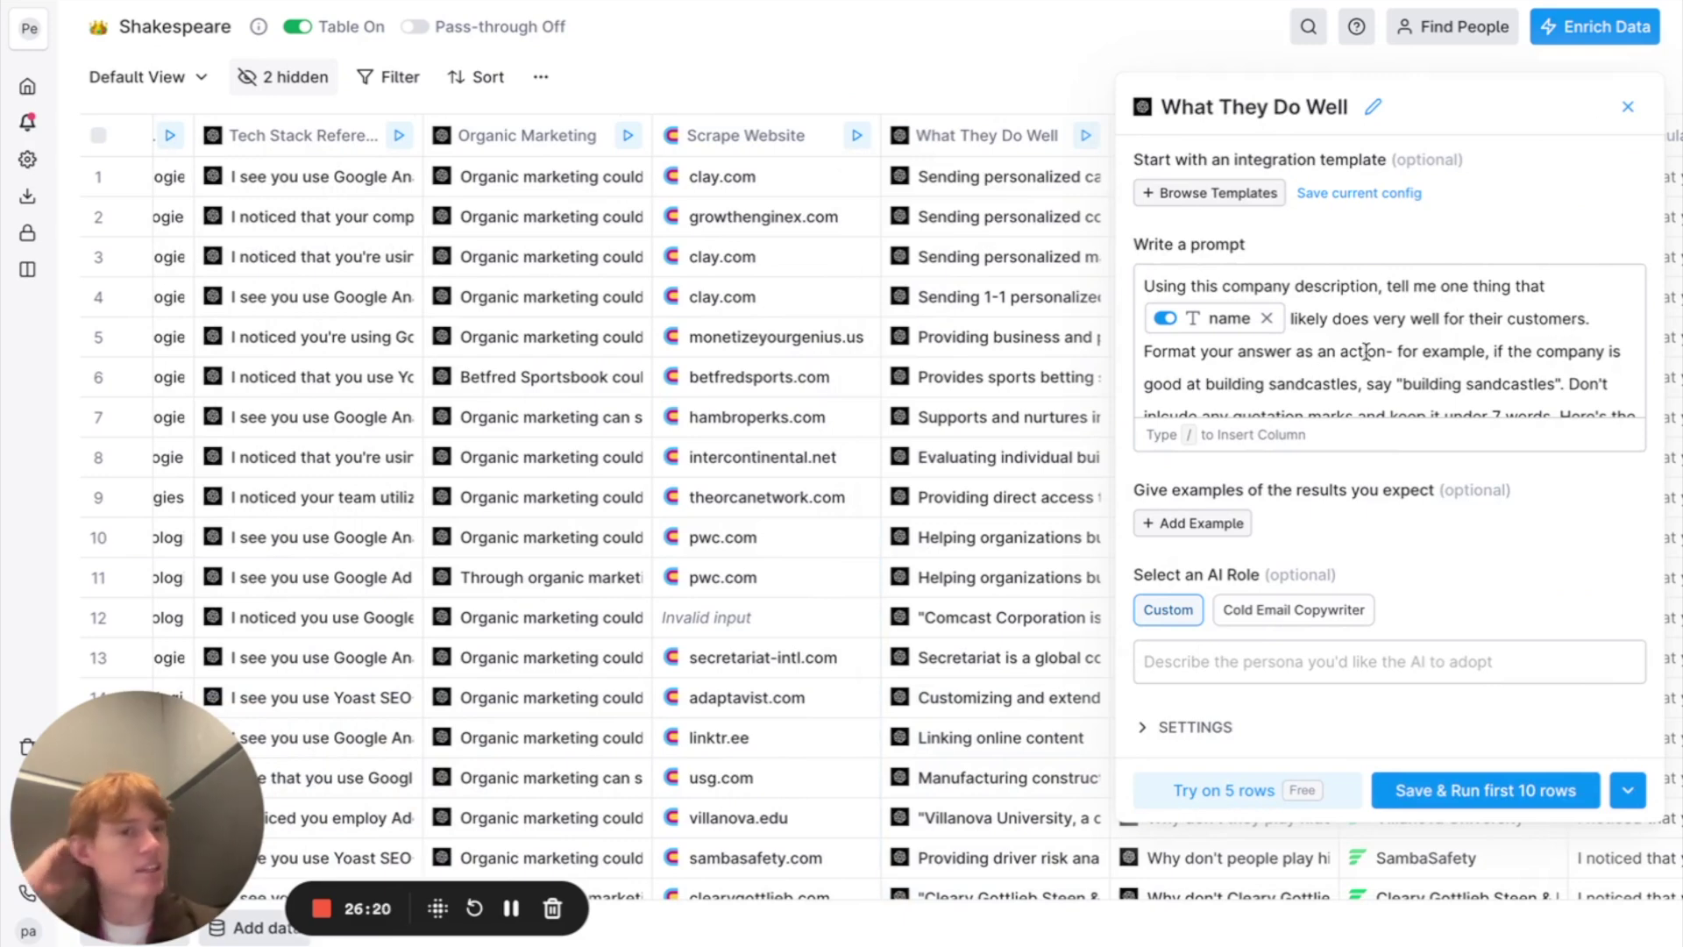
{"action": "scroll", "coordinate": [1364, 352], "scroll_direction": "down", "scroll_amount": 3}
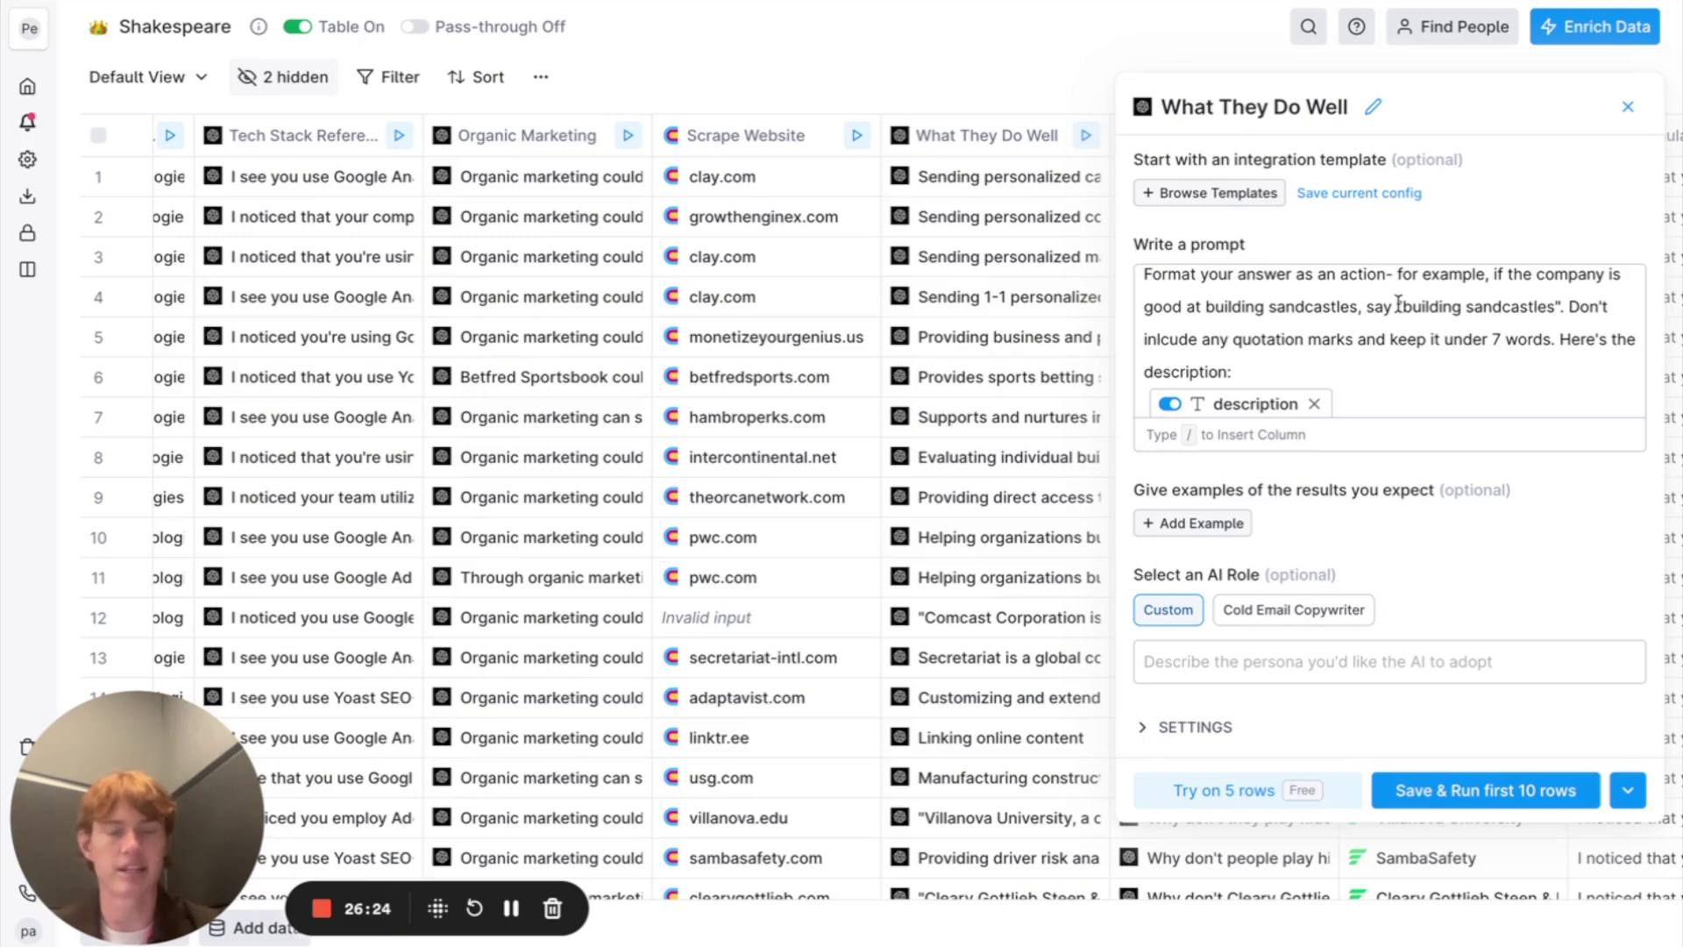
{"action": "scroll", "coordinate": [1449, 326], "scroll_direction": "down", "scroll_amount": 1}
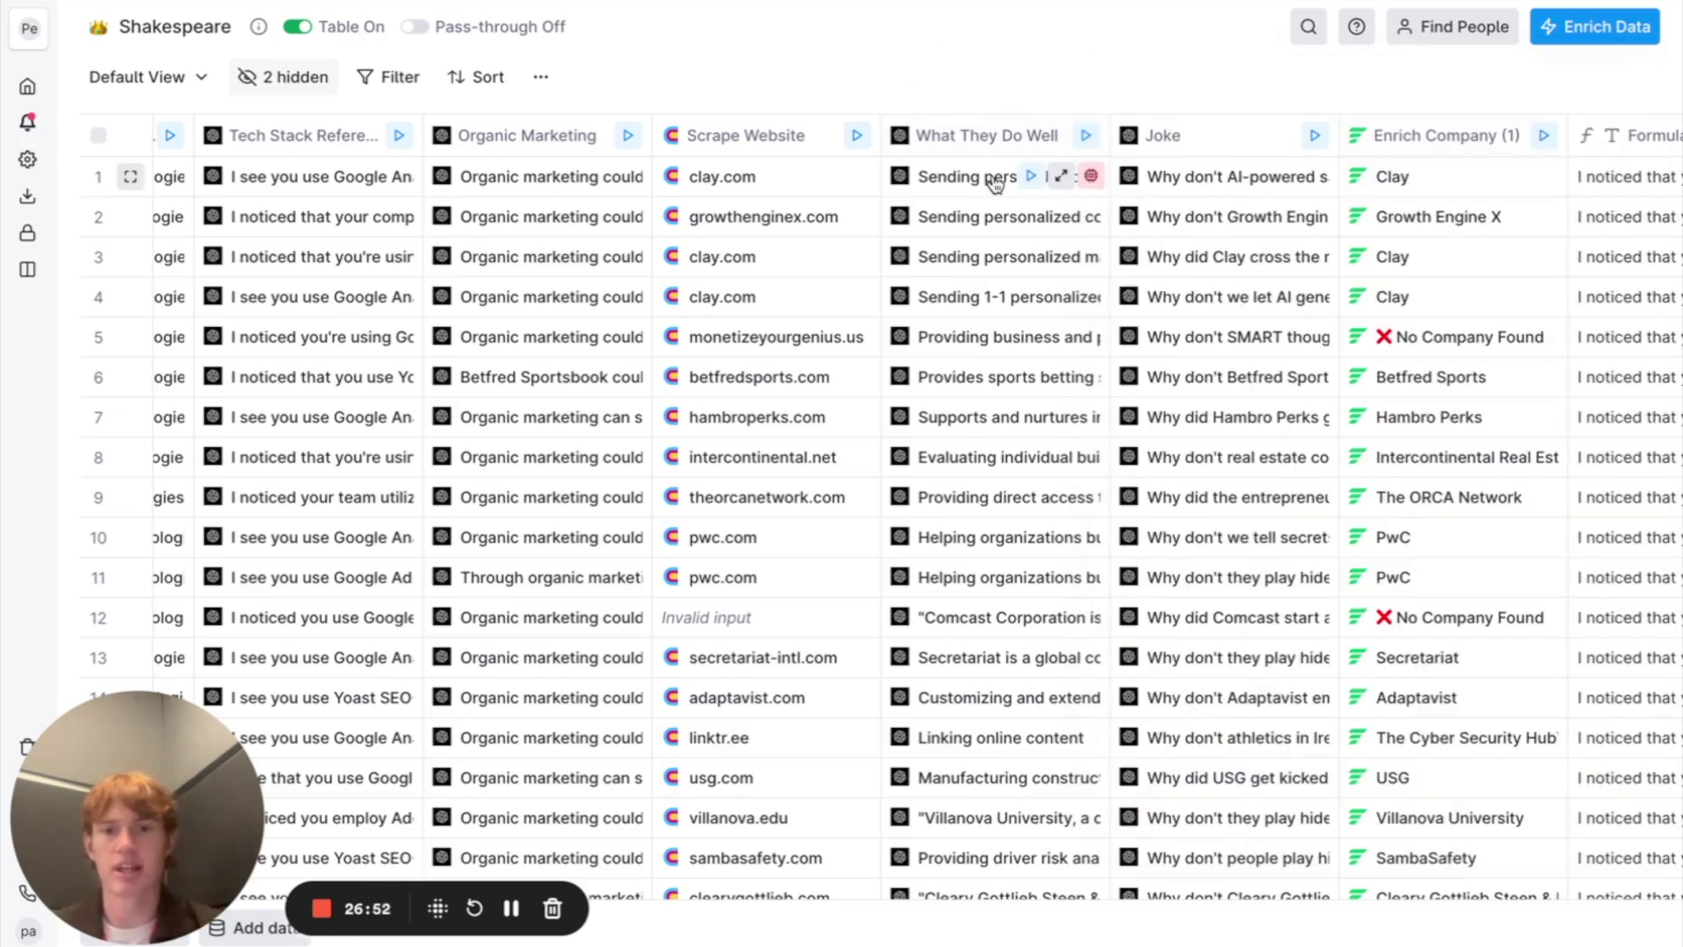
{"action": "left_click", "coordinate": [1074, 177]}
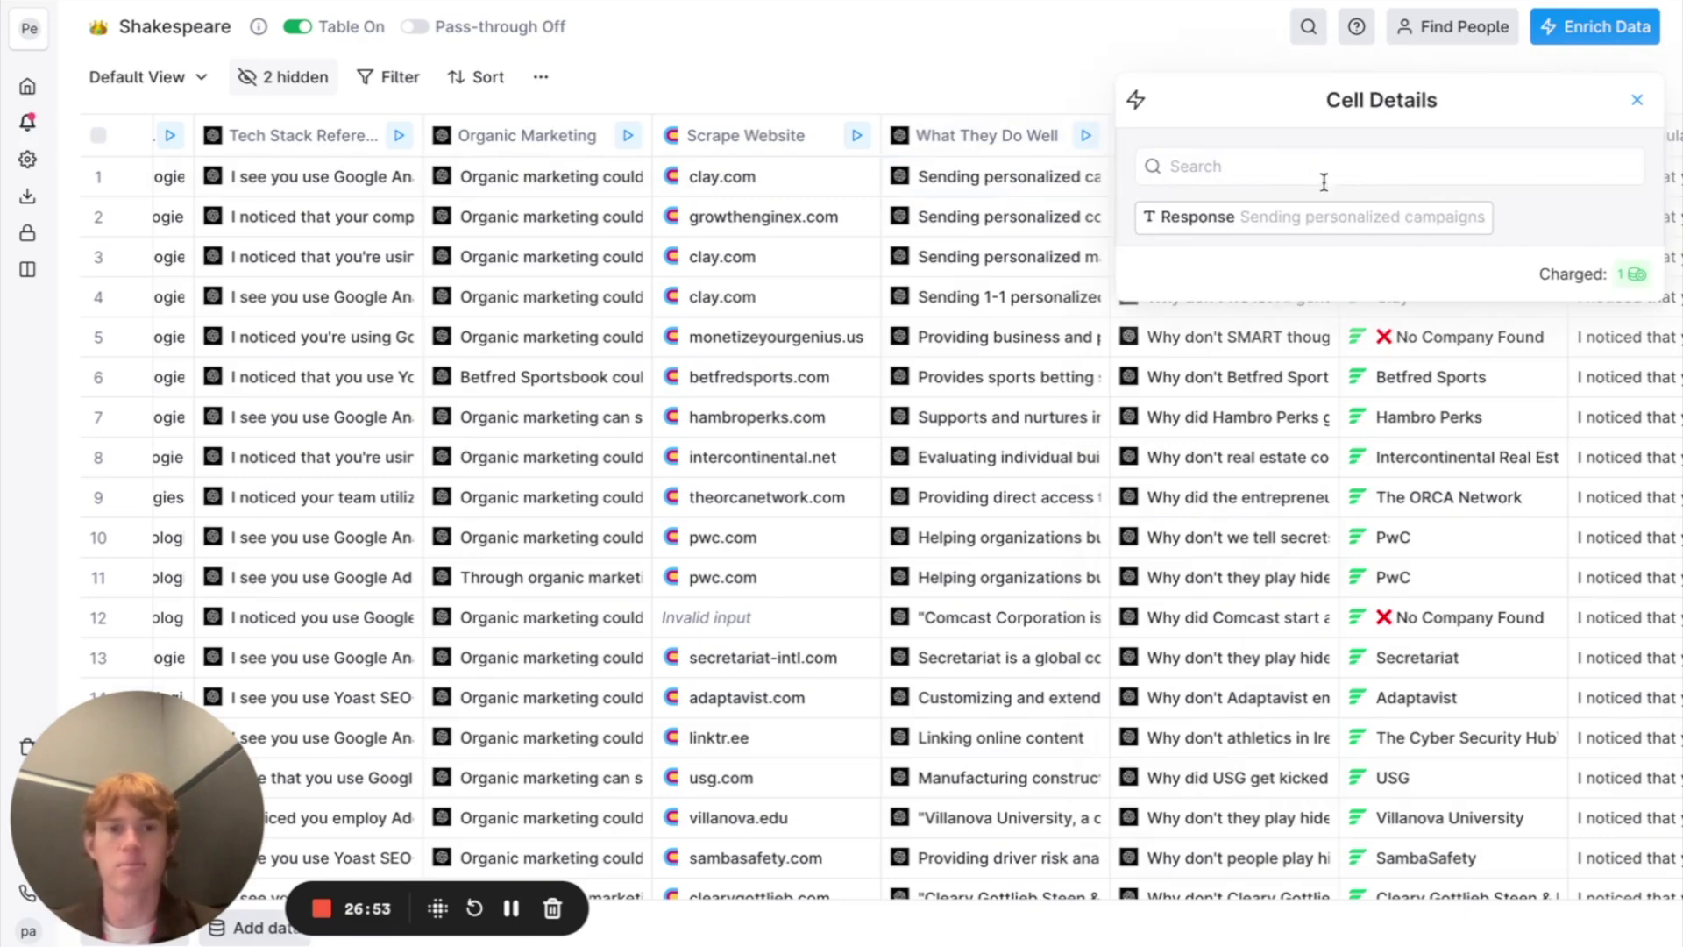
{"action": "left_click", "coordinate": [1636, 99]}
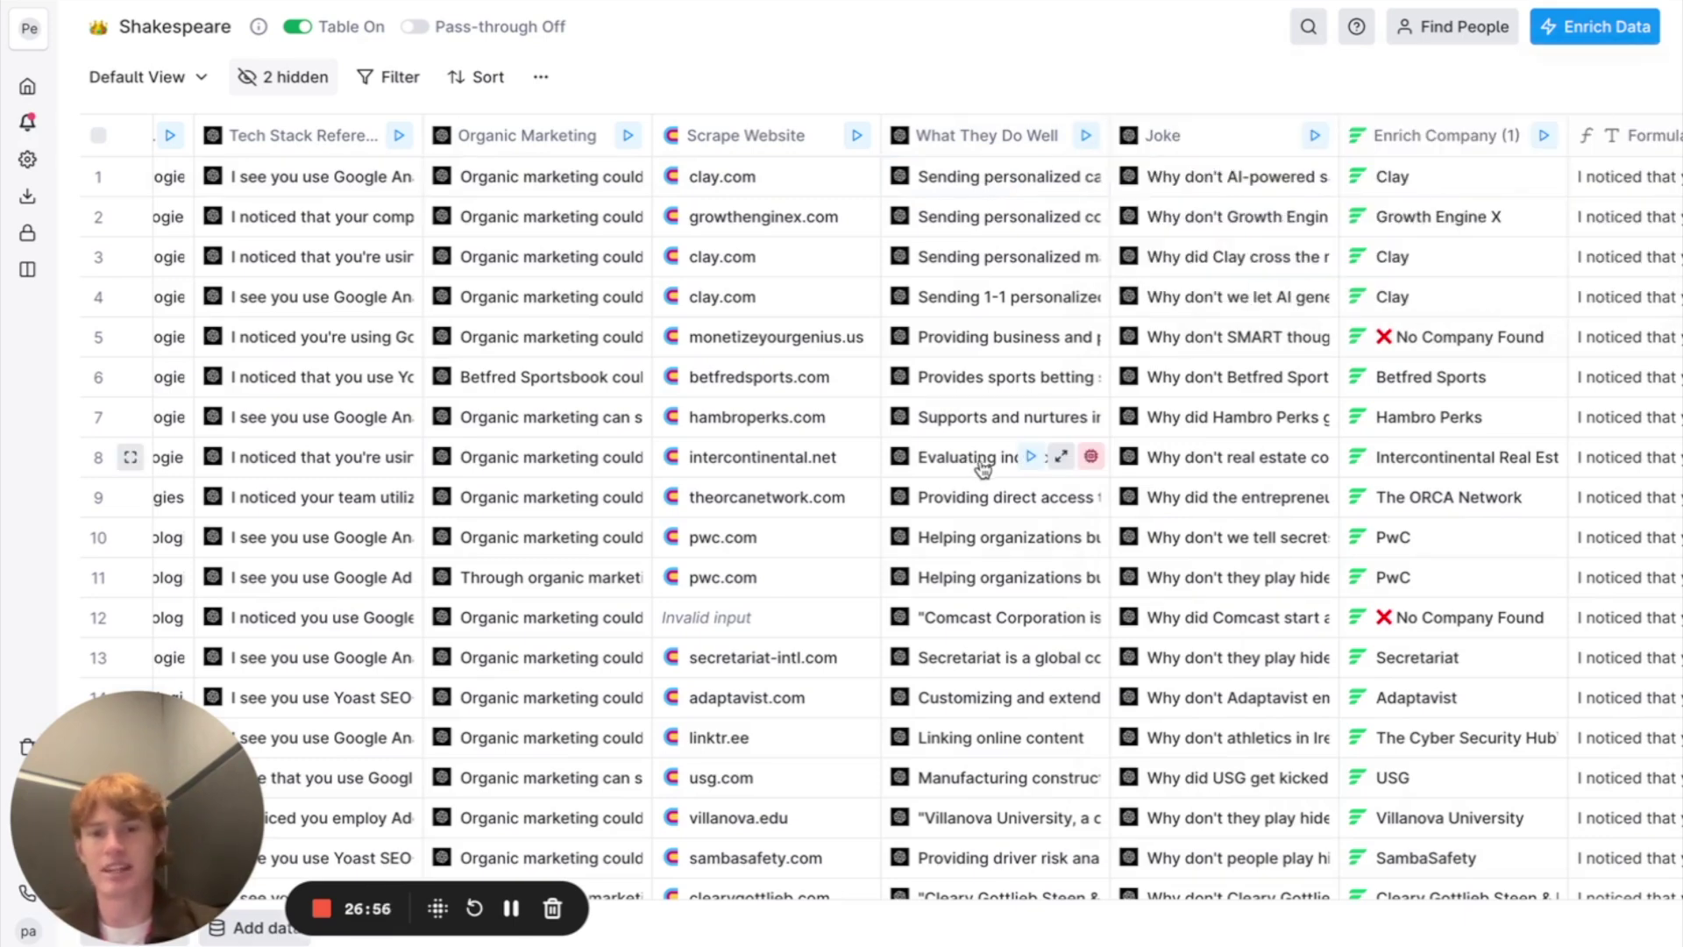
{"action": "left_click", "coordinate": [986, 464]}
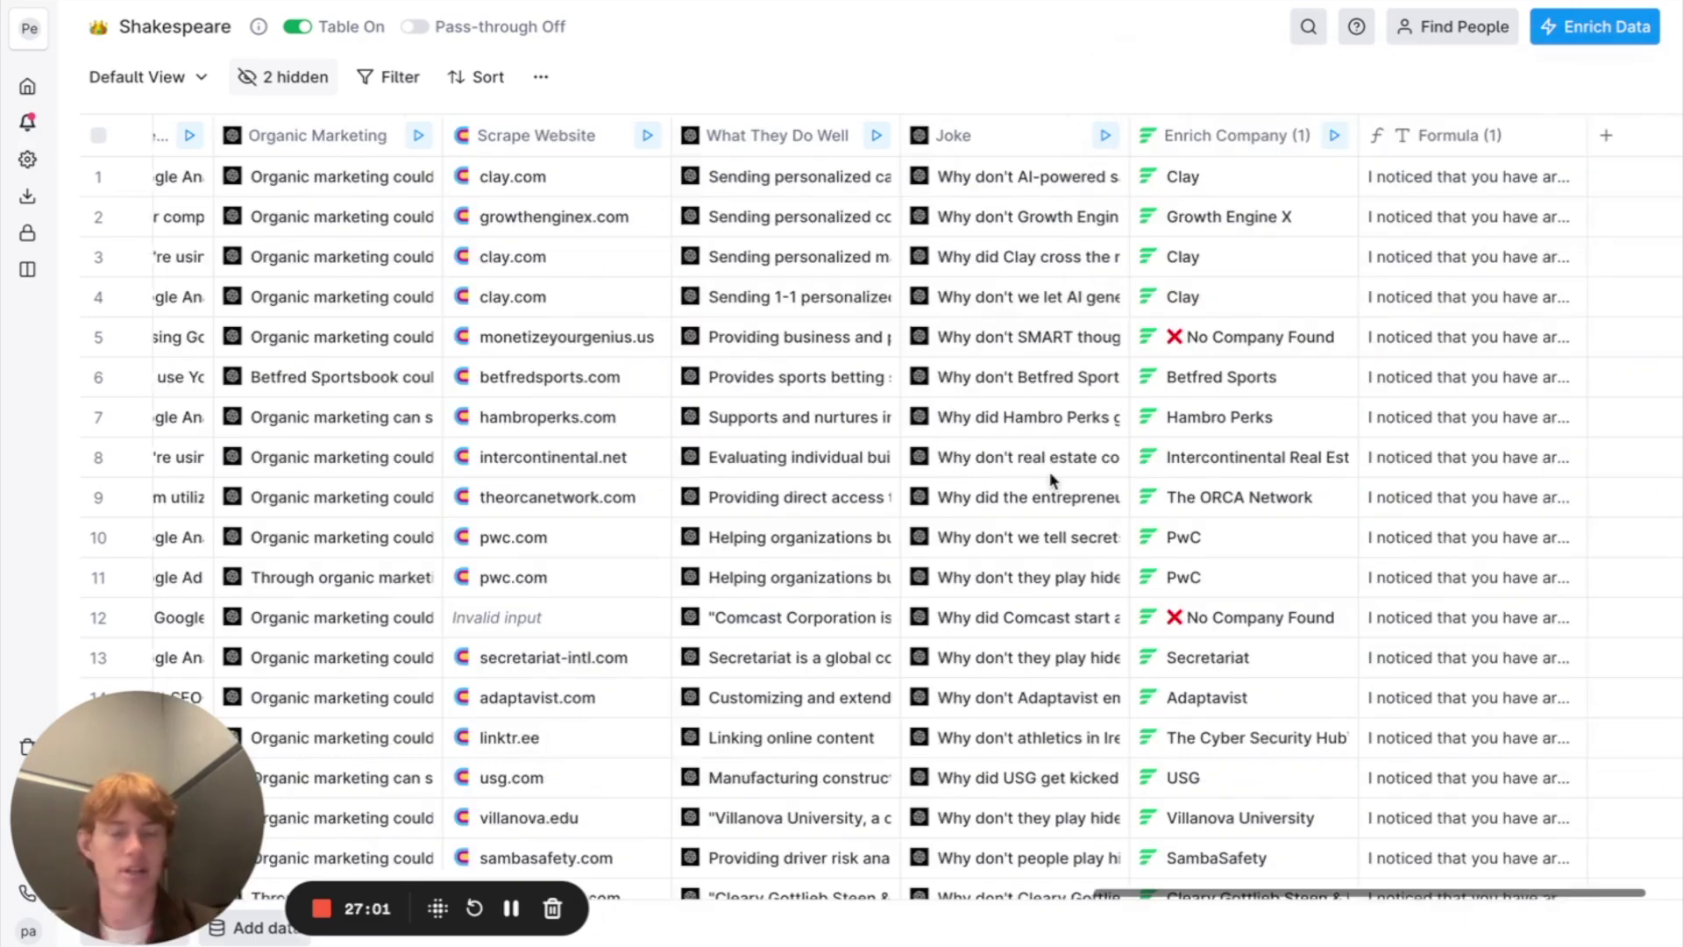
{"action": "scroll", "coordinate": [955, 456], "scroll_direction": "right", "scroll_amount": 2}
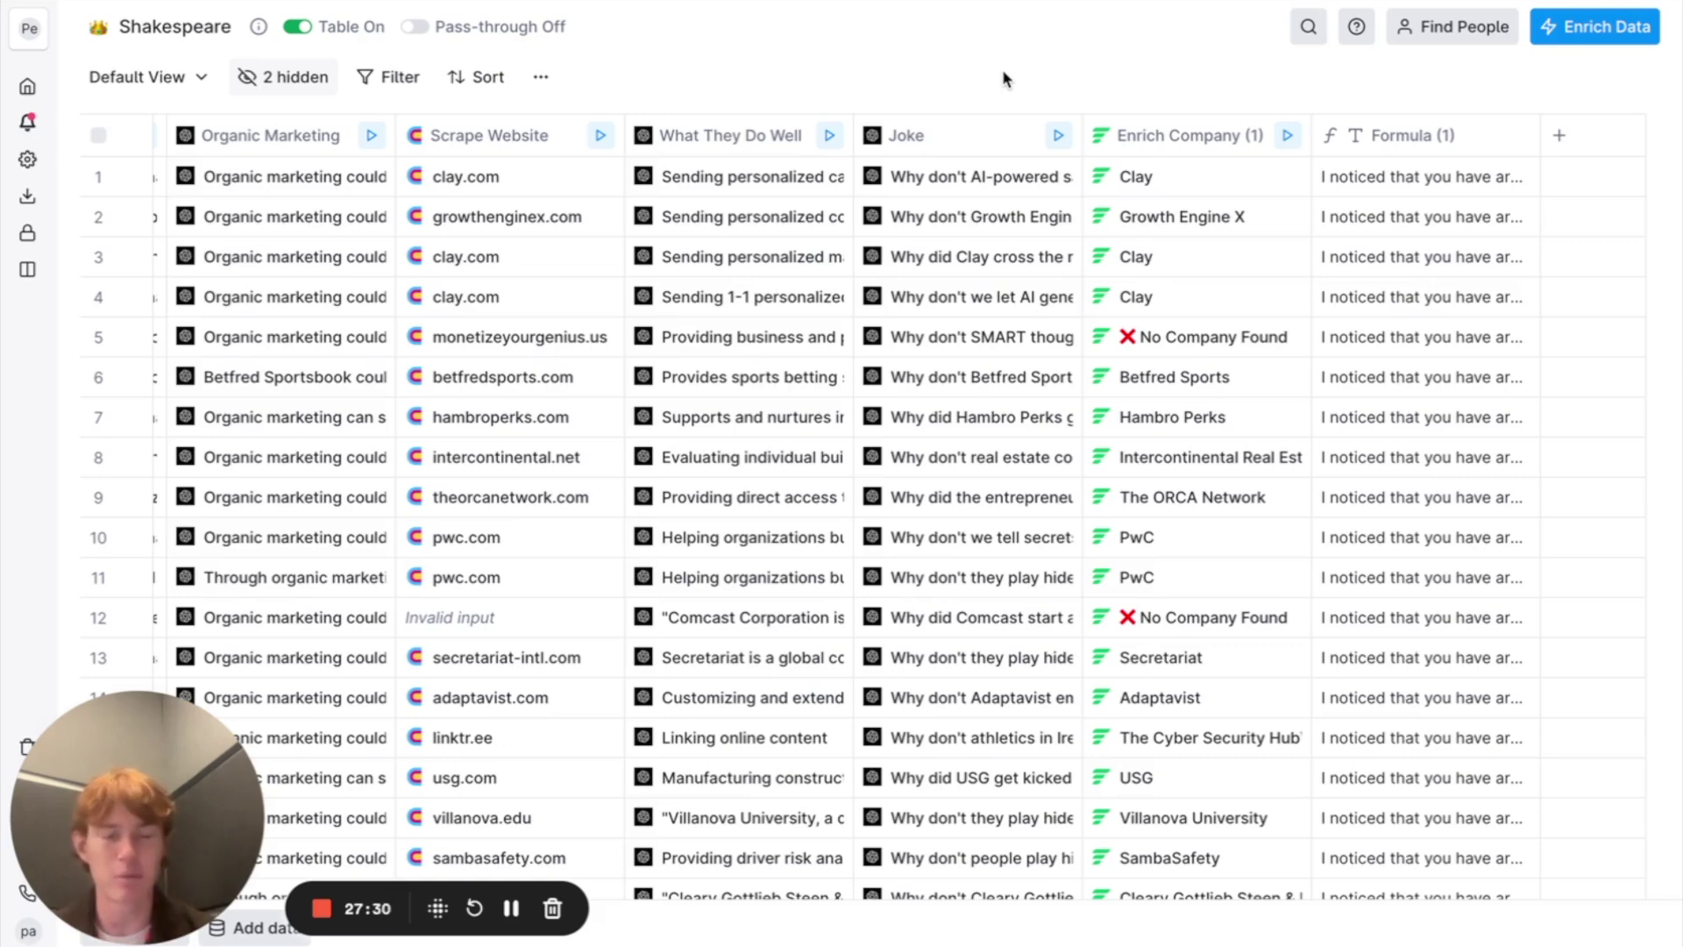
{"action": "left_click", "coordinate": [973, 135]}
{"action": "left_click", "coordinate": [982, 225]}
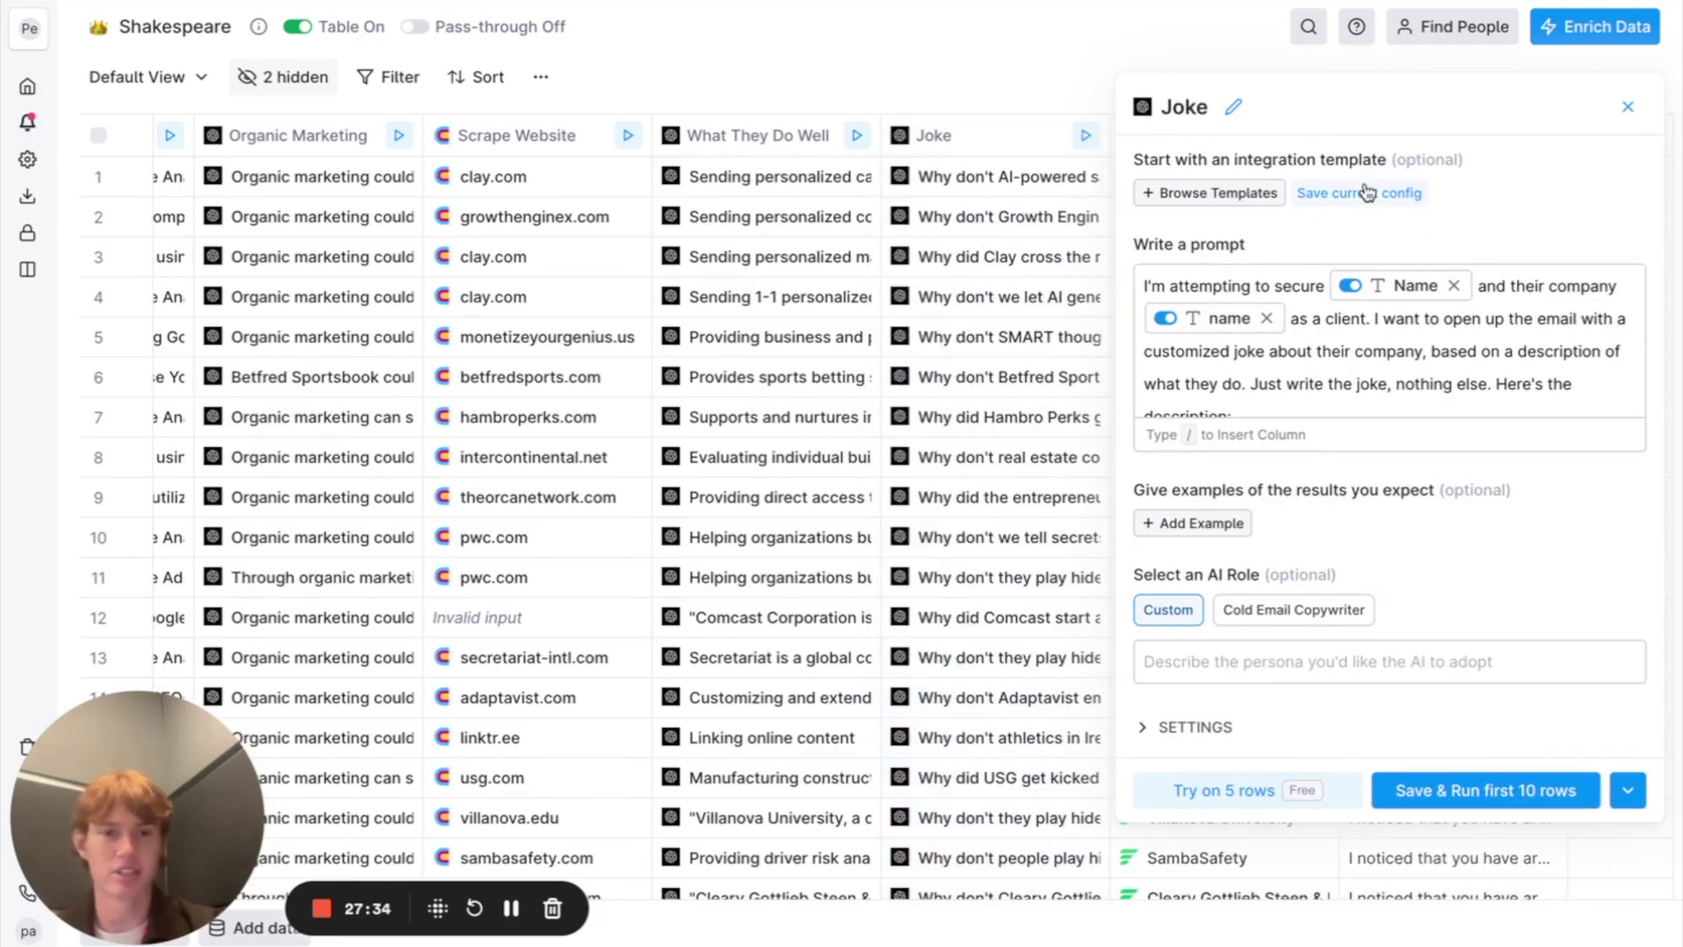
{"action": "scroll", "coordinate": [1345, 326], "scroll_direction": "down", "scroll_amount": 1}
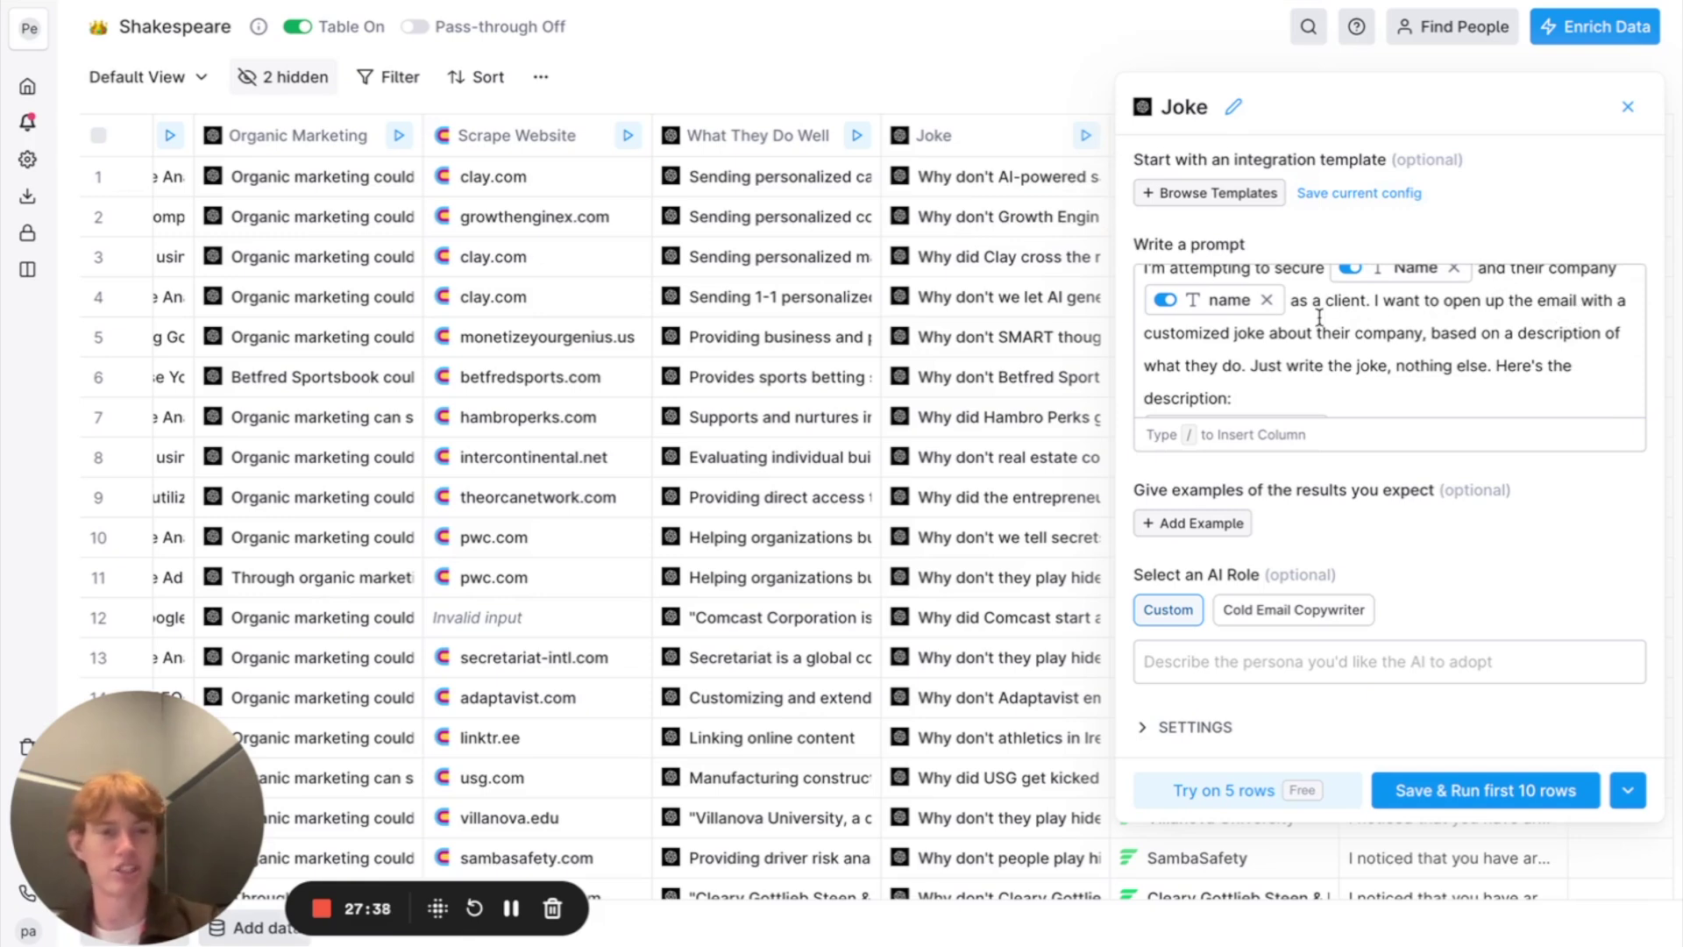
{"action": "scroll", "coordinate": [1415, 311], "scroll_direction": "down", "scroll_amount": 2}
{"action": "scroll", "coordinate": [1415, 311], "scroll_direction": "down", "scroll_amount": 1}
{"action": "scroll", "coordinate": [1415, 311], "scroll_direction": "down", "scroll_amount": 1}
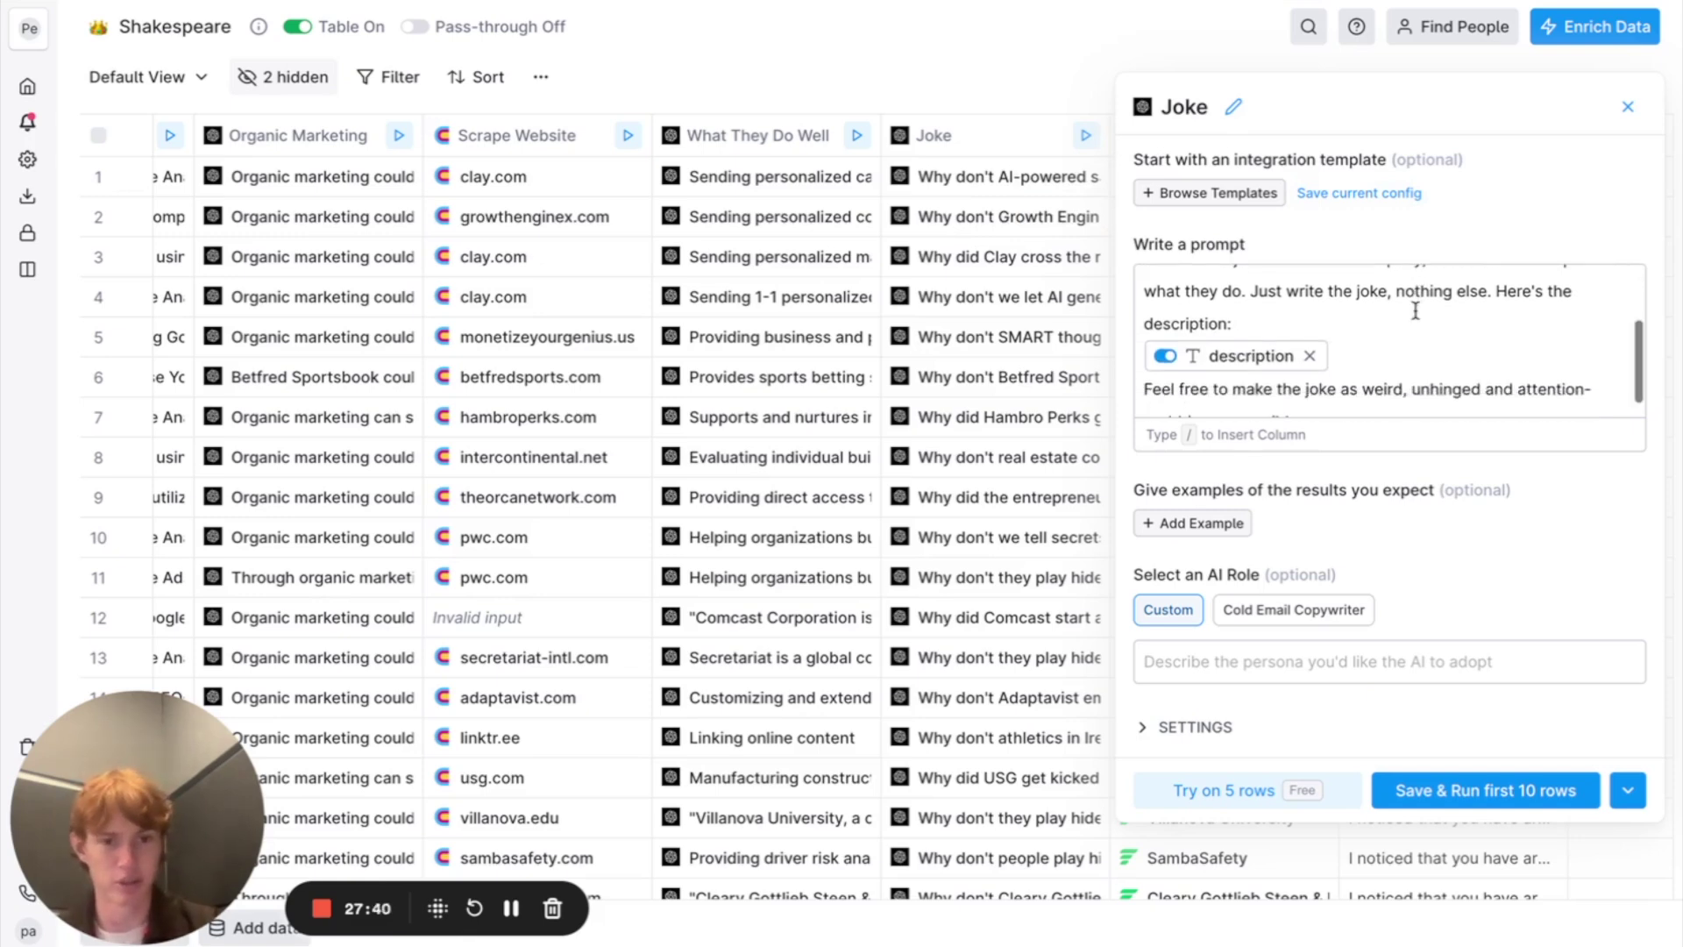
{"action": "scroll", "coordinate": [1340, 333], "scroll_direction": "down", "scroll_amount": 1}
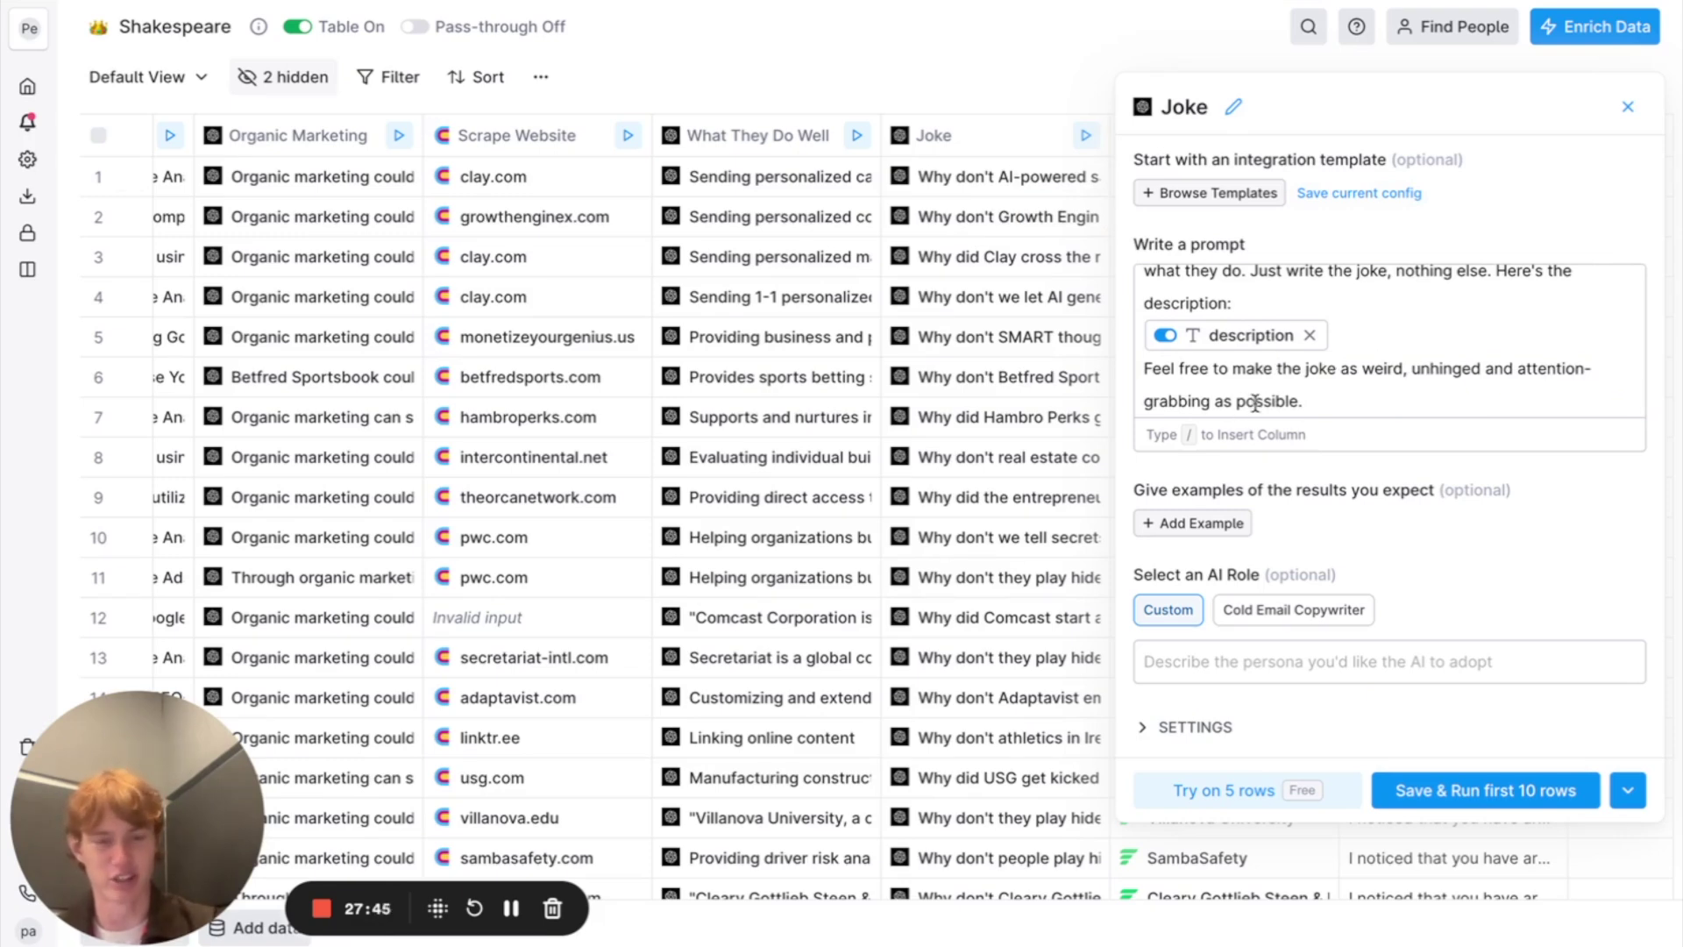
{"action": "key", "text": "Escape"}
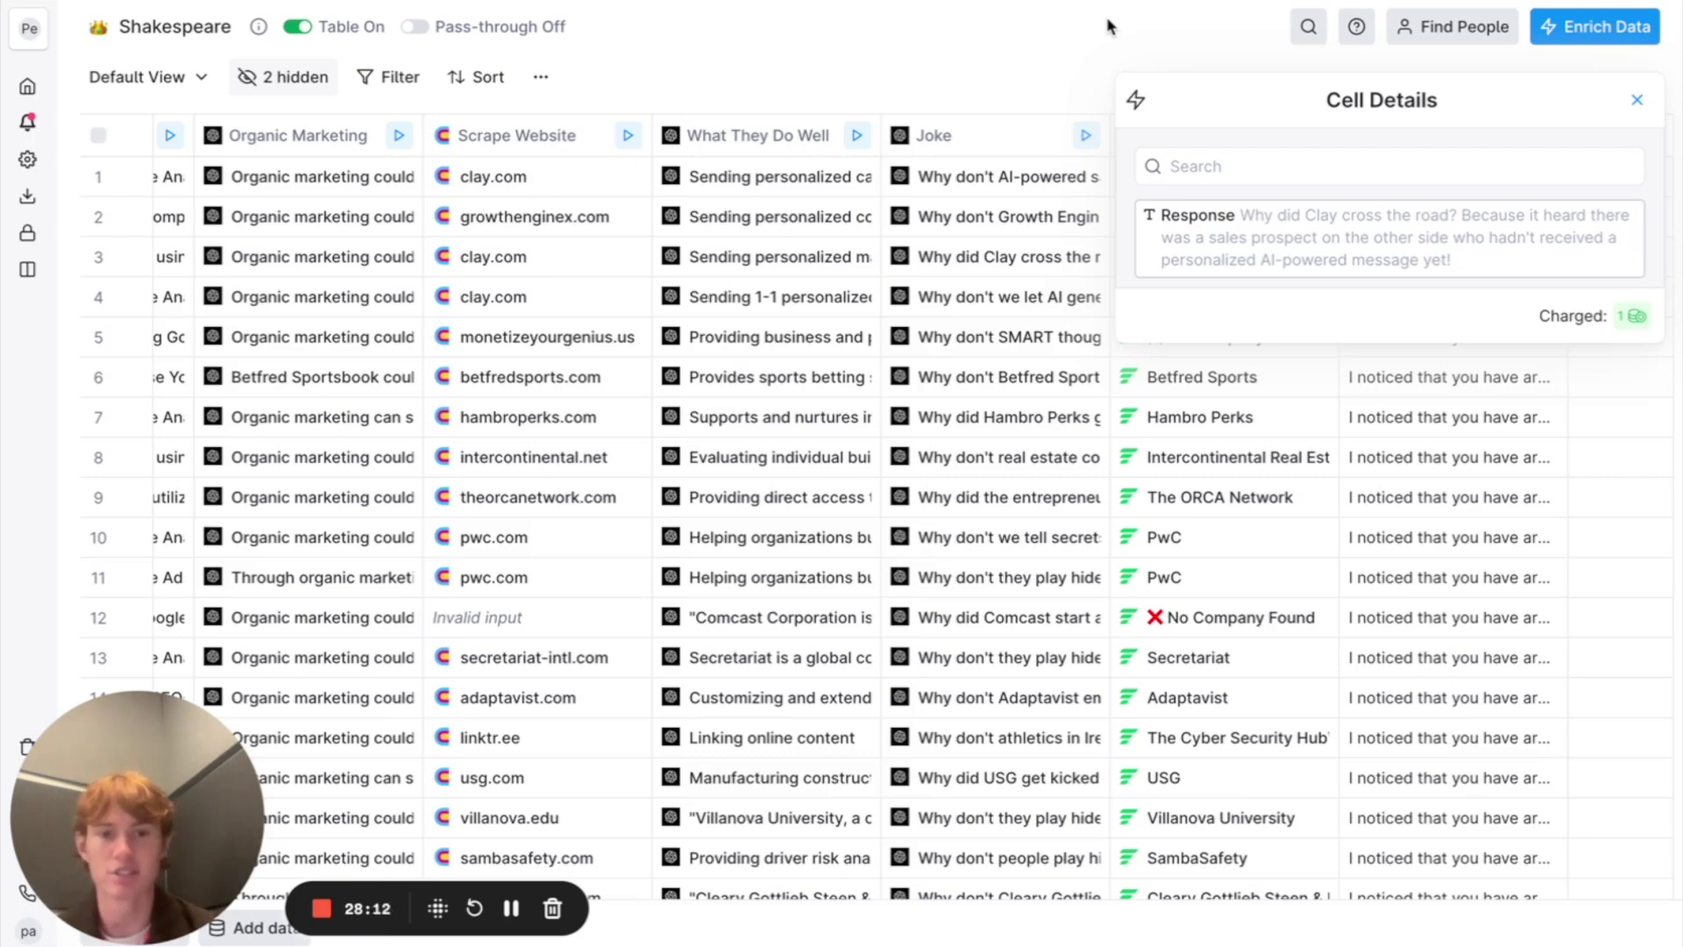
{"action": "left_click", "coordinate": [947, 618]}
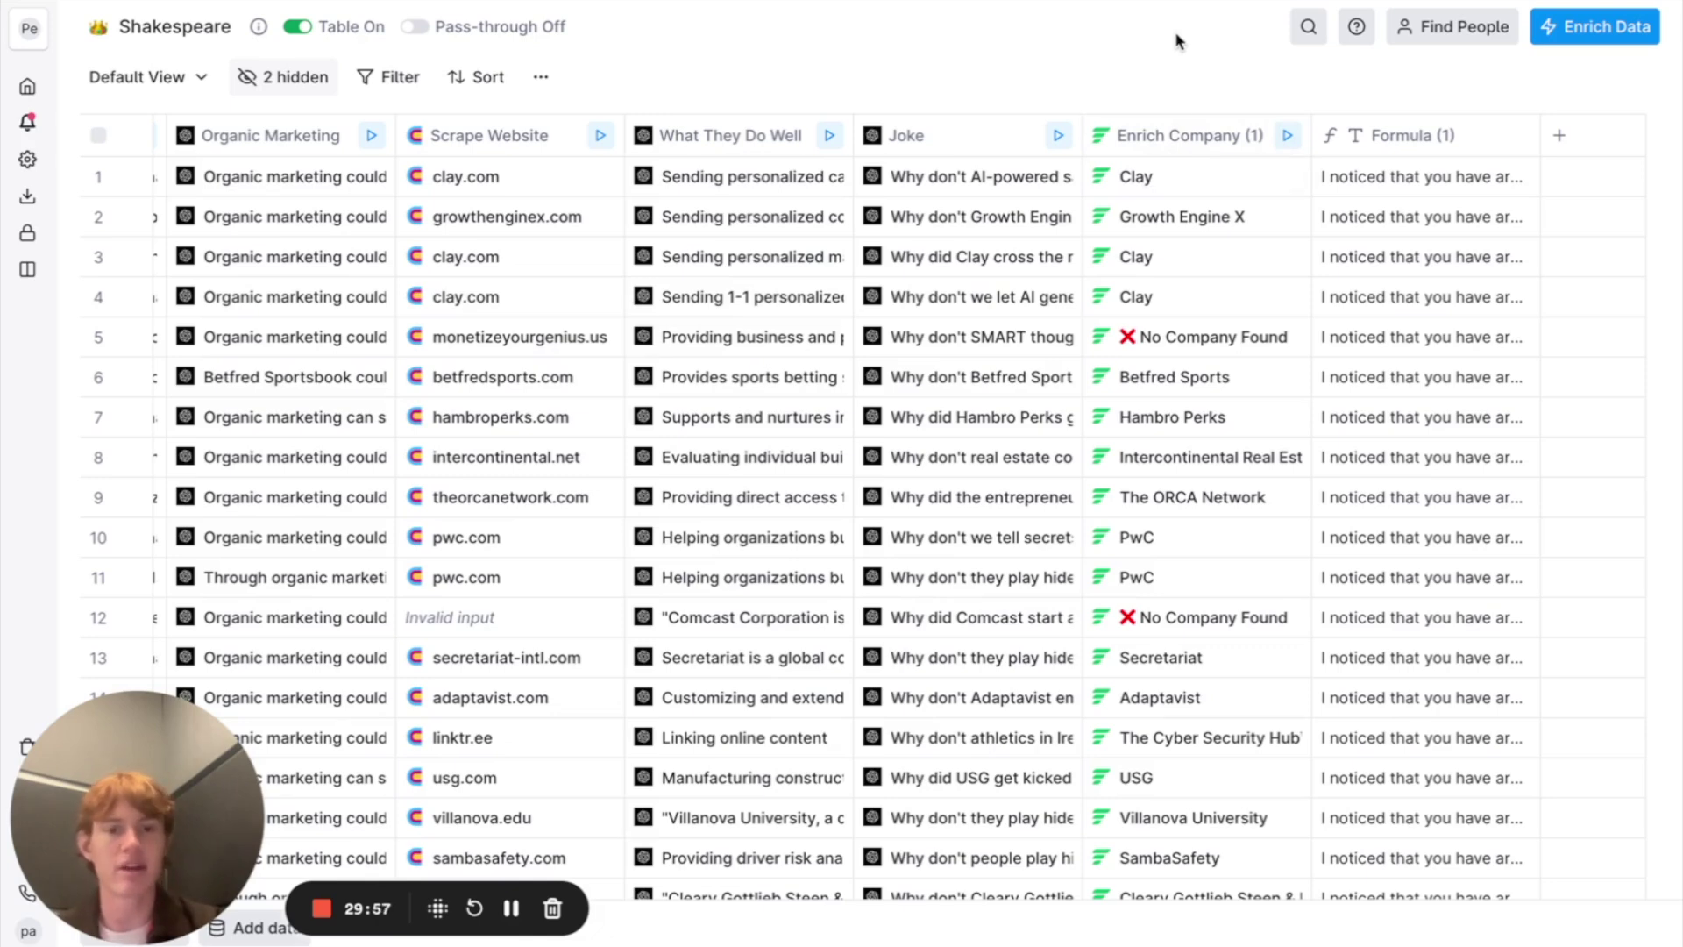
{"action": "left_click", "coordinate": [1128, 540]}
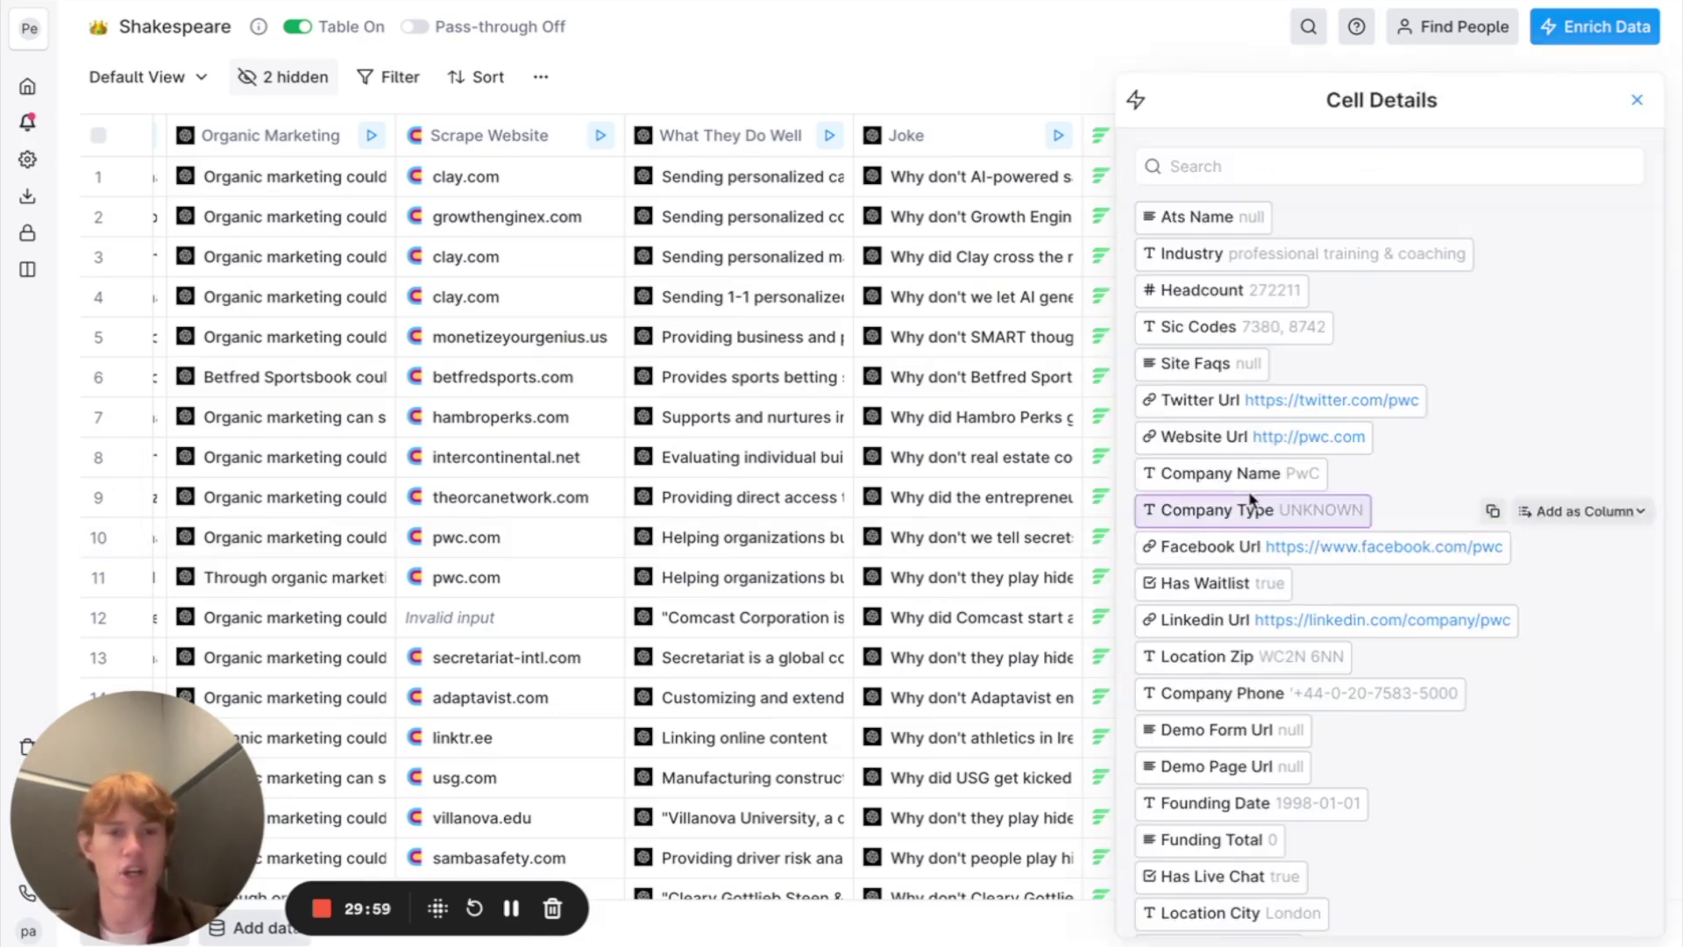
{"action": "scroll", "coordinate": [1381, 425], "scroll_direction": "down", "scroll_amount": 5}
{"action": "scroll", "coordinate": [1381, 430], "scroll_direction": "down", "scroll_amount": 15}
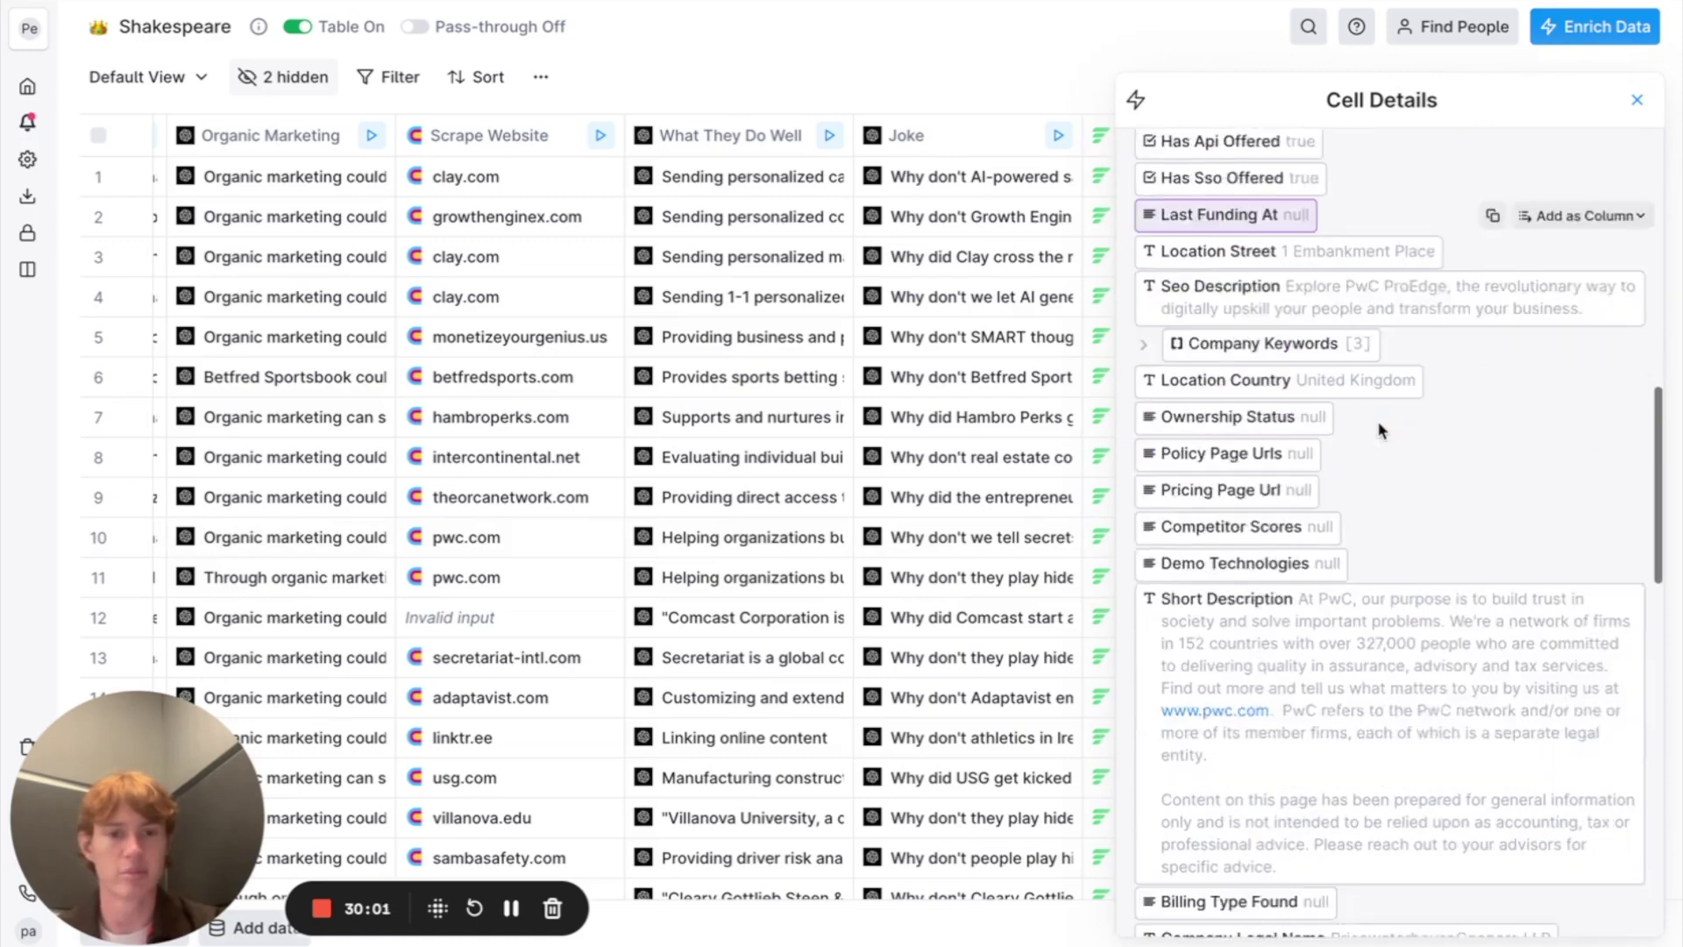
{"action": "scroll", "coordinate": [1382, 421], "scroll_direction": "up", "scroll_amount": 1}
{"action": "scroll", "coordinate": [1382, 425], "scroll_direction": "down", "scroll_amount": 4}
{"action": "scroll", "coordinate": [1418, 512], "scroll_direction": "up", "scroll_amount": 1}
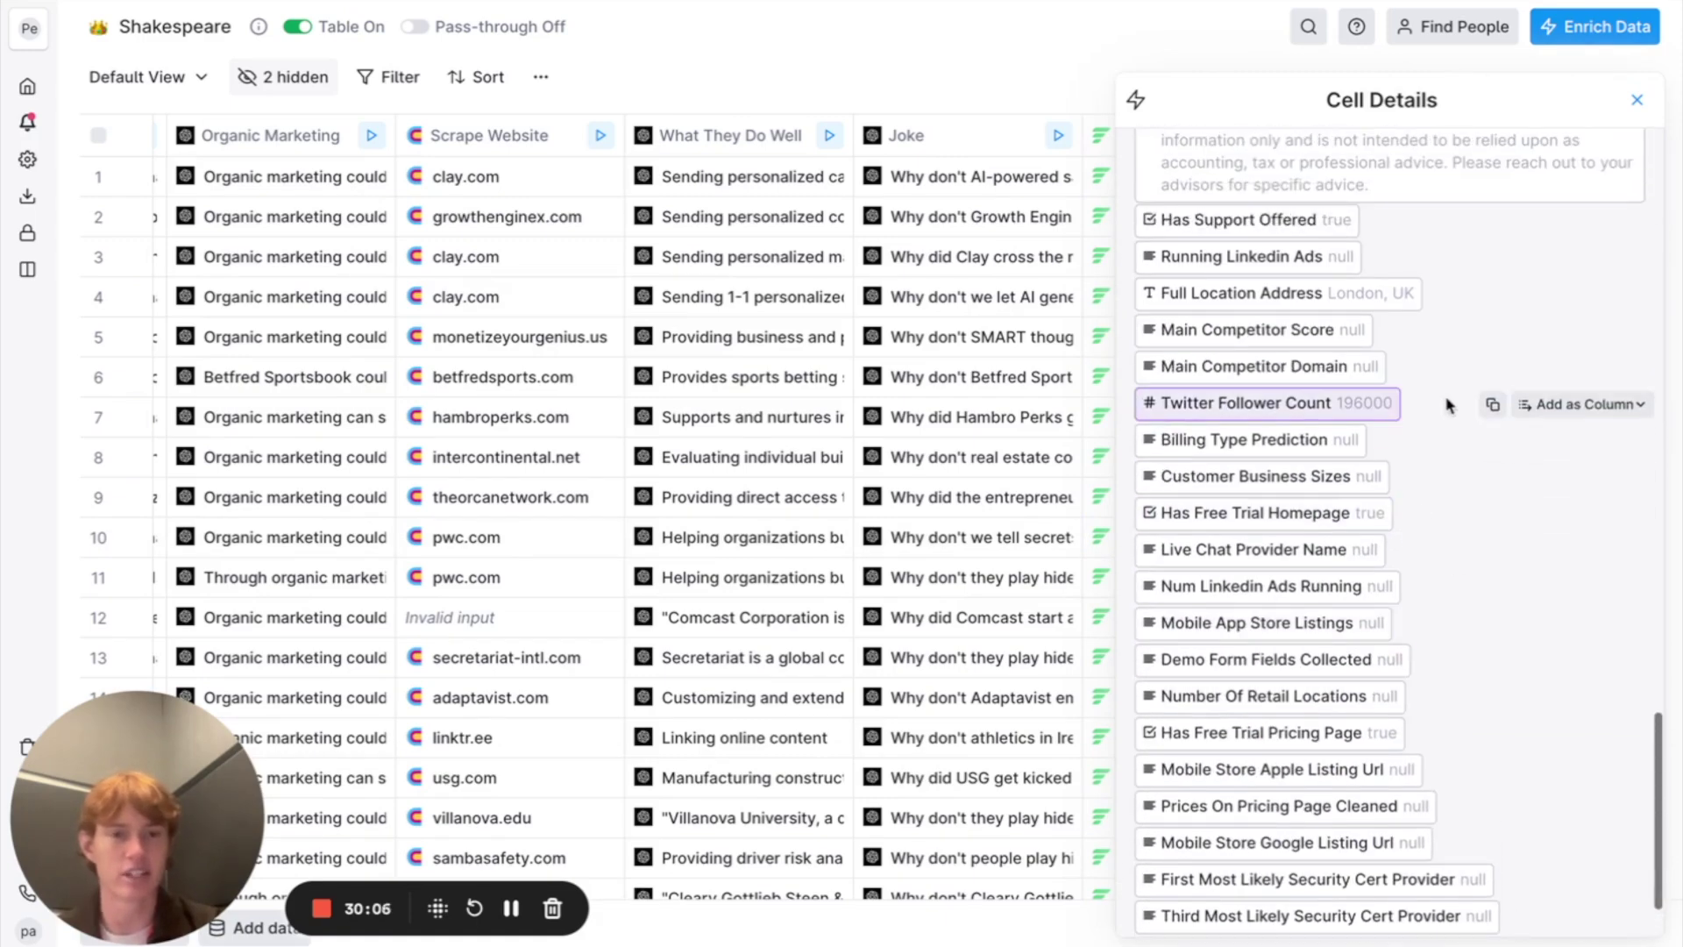
{"action": "scroll", "coordinate": [1413, 440], "scroll_direction": "down", "scroll_amount": 1}
{"action": "scroll", "coordinate": [1429, 464], "scroll_direction": "down", "scroll_amount": 1}
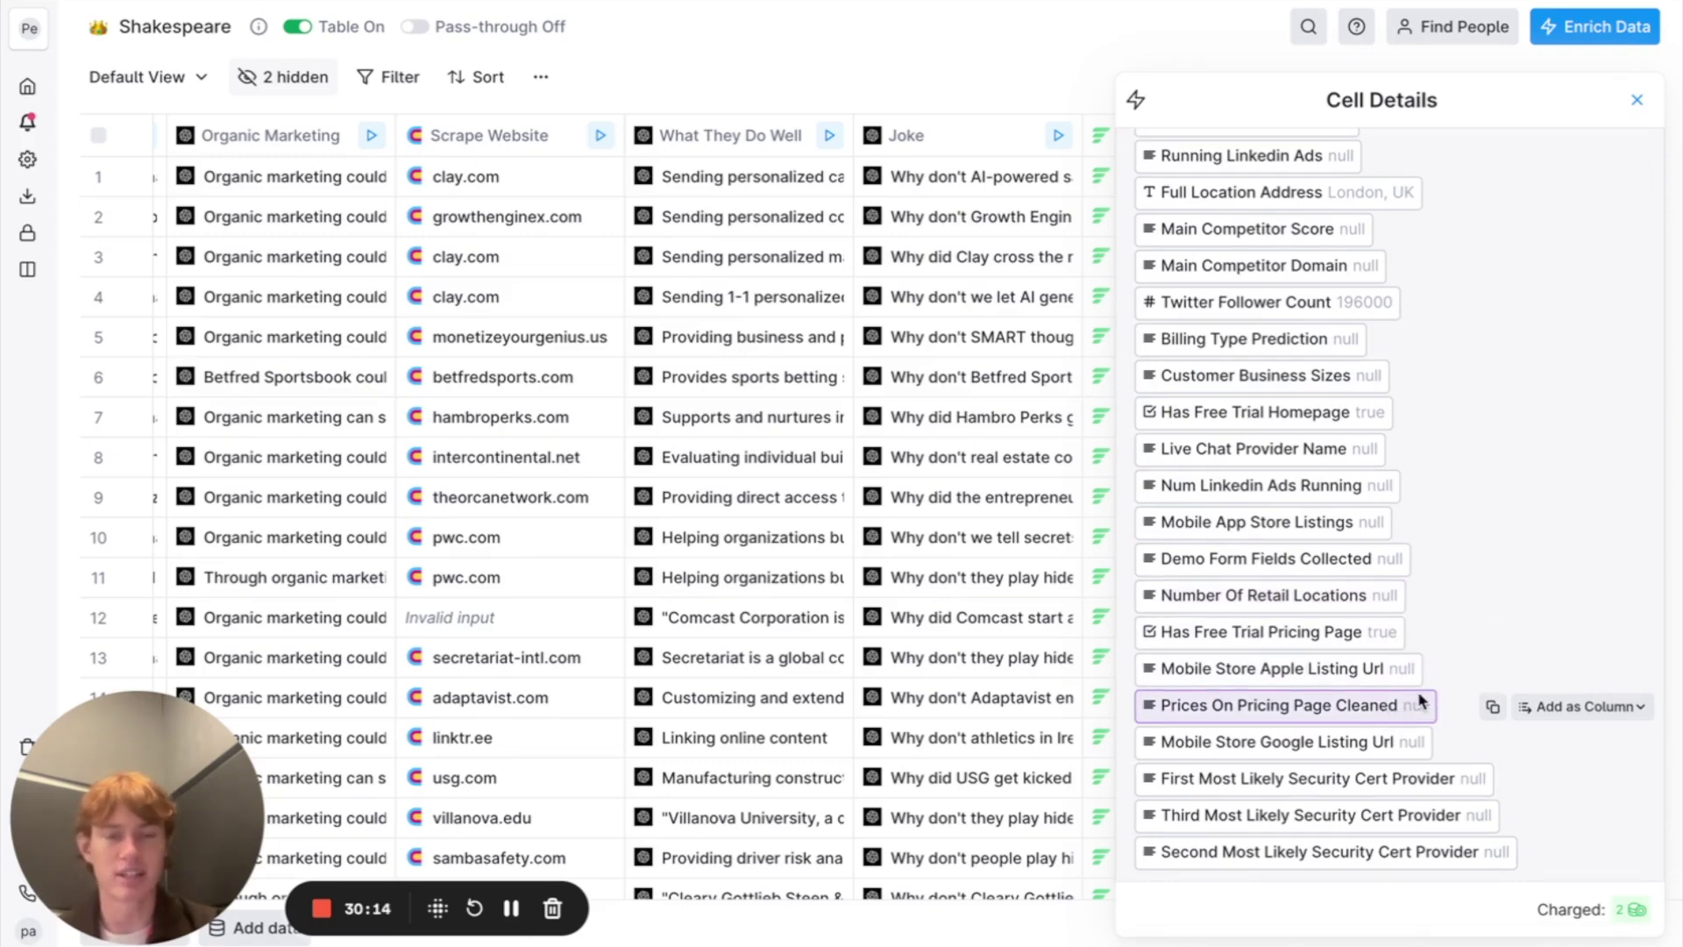
{"action": "scroll", "coordinate": [1417, 692], "scroll_direction": "up", "scroll_amount": 15}
{"action": "scroll", "coordinate": [1417, 691], "scroll_direction": "up", "scroll_amount": 8}
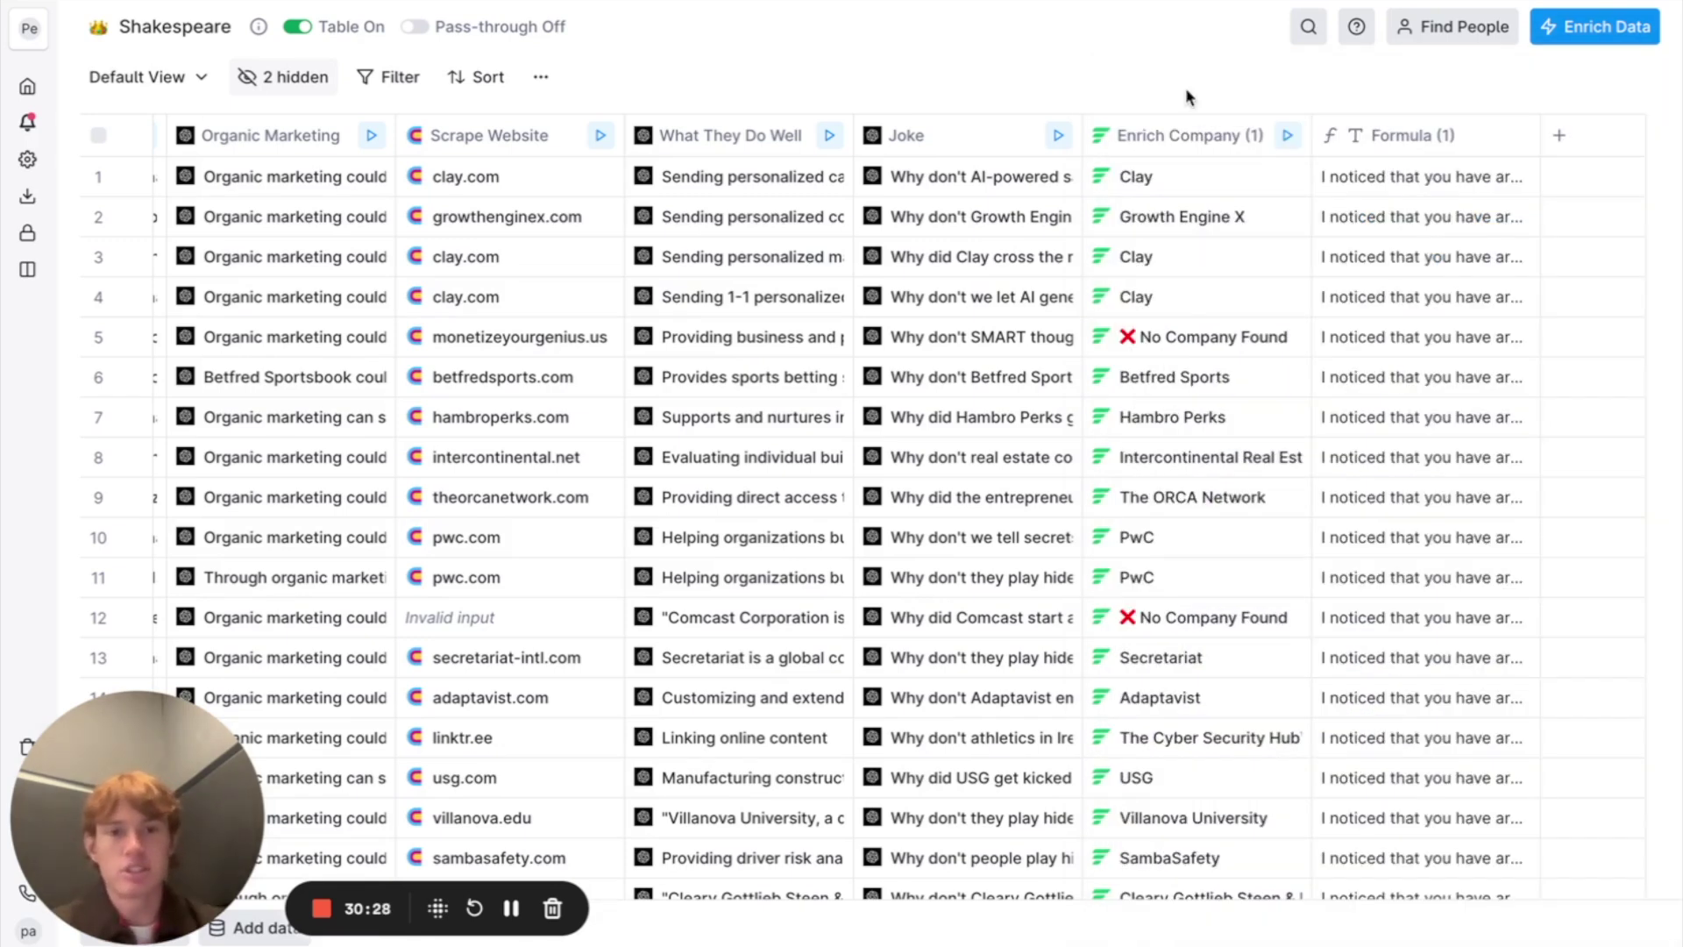
{"action": "left_click", "coordinate": [1161, 176]}
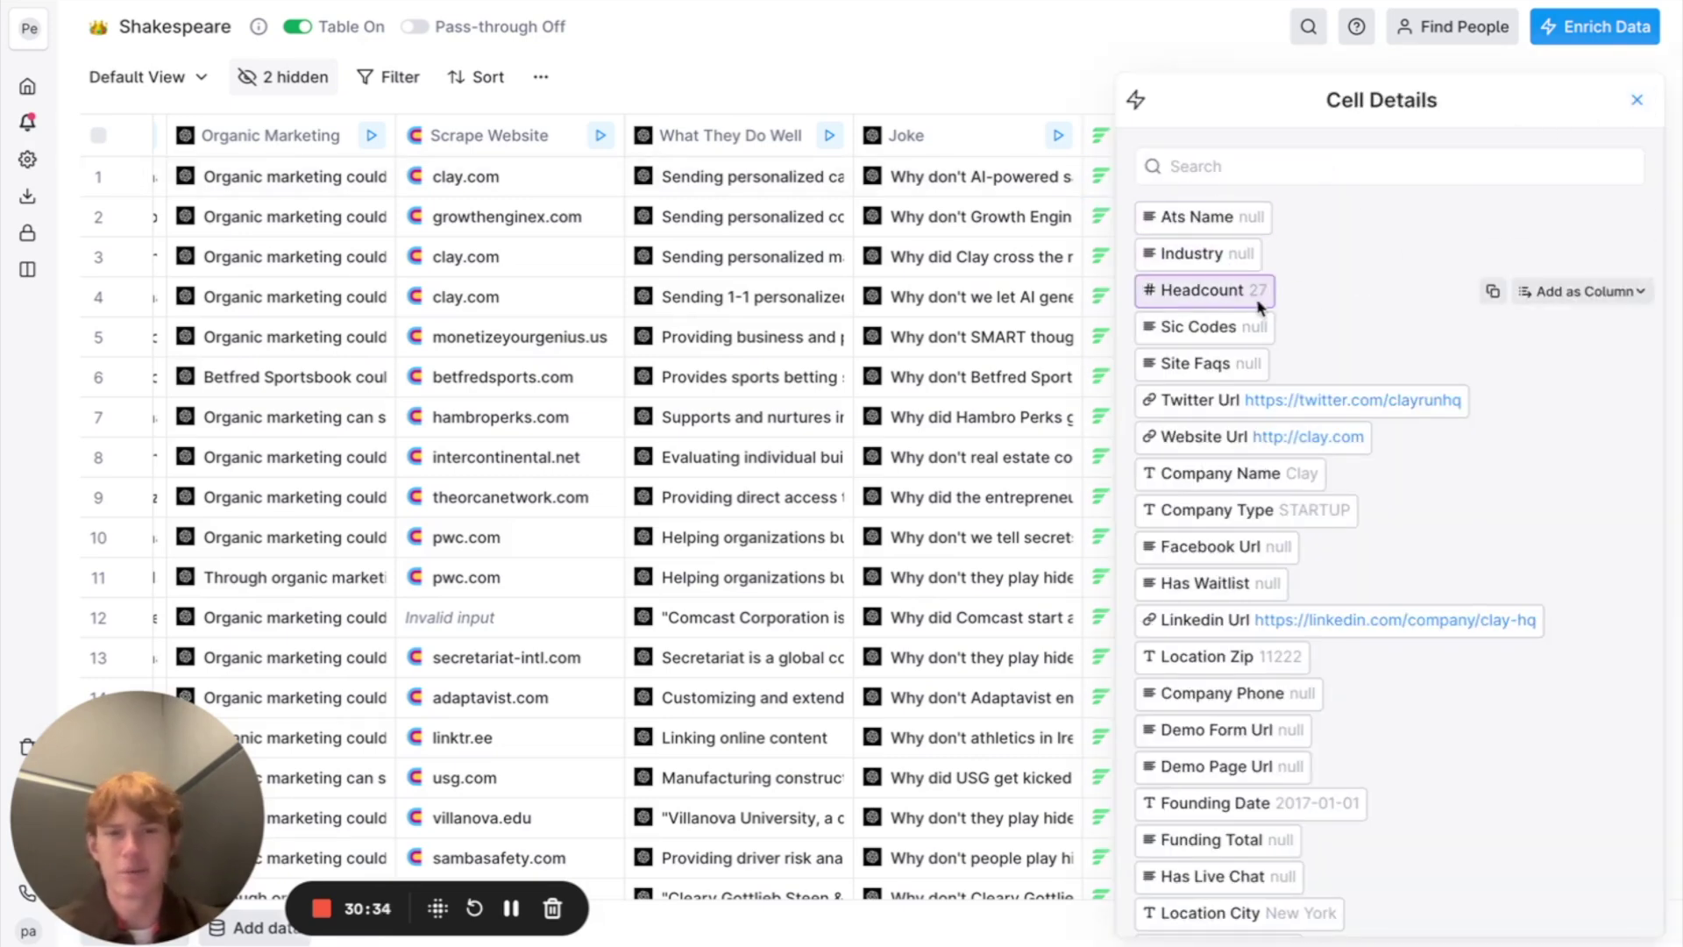
{"action": "left_click", "coordinate": [1645, 117]}
{"action": "left_click", "coordinate": [1371, 182]}
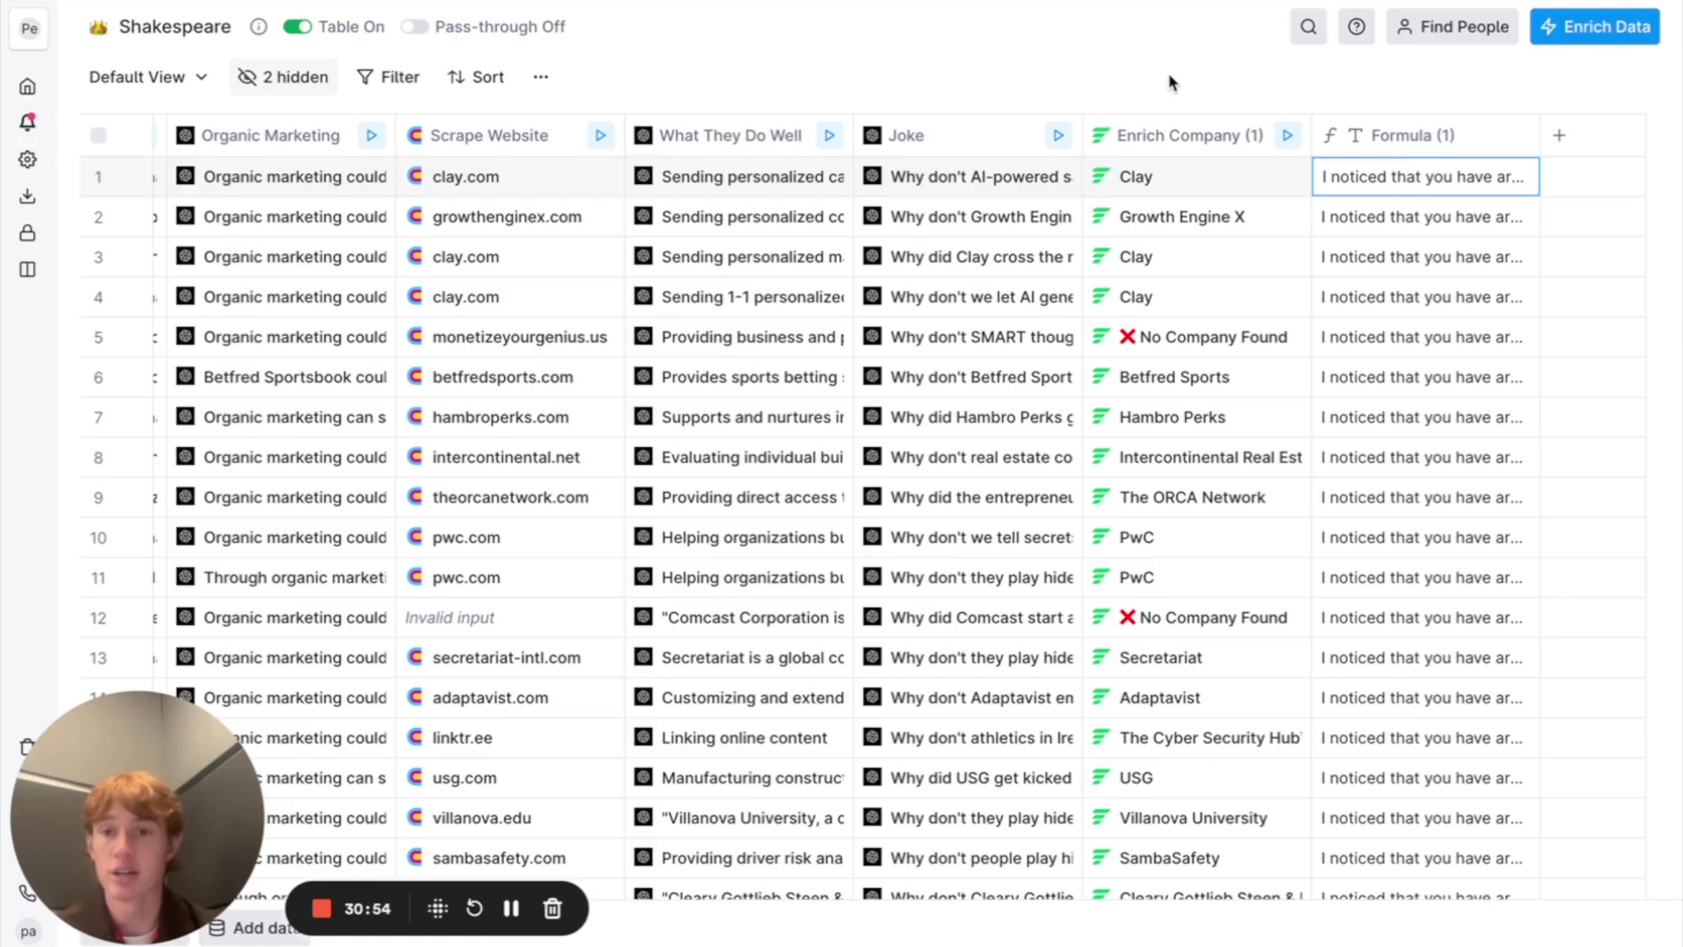
{"action": "mouse_move", "coordinate": [1294, 380]}
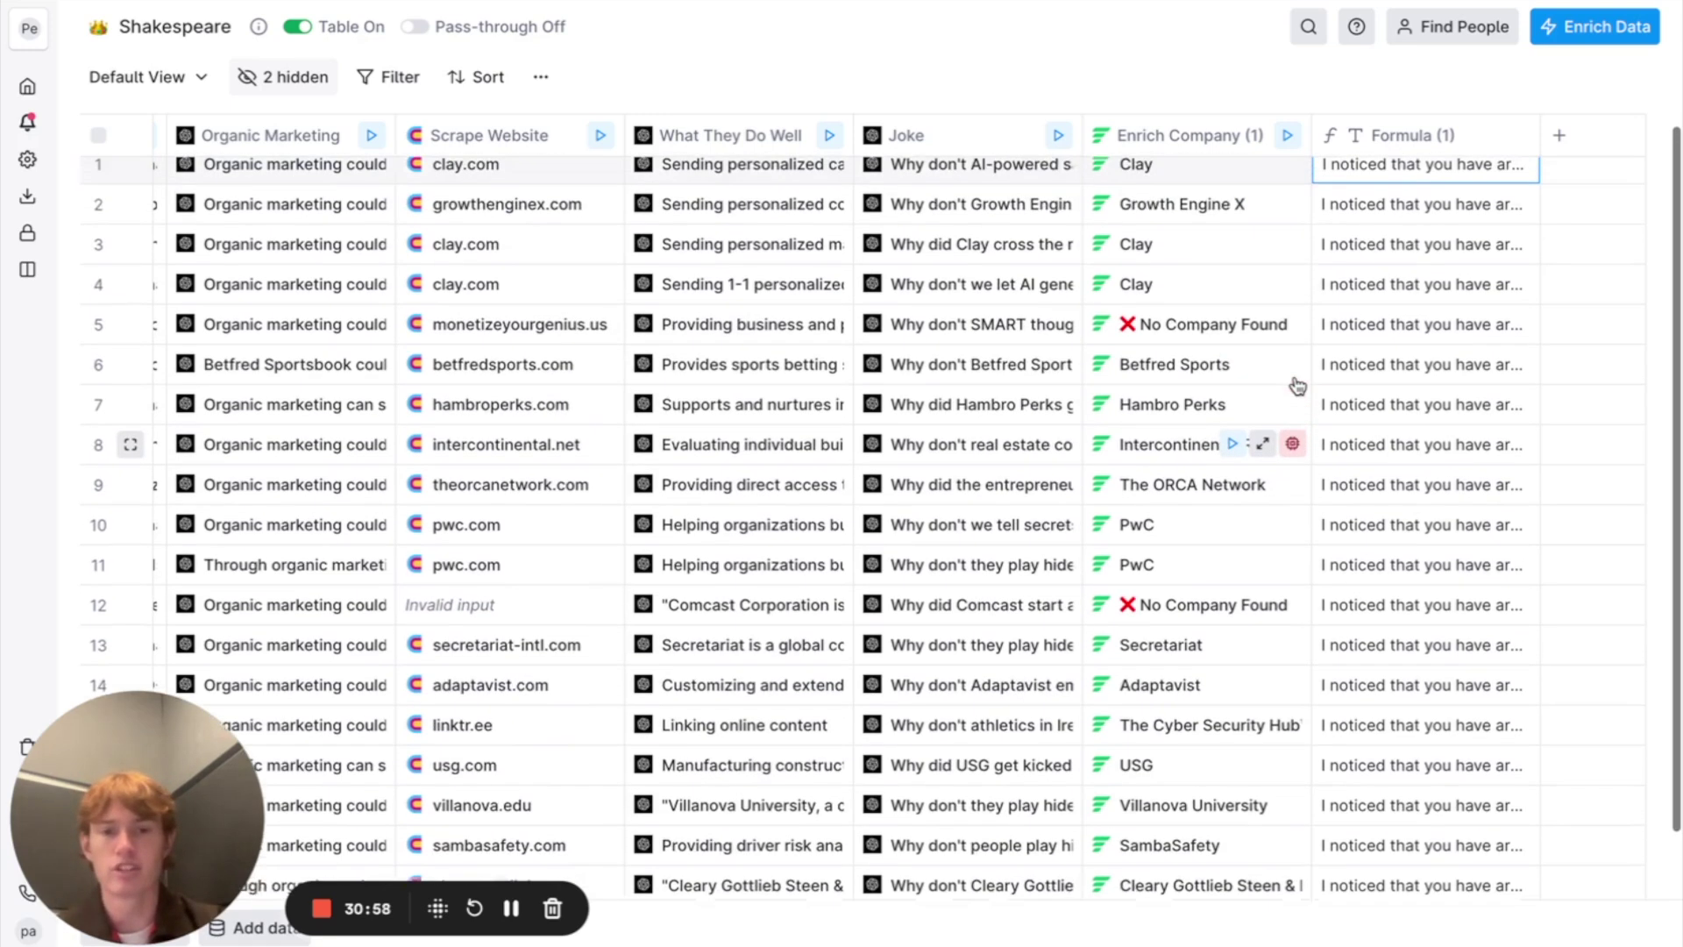
{"action": "left_click", "coordinate": [1400, 545]}
{"action": "left_click", "coordinate": [1400, 545]}
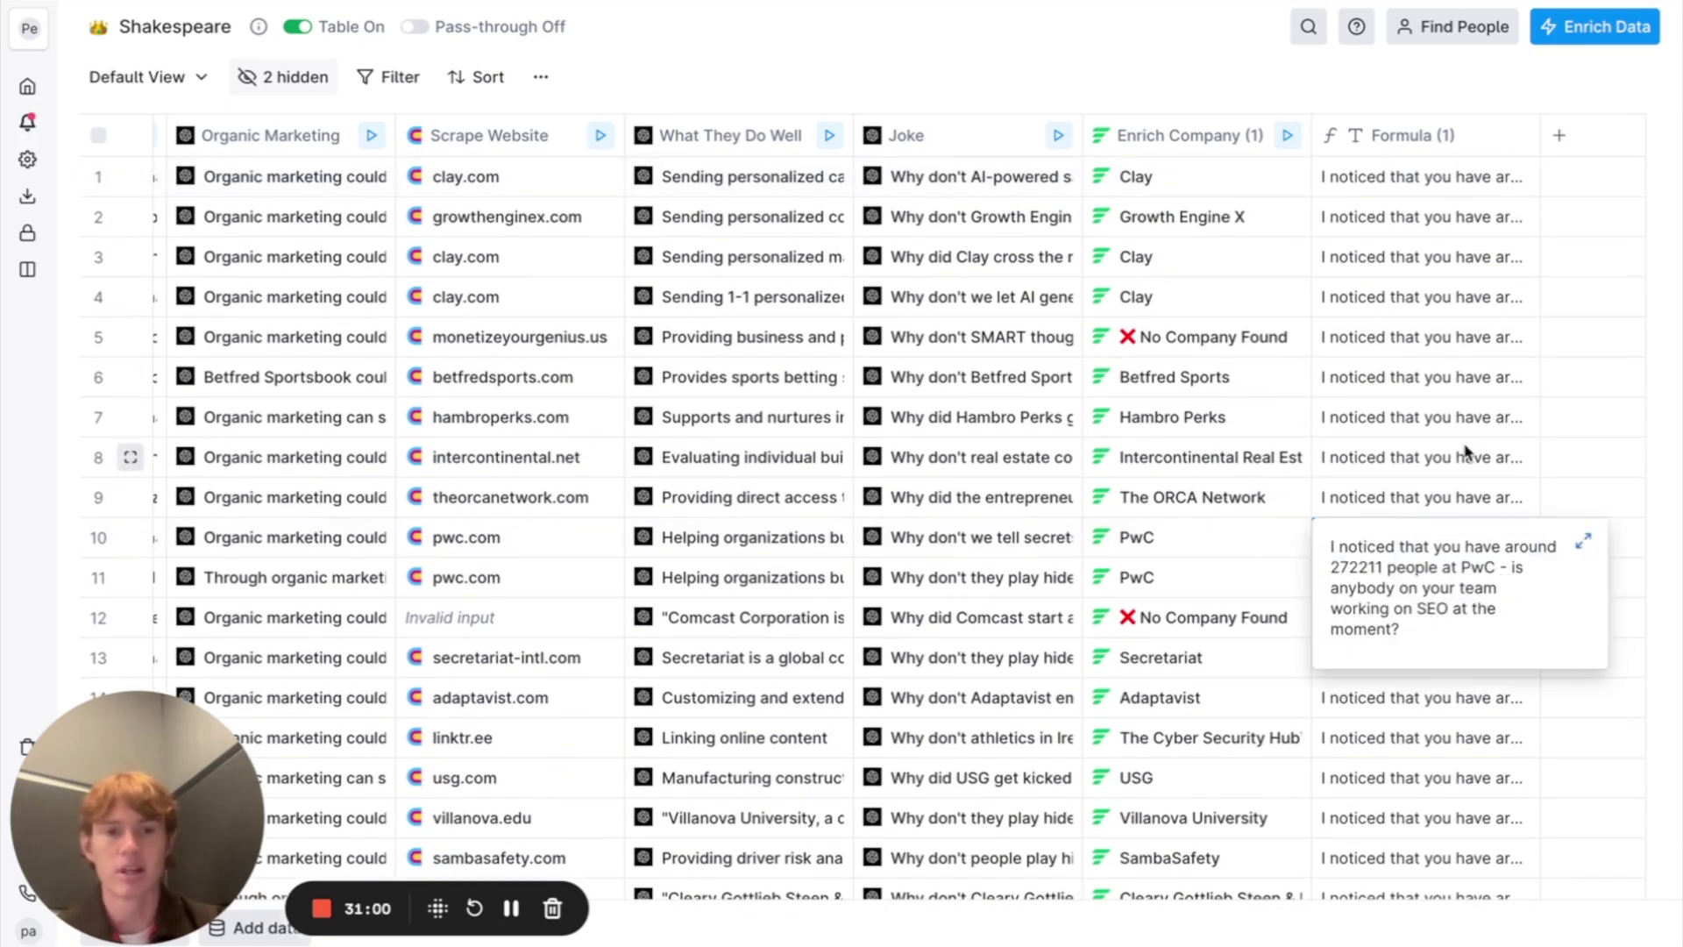